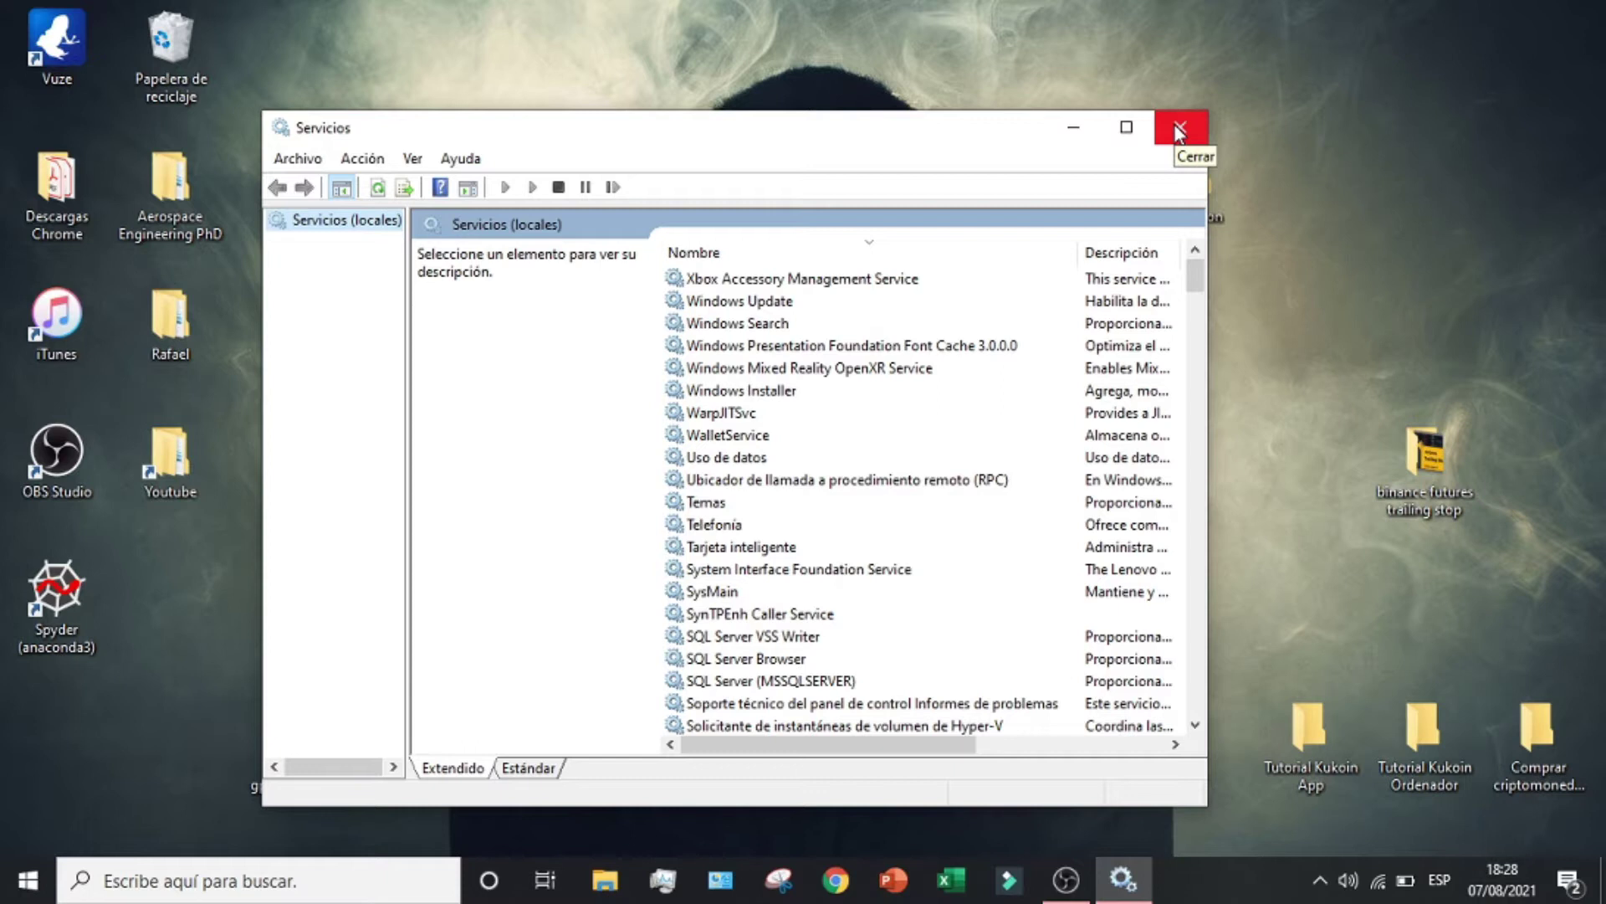
Open the Windows services console by running services.msc from the Run dialog
click(189, 870)
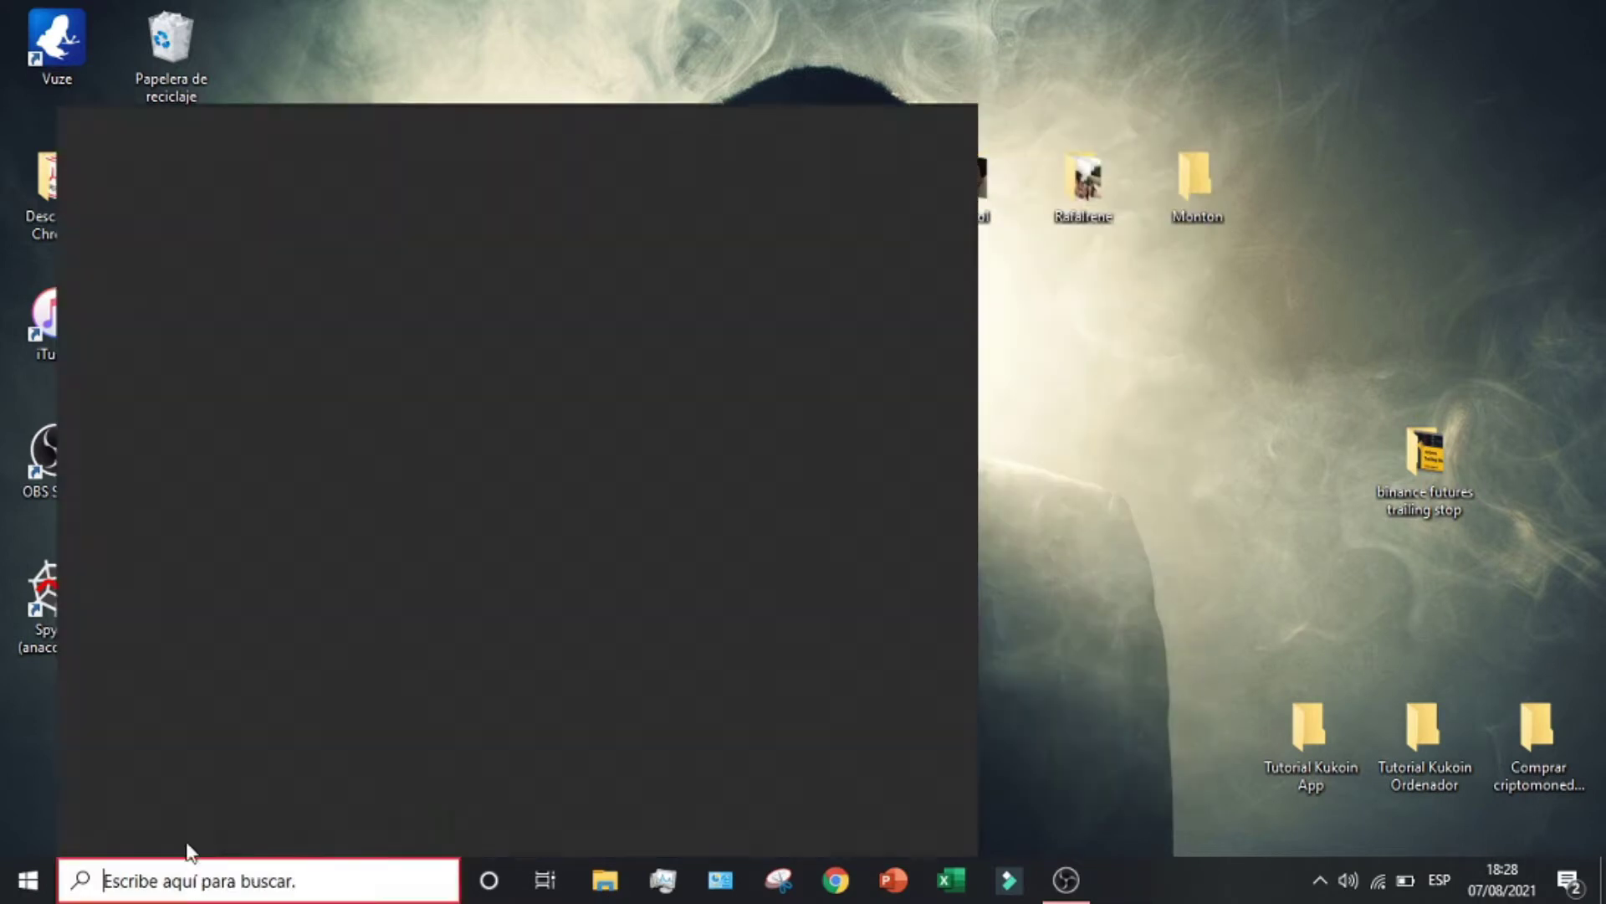
click(1161, 636)
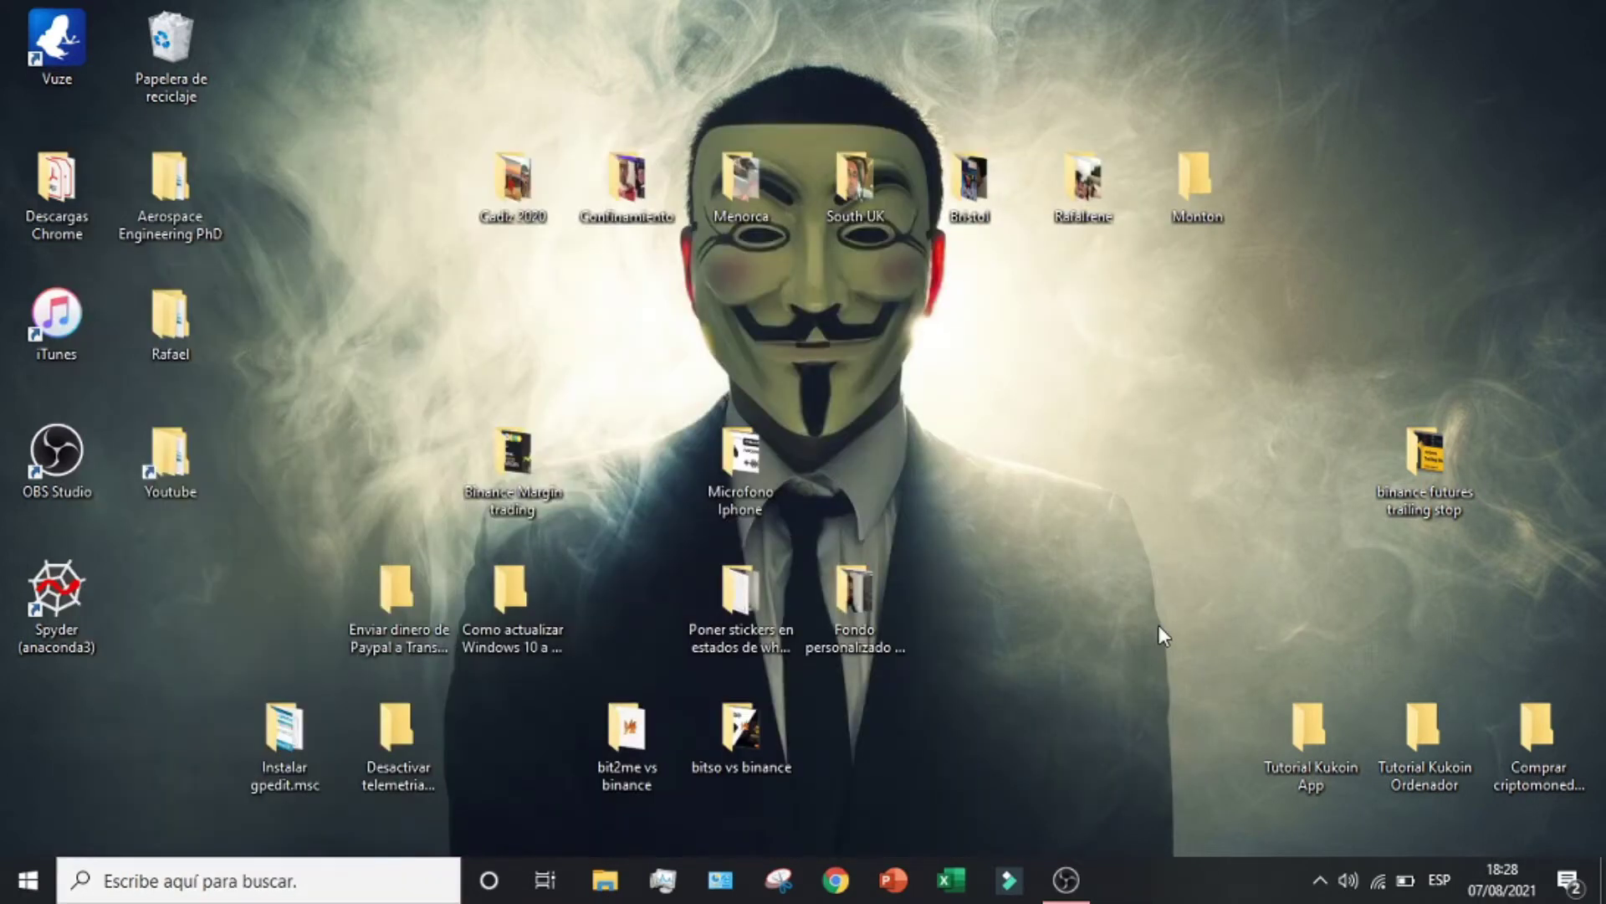
key(super+r)
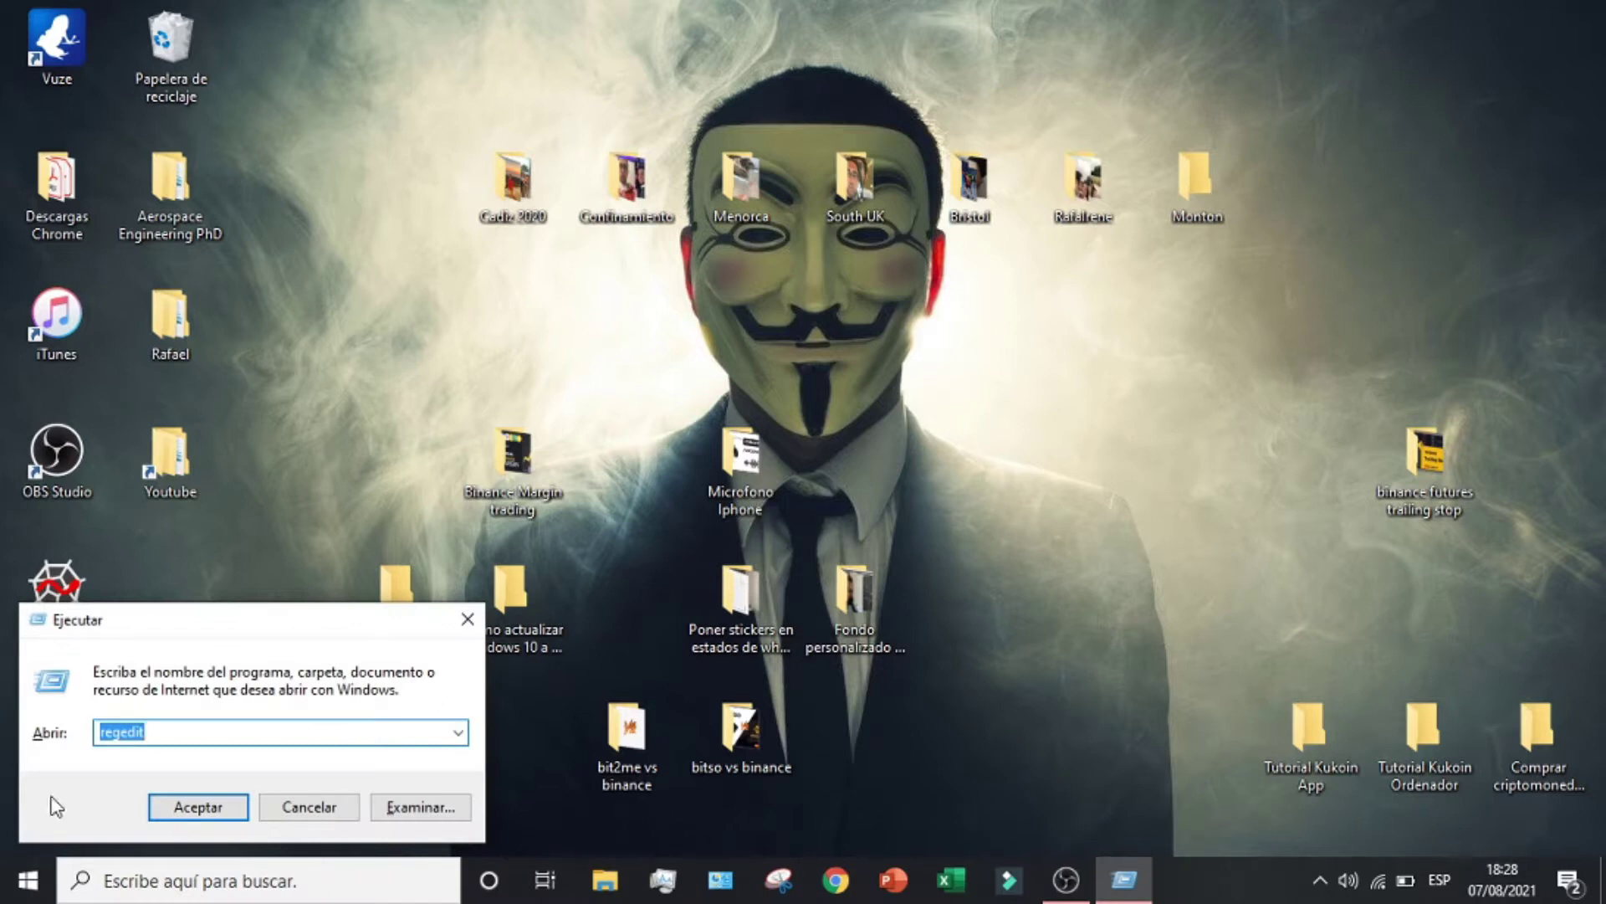
text(service)
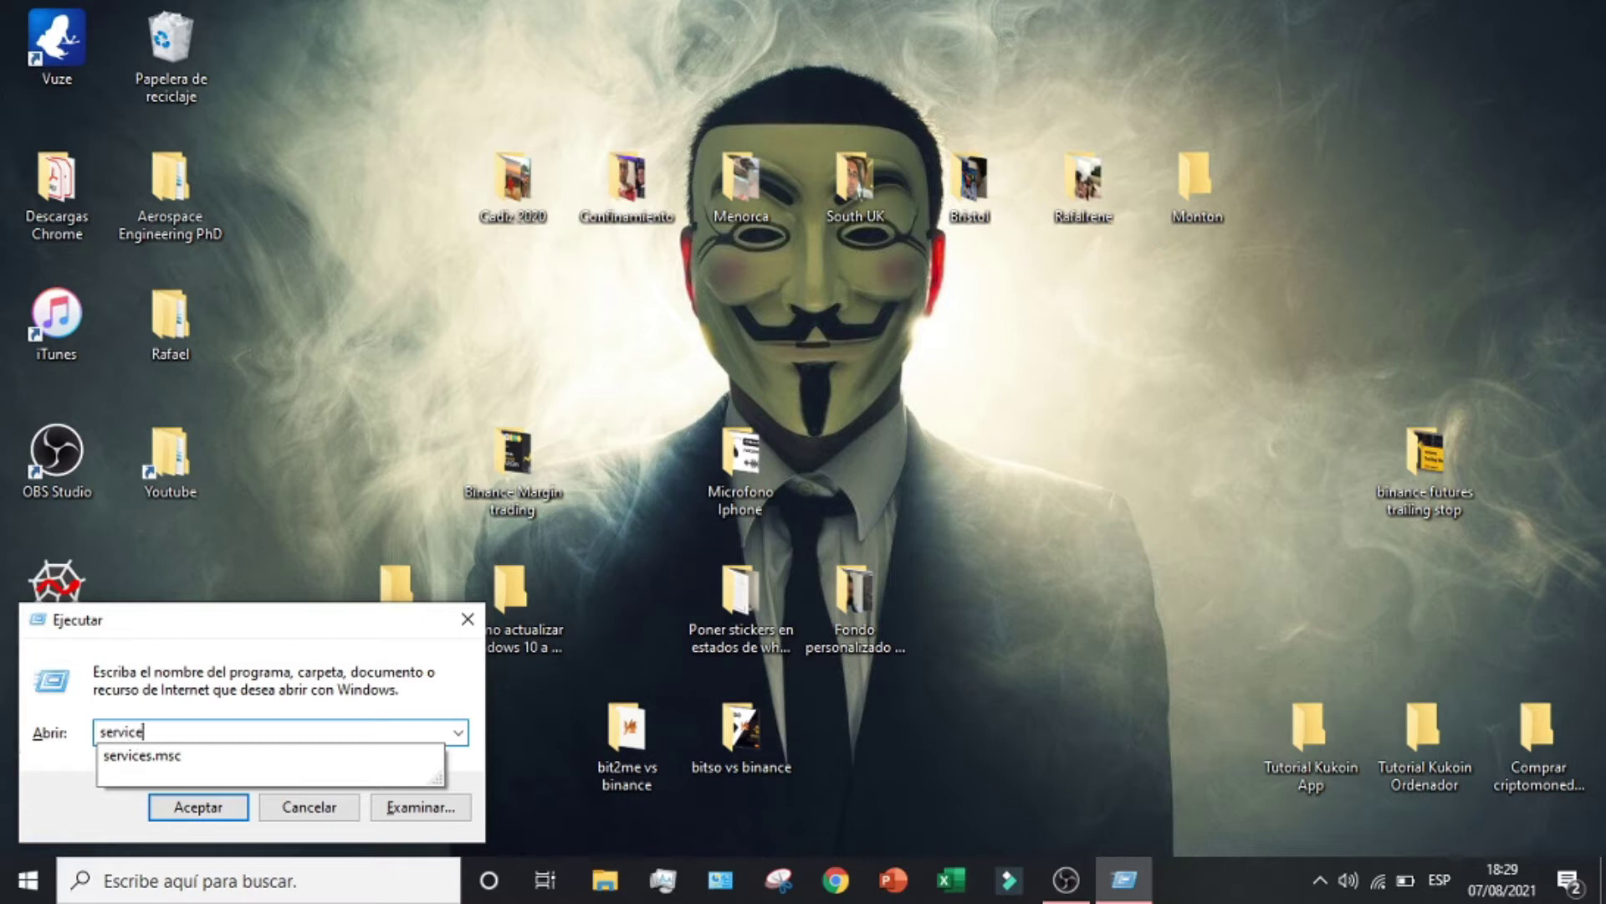
text(s.msc)
key(Return)
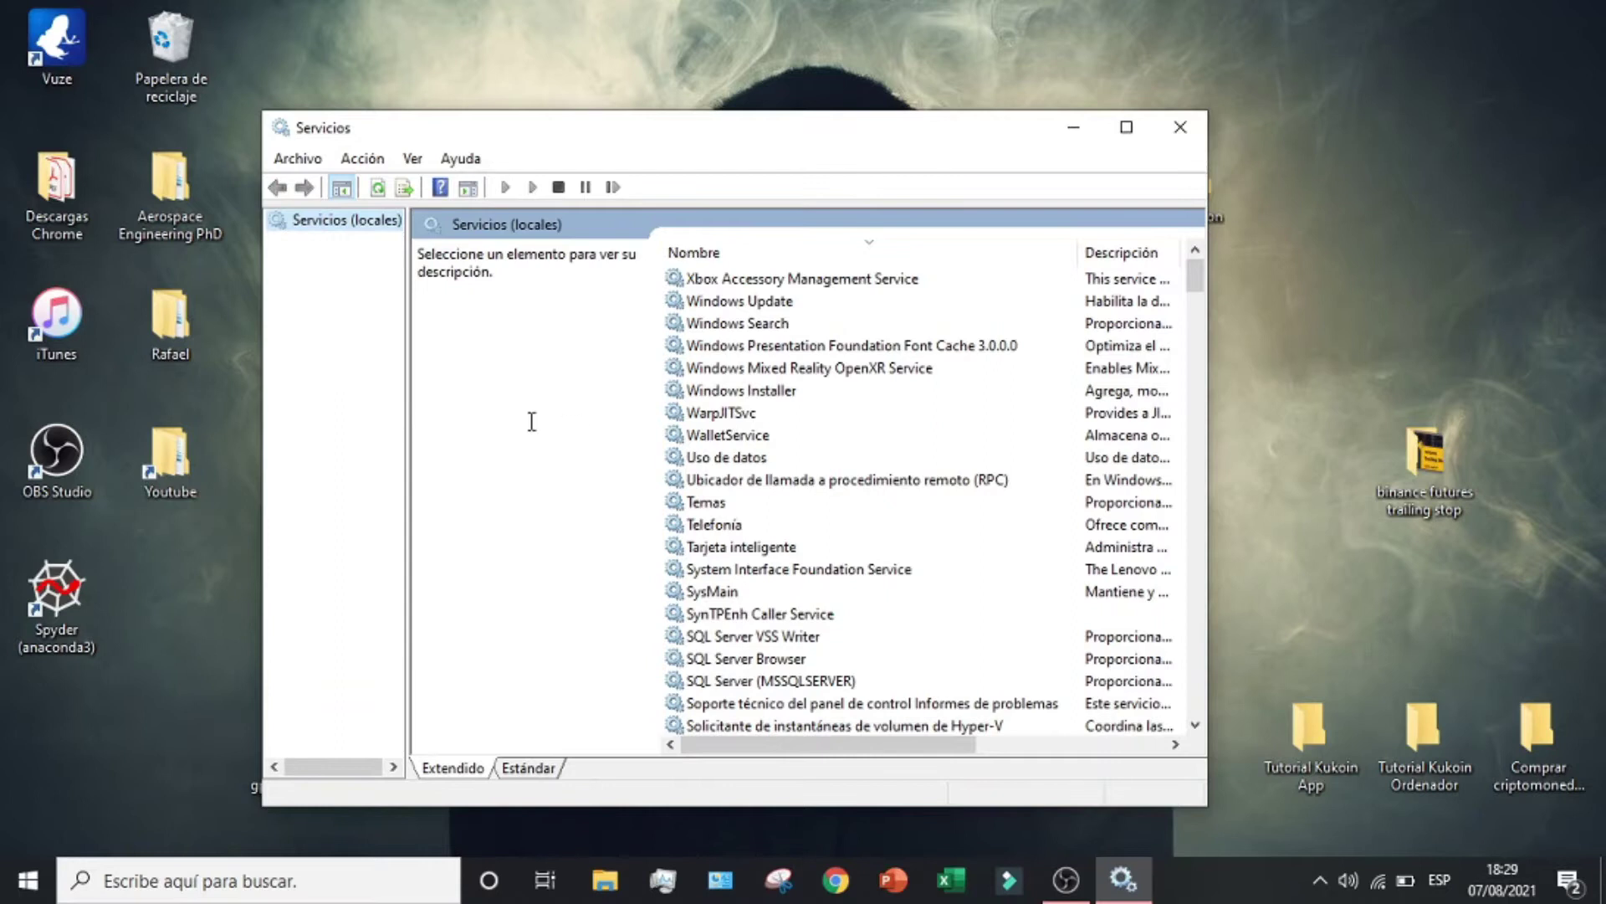
Sort the list of local services by name in ascending order and maximize the services window
scroll(763, 390, down, 15)
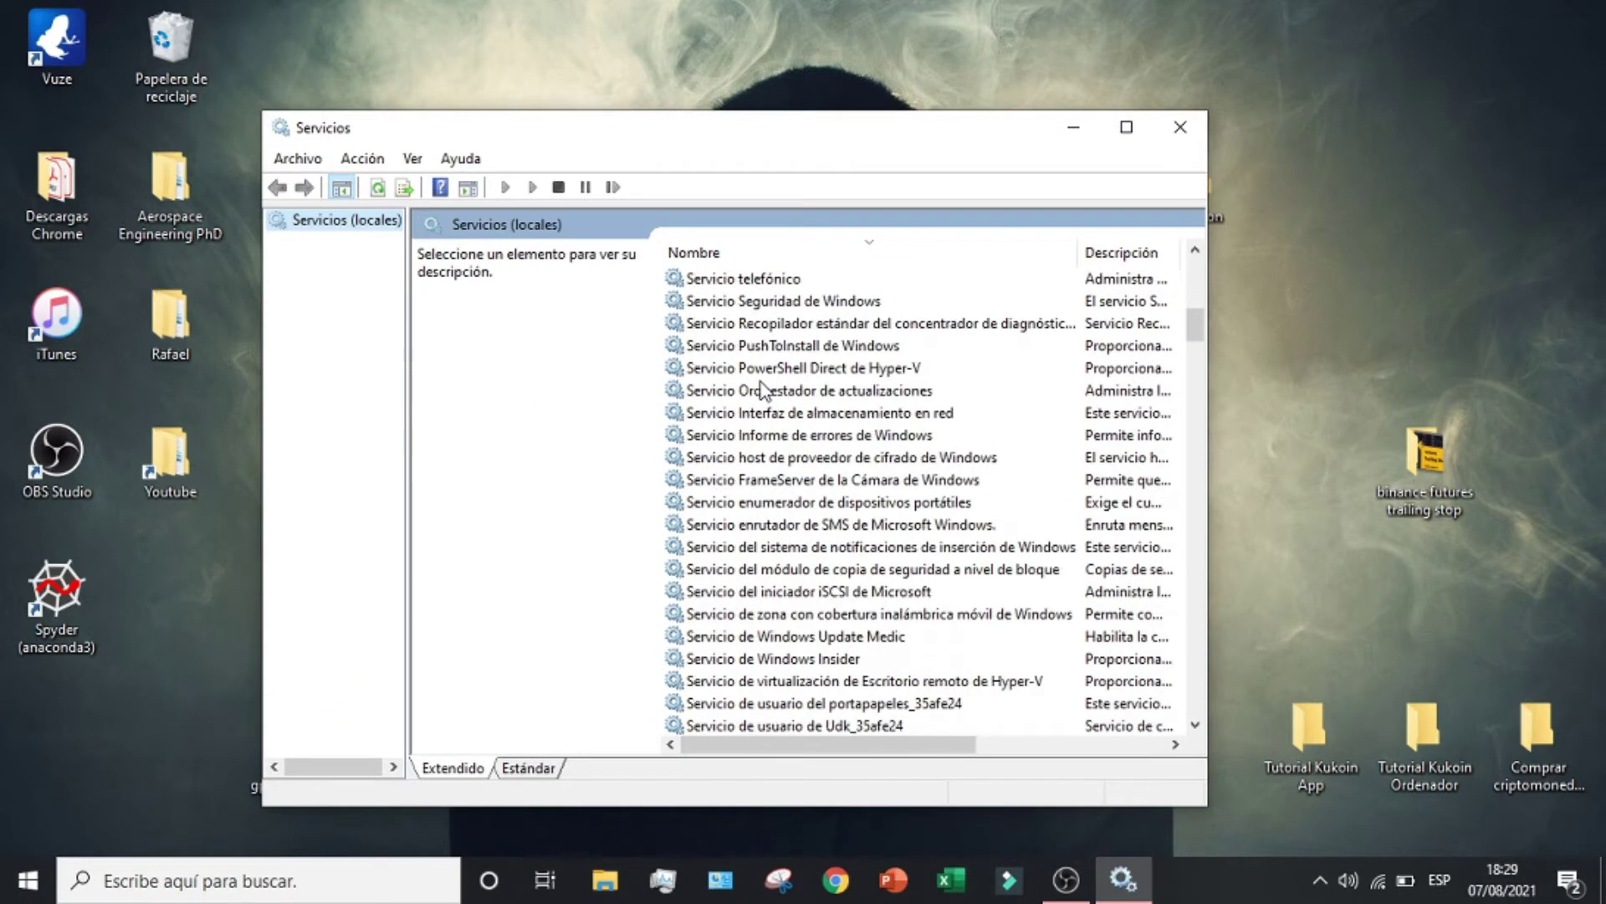
scroll(763, 390, down, 20)
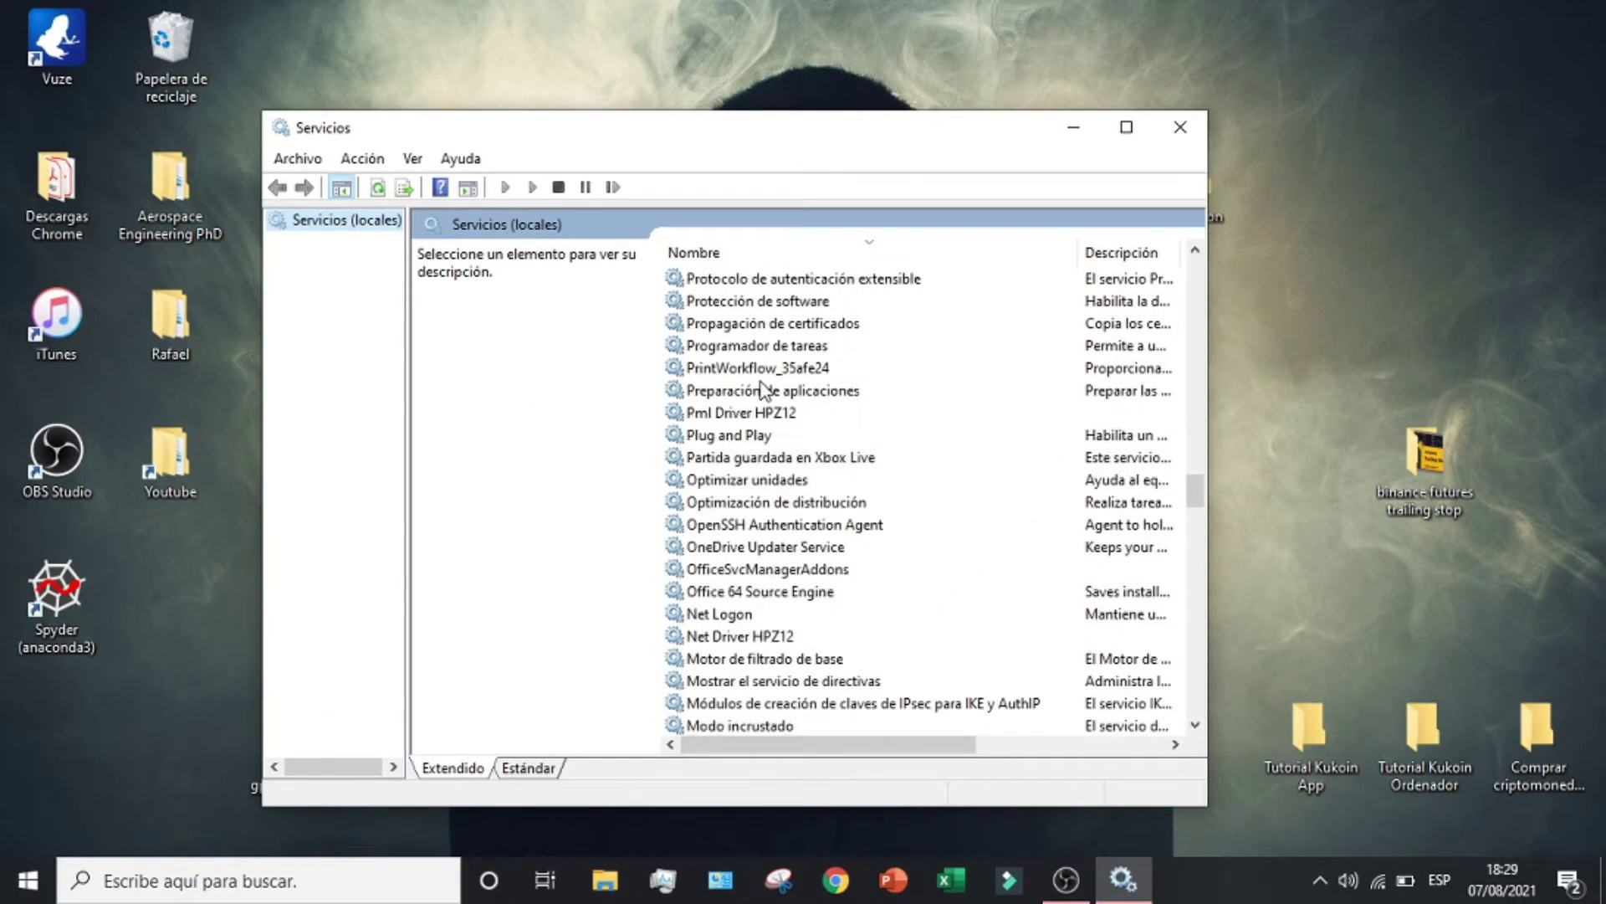
scroll(763, 390, up, 20)
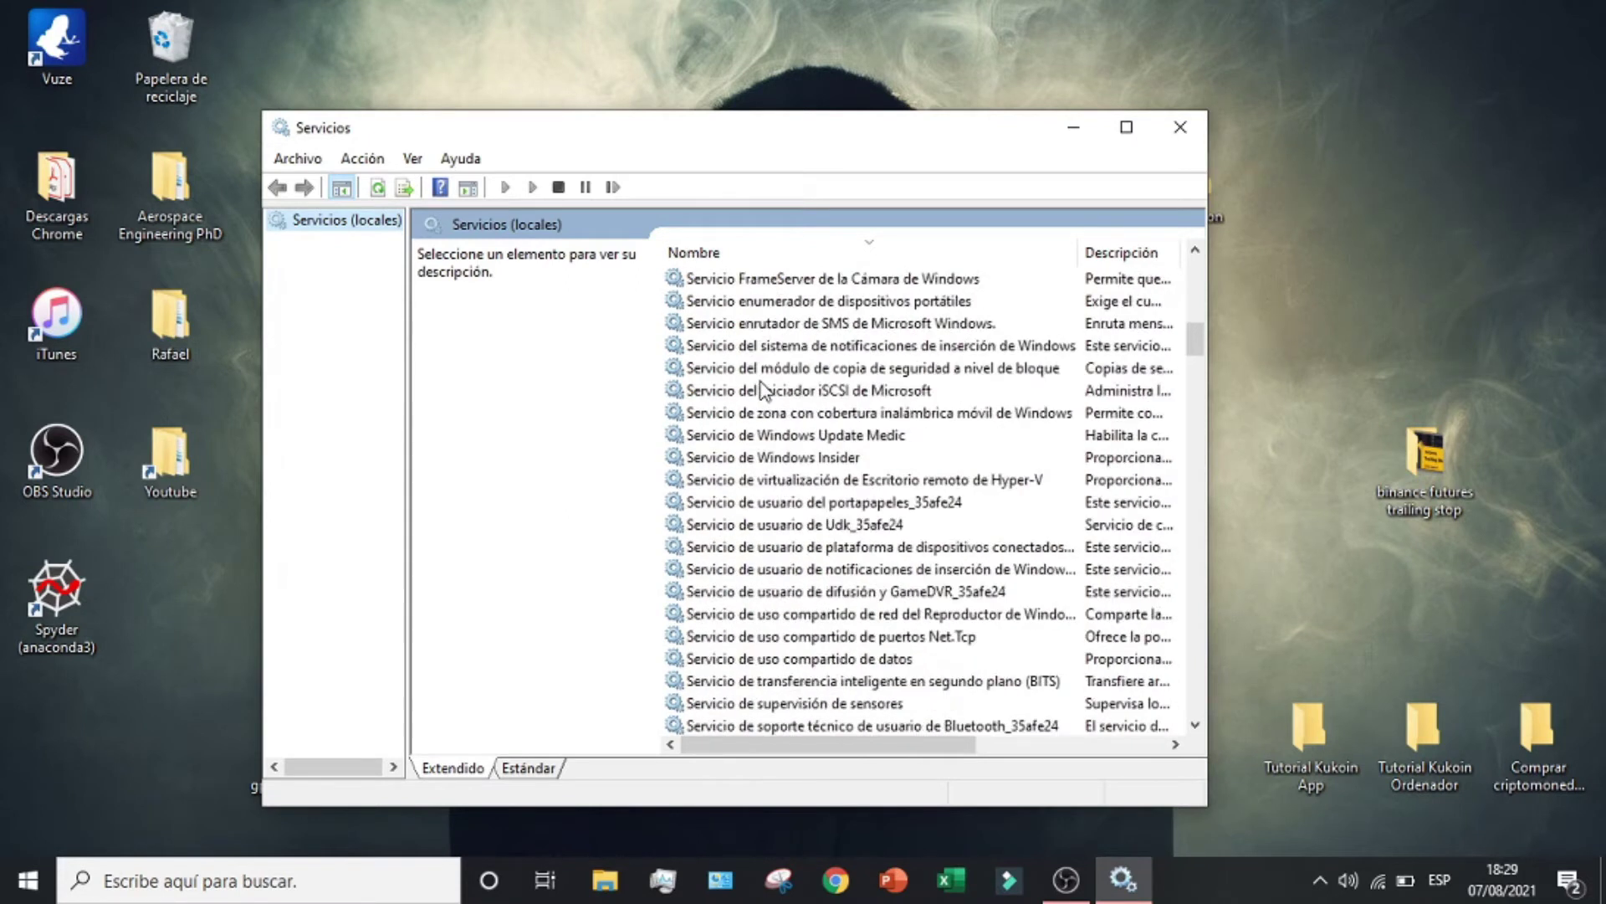
scroll(764, 390, up, 5)
click(871, 251)
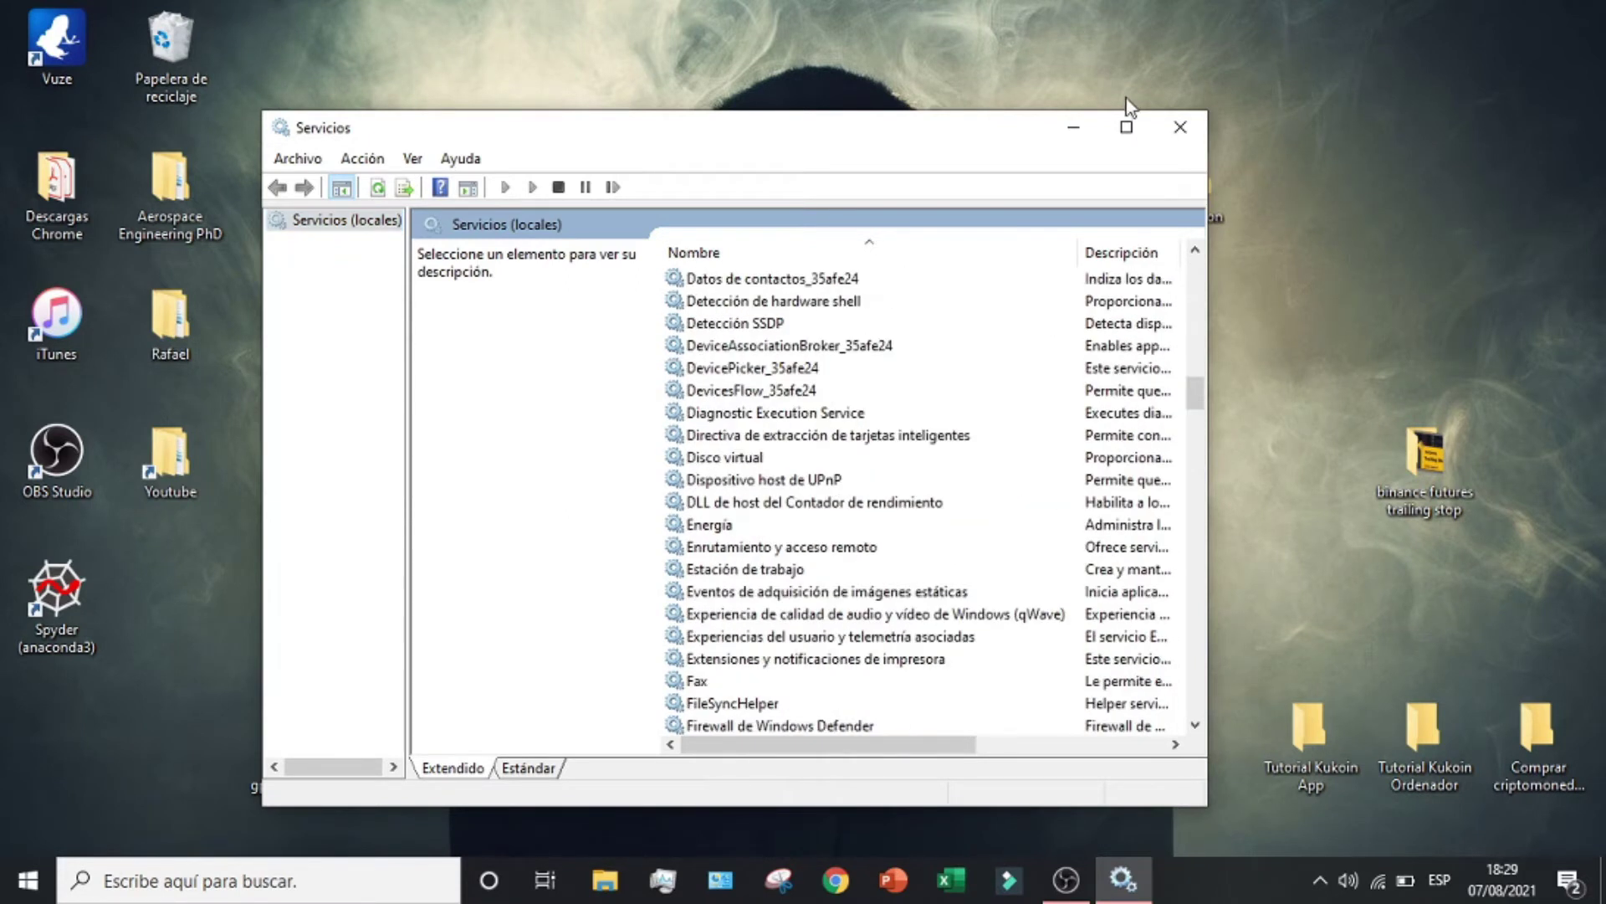
click(1126, 127)
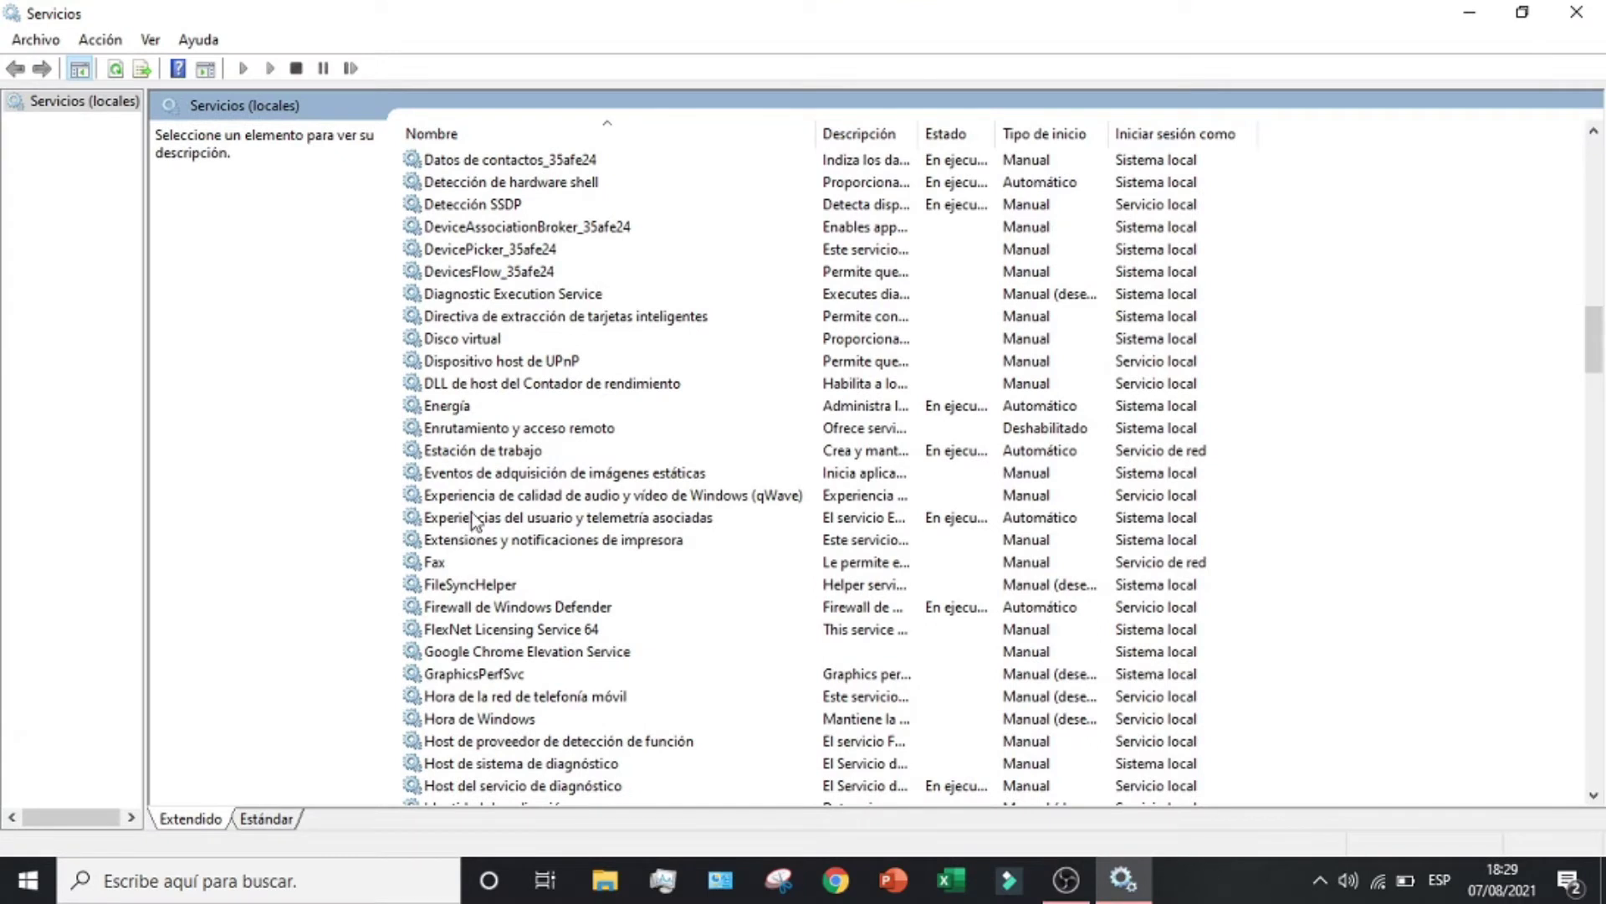
Open the properties of the Experiencias del usuario y telemetría asociadas service and set its startup type to Deshabilitado
click(485, 518)
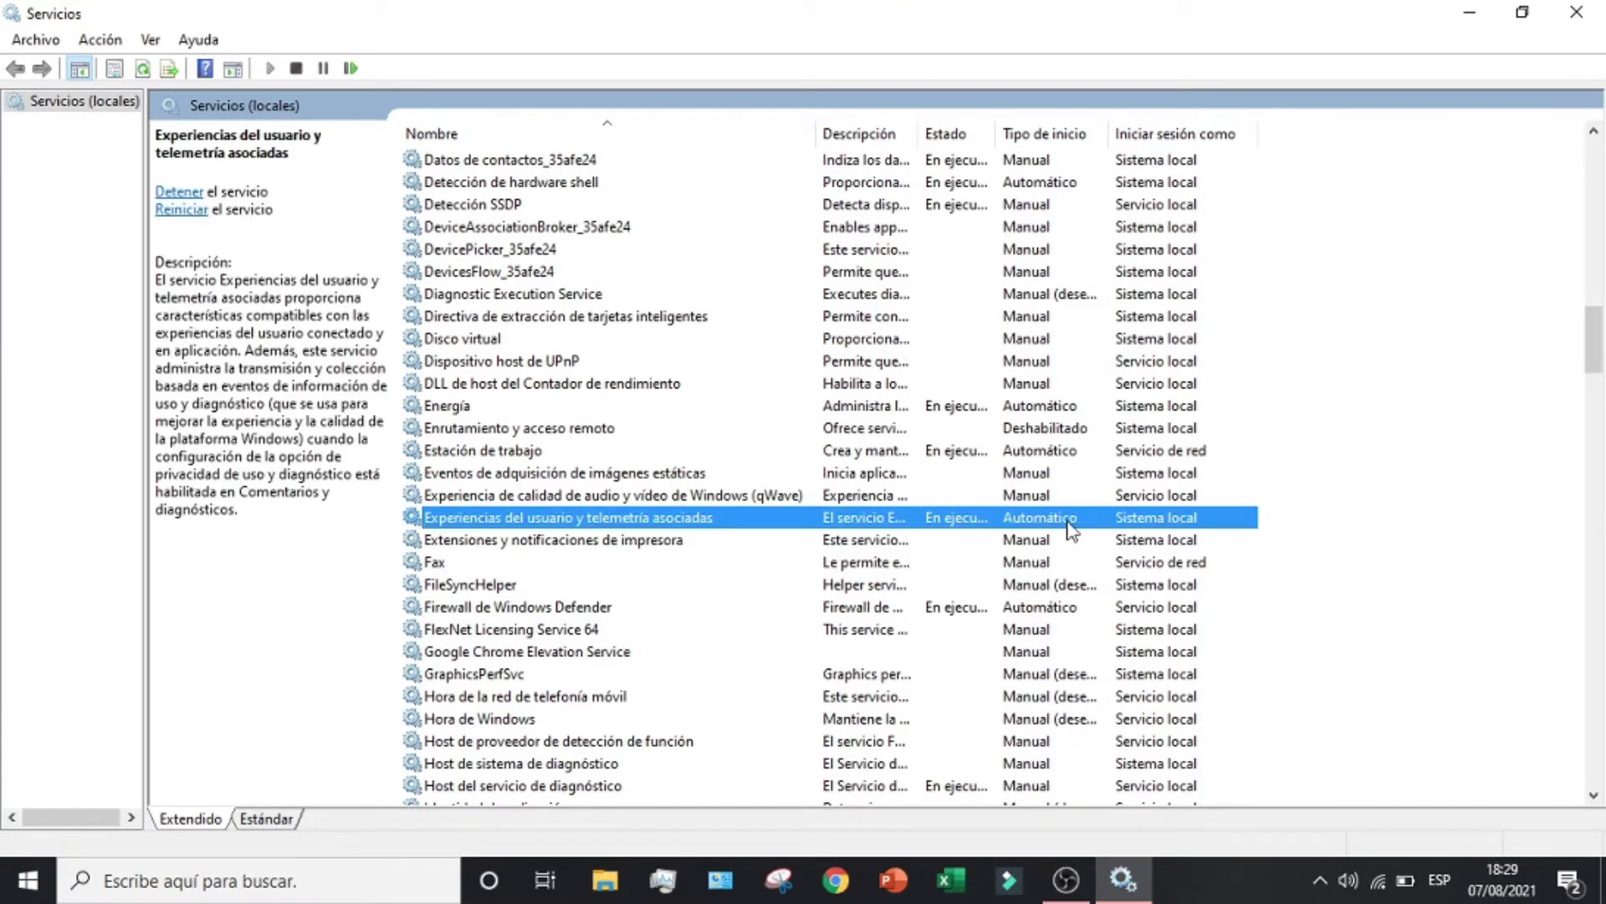
right_click(1020, 525)
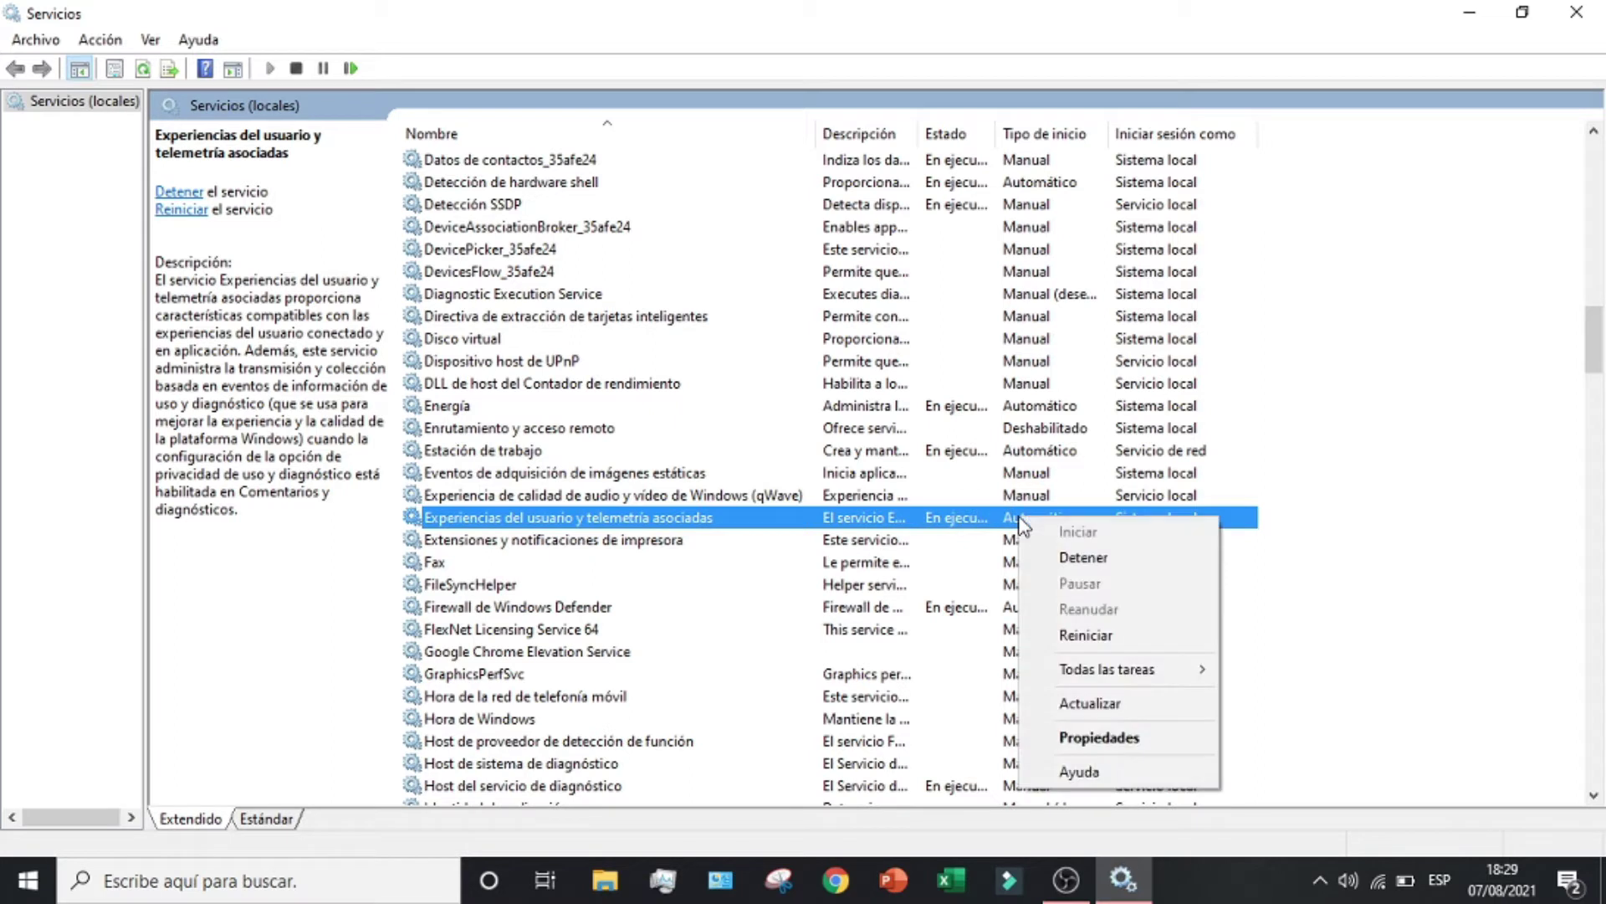
click(1099, 738)
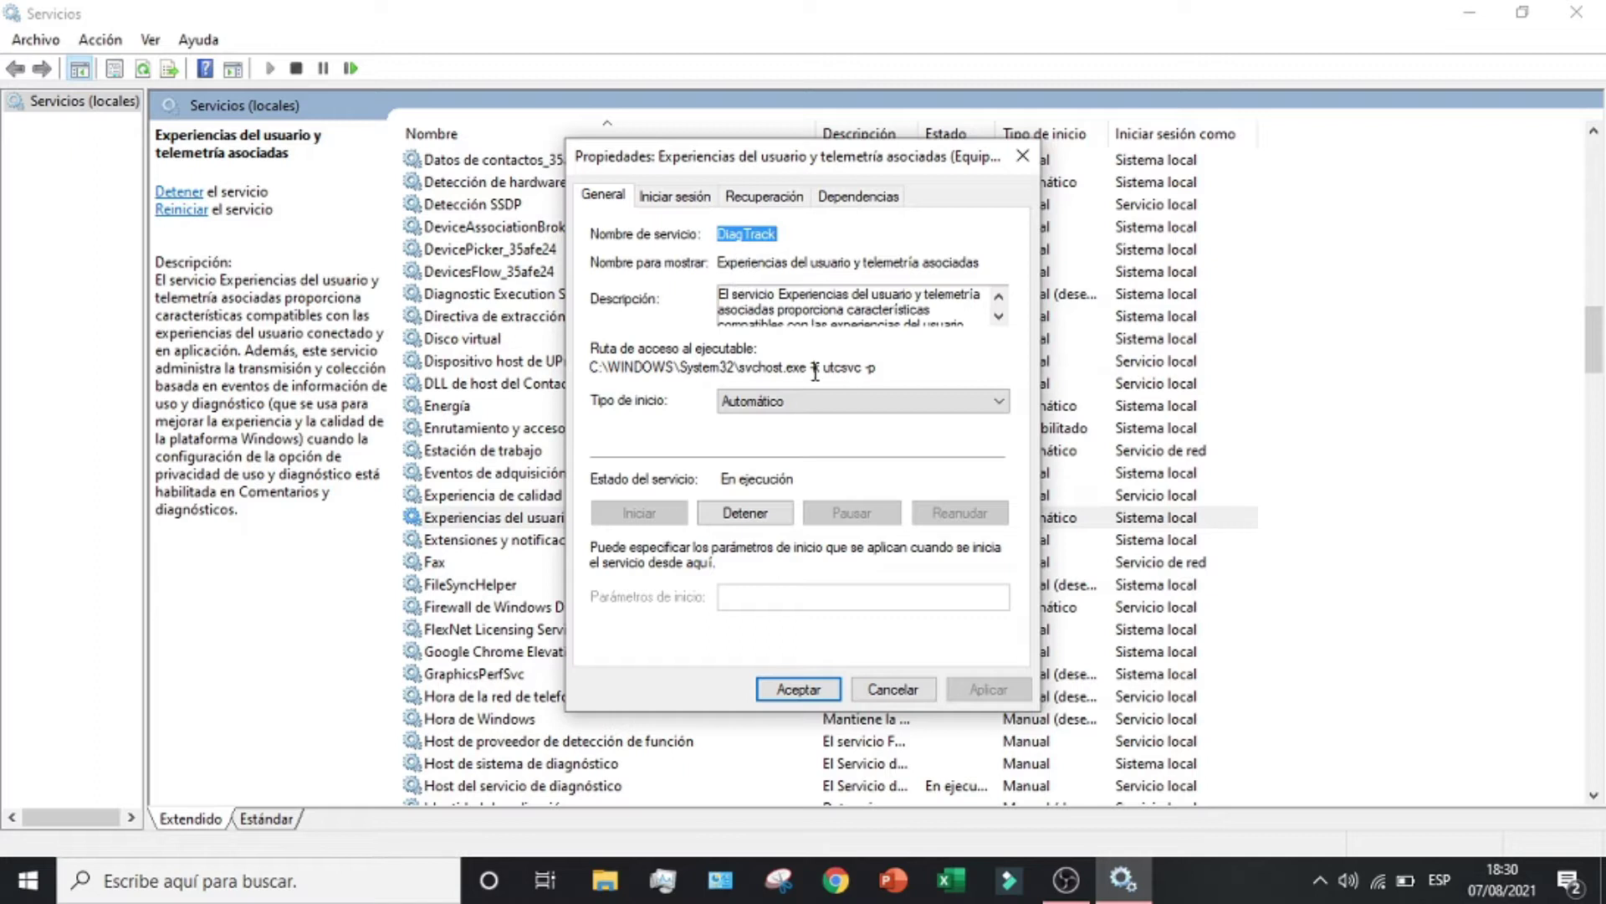
click(741, 394)
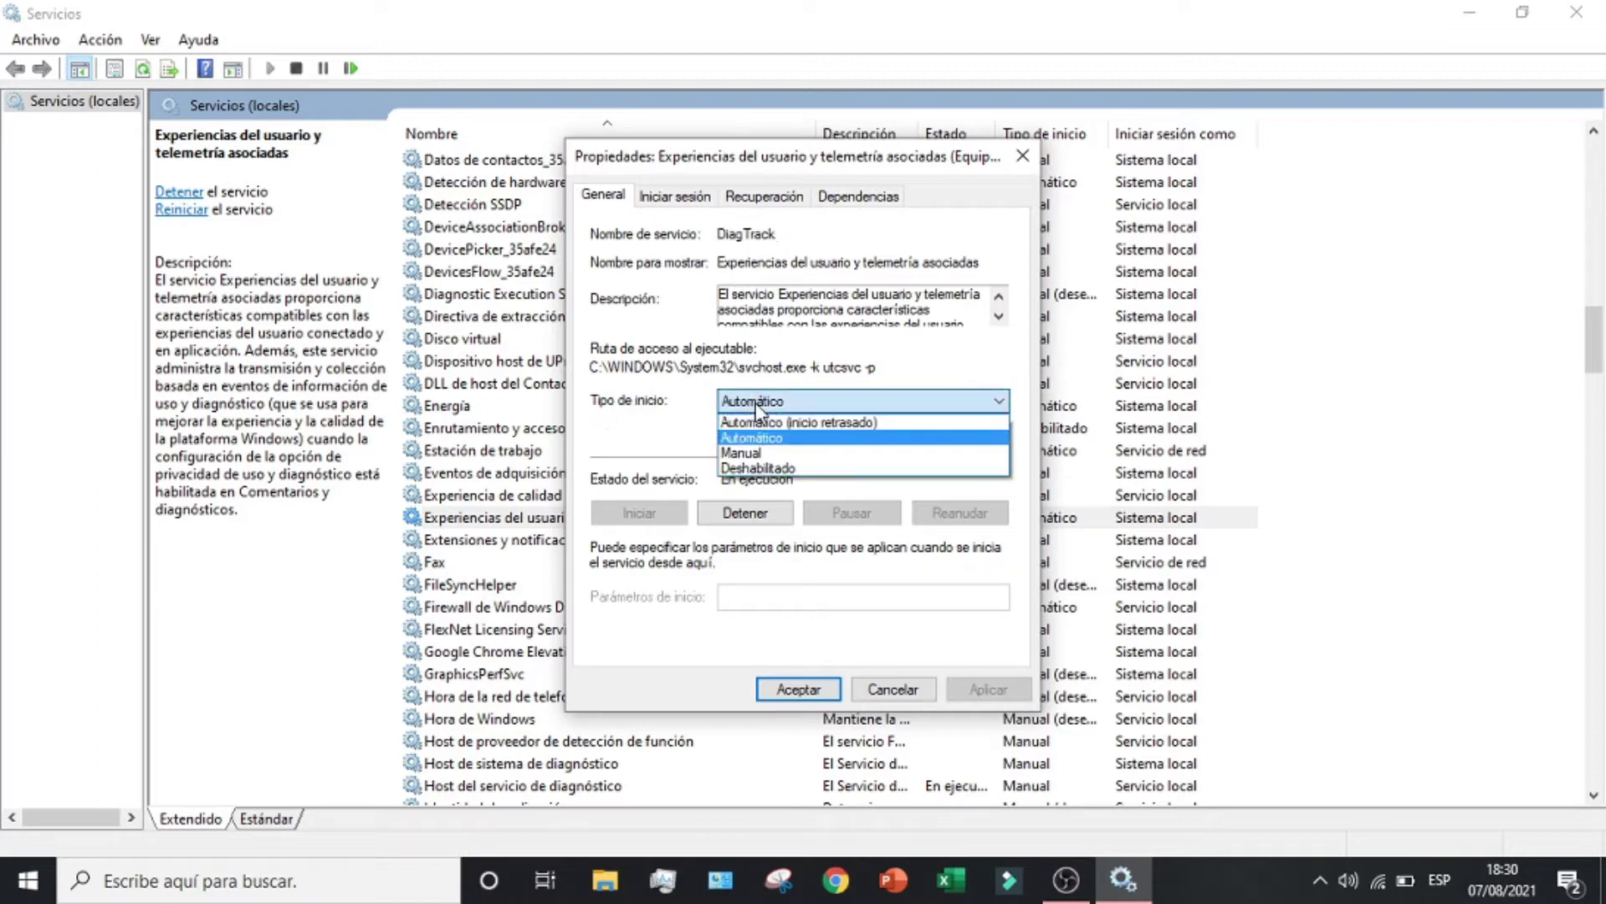
click(755, 450)
click(765, 395)
click(760, 462)
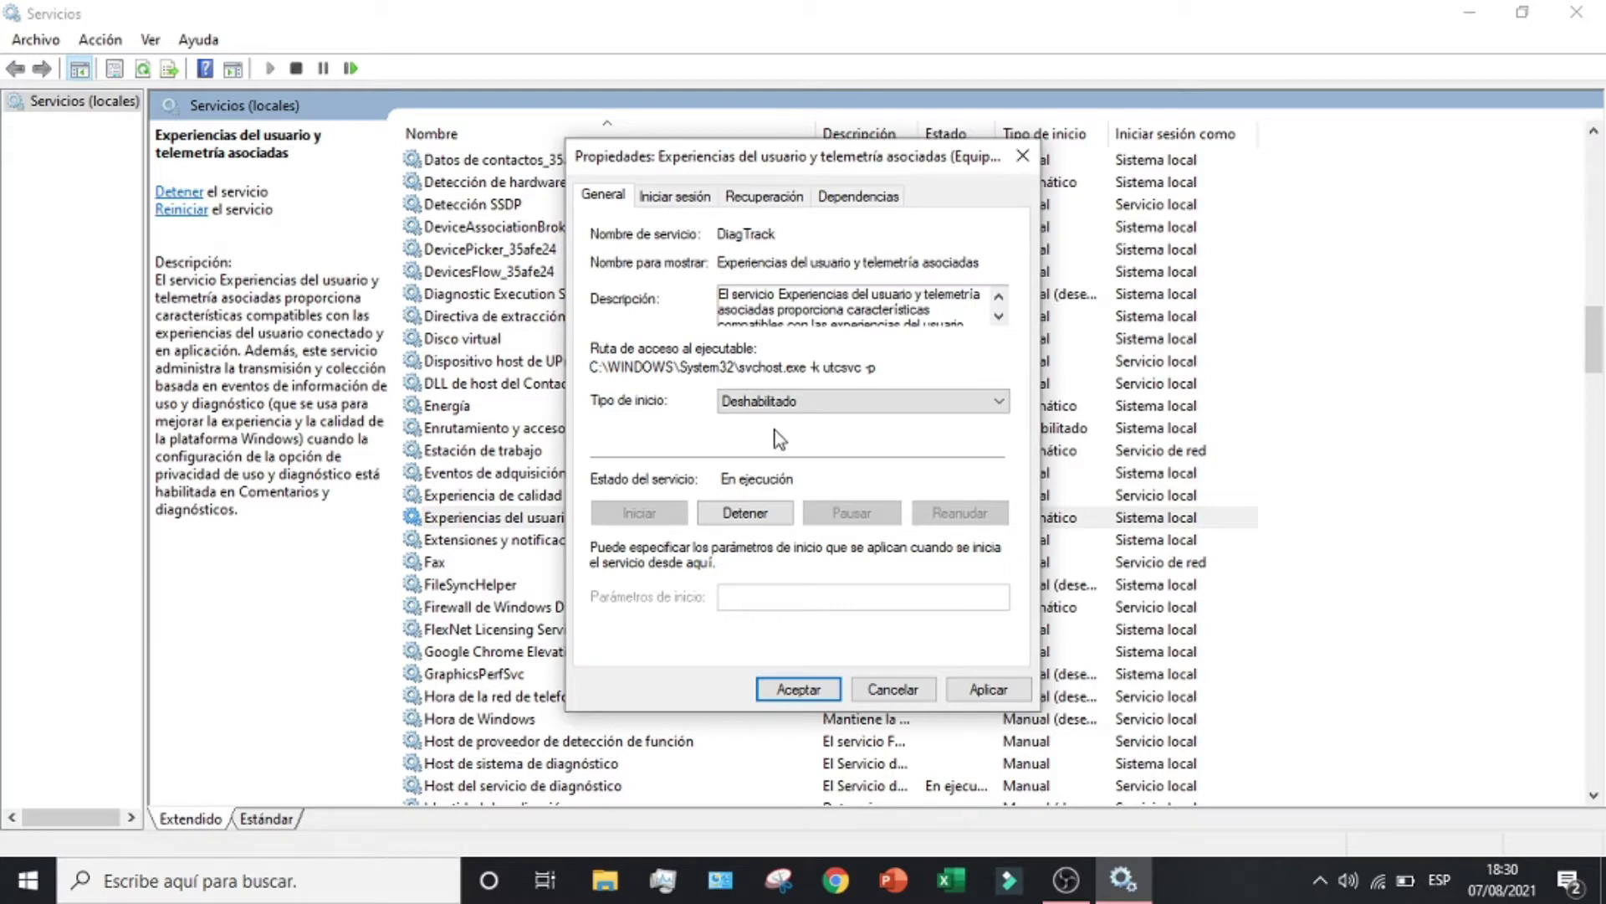
Stop the DiagTrack telemetry service, apply the changes and close its properties
click(778, 514)
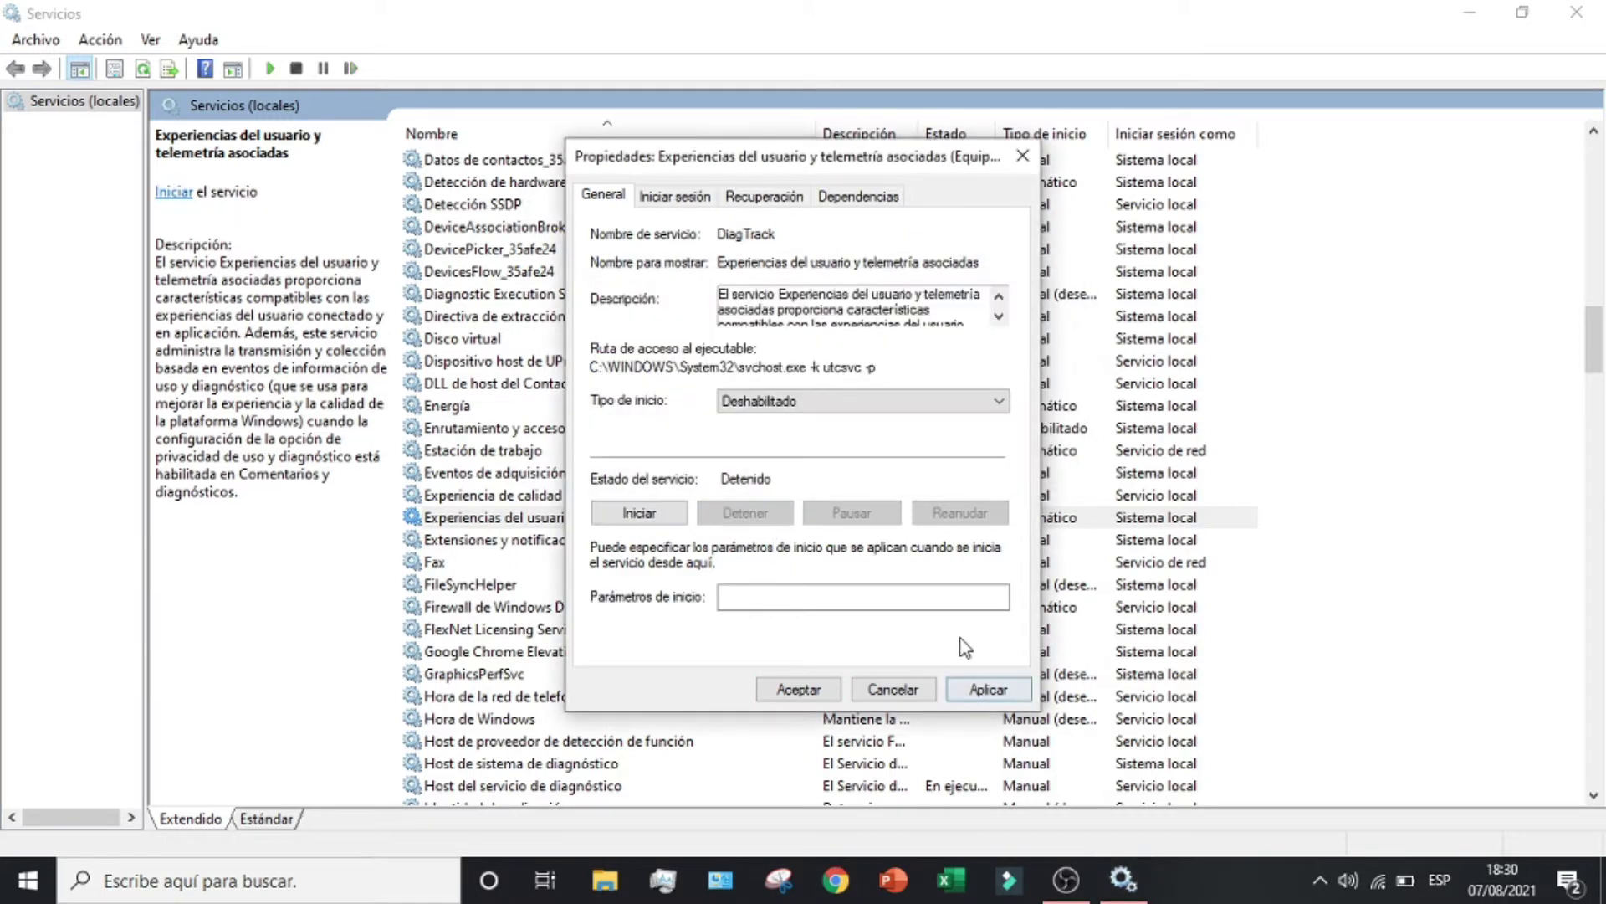
click(988, 689)
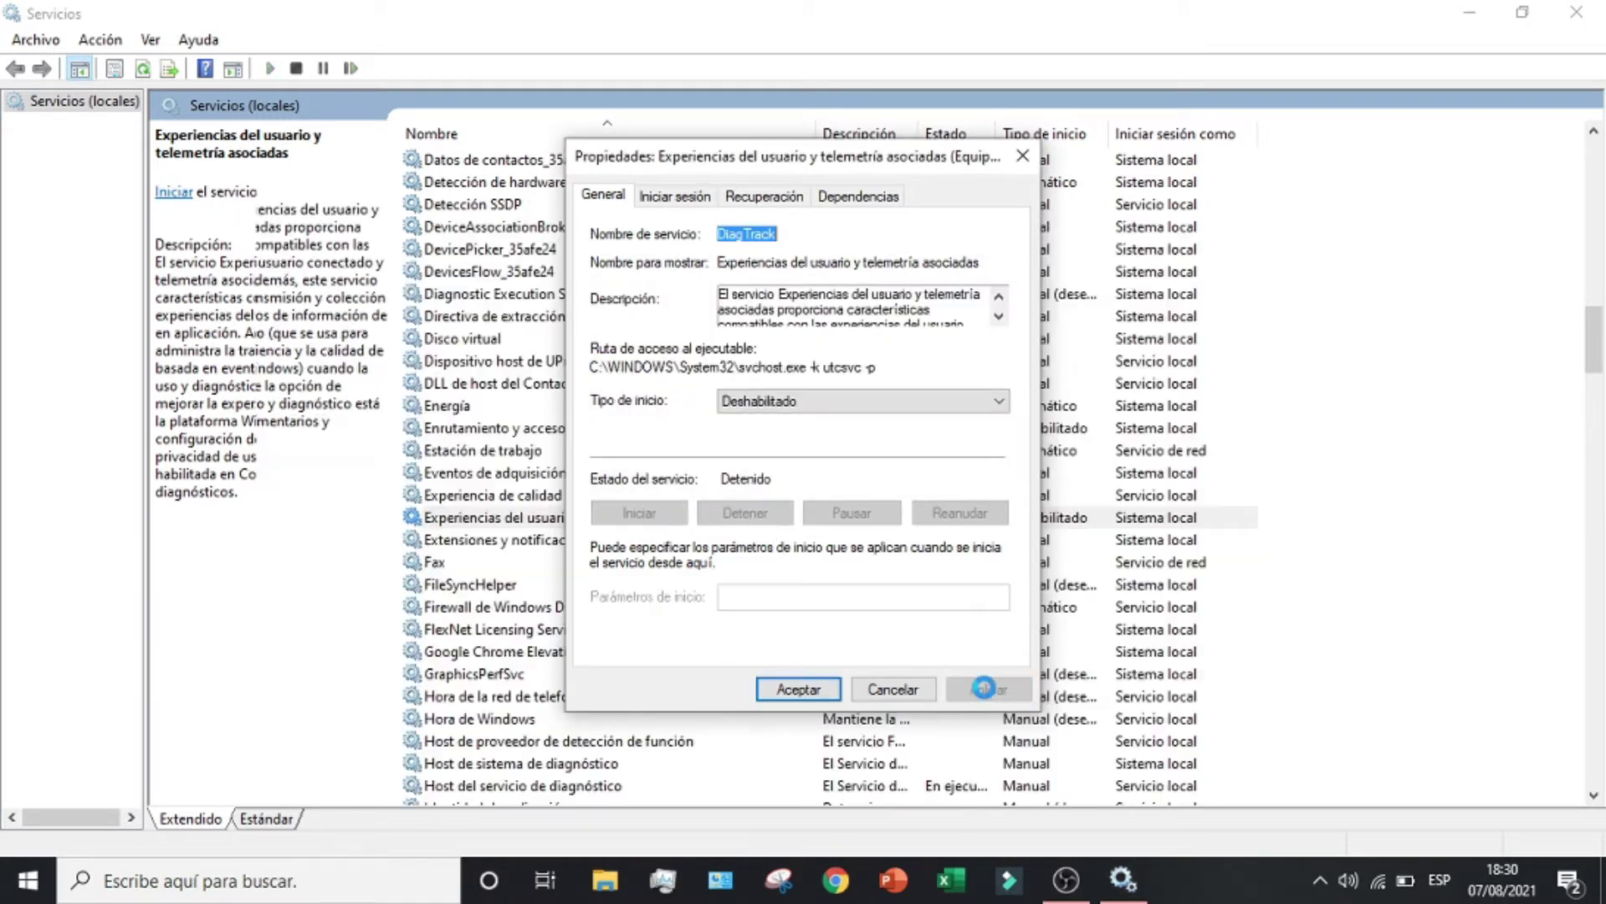
click(799, 690)
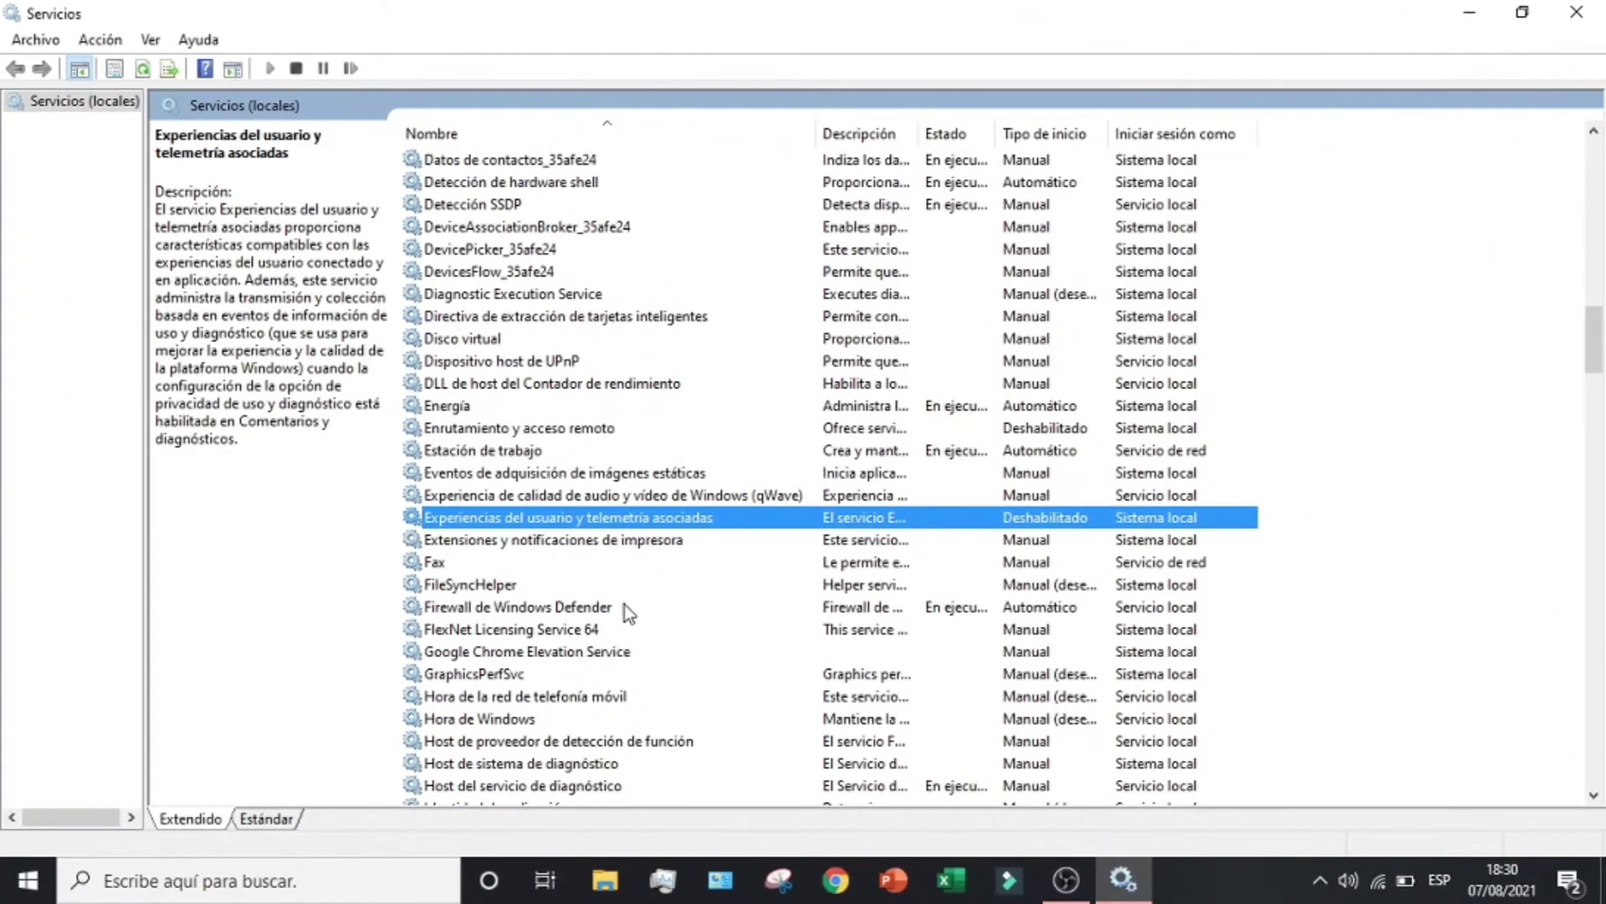
Select Servicio de enrutamiento de mensajes de inserción del Protocolo de aplicación inalámbrica (WAP) and widen the name column to show its full name
scroll(624, 605, down, 12)
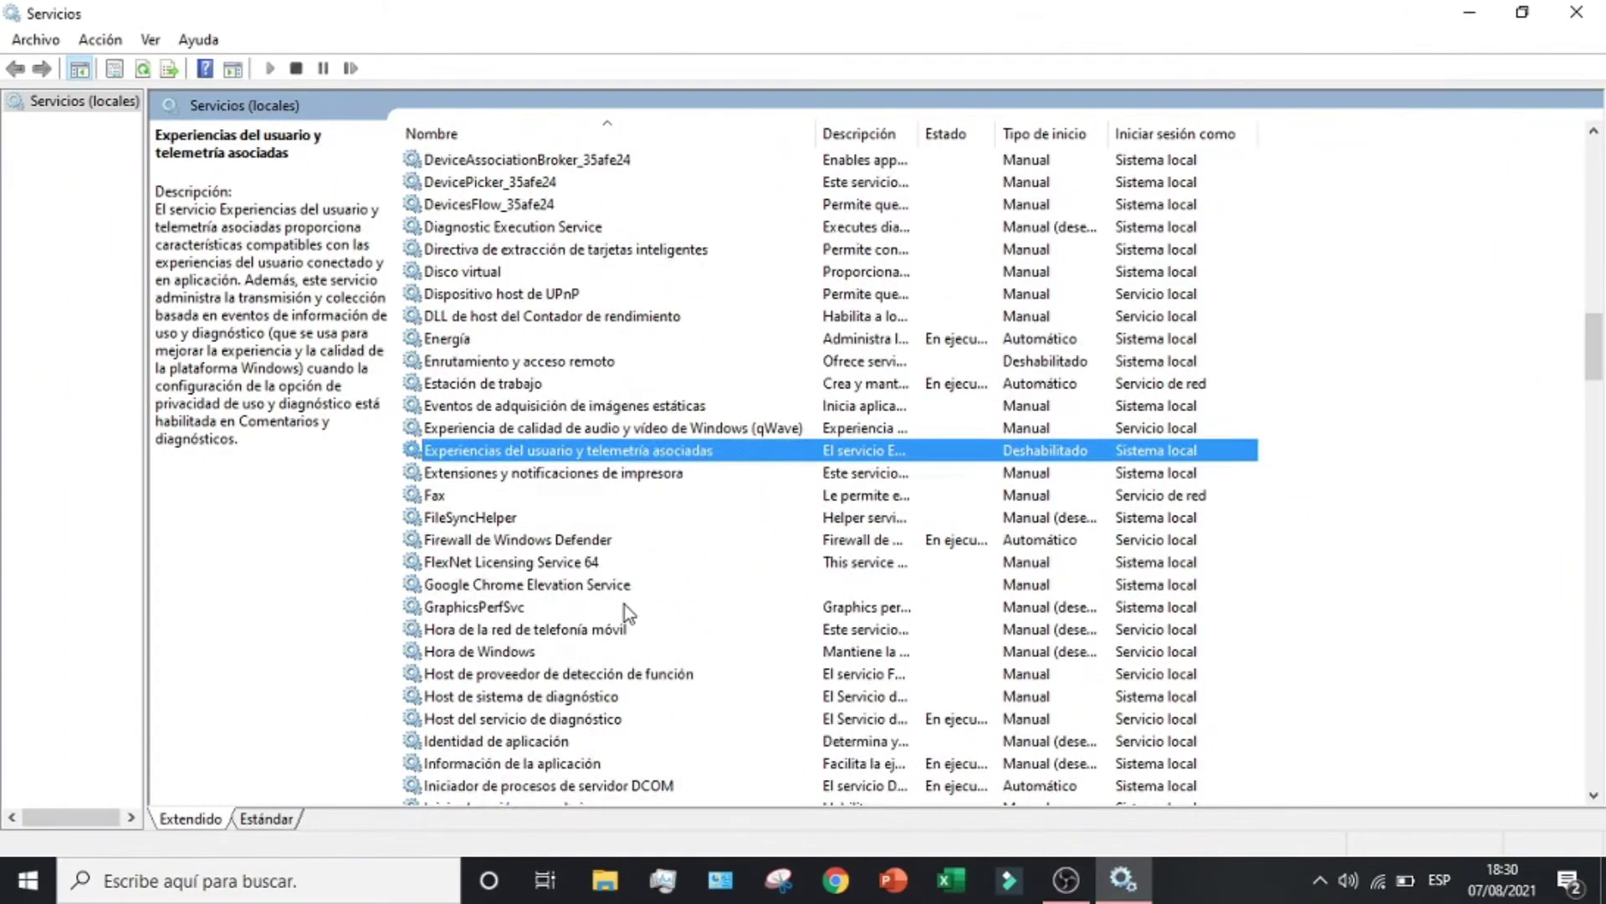
scroll(630, 592, down, 4)
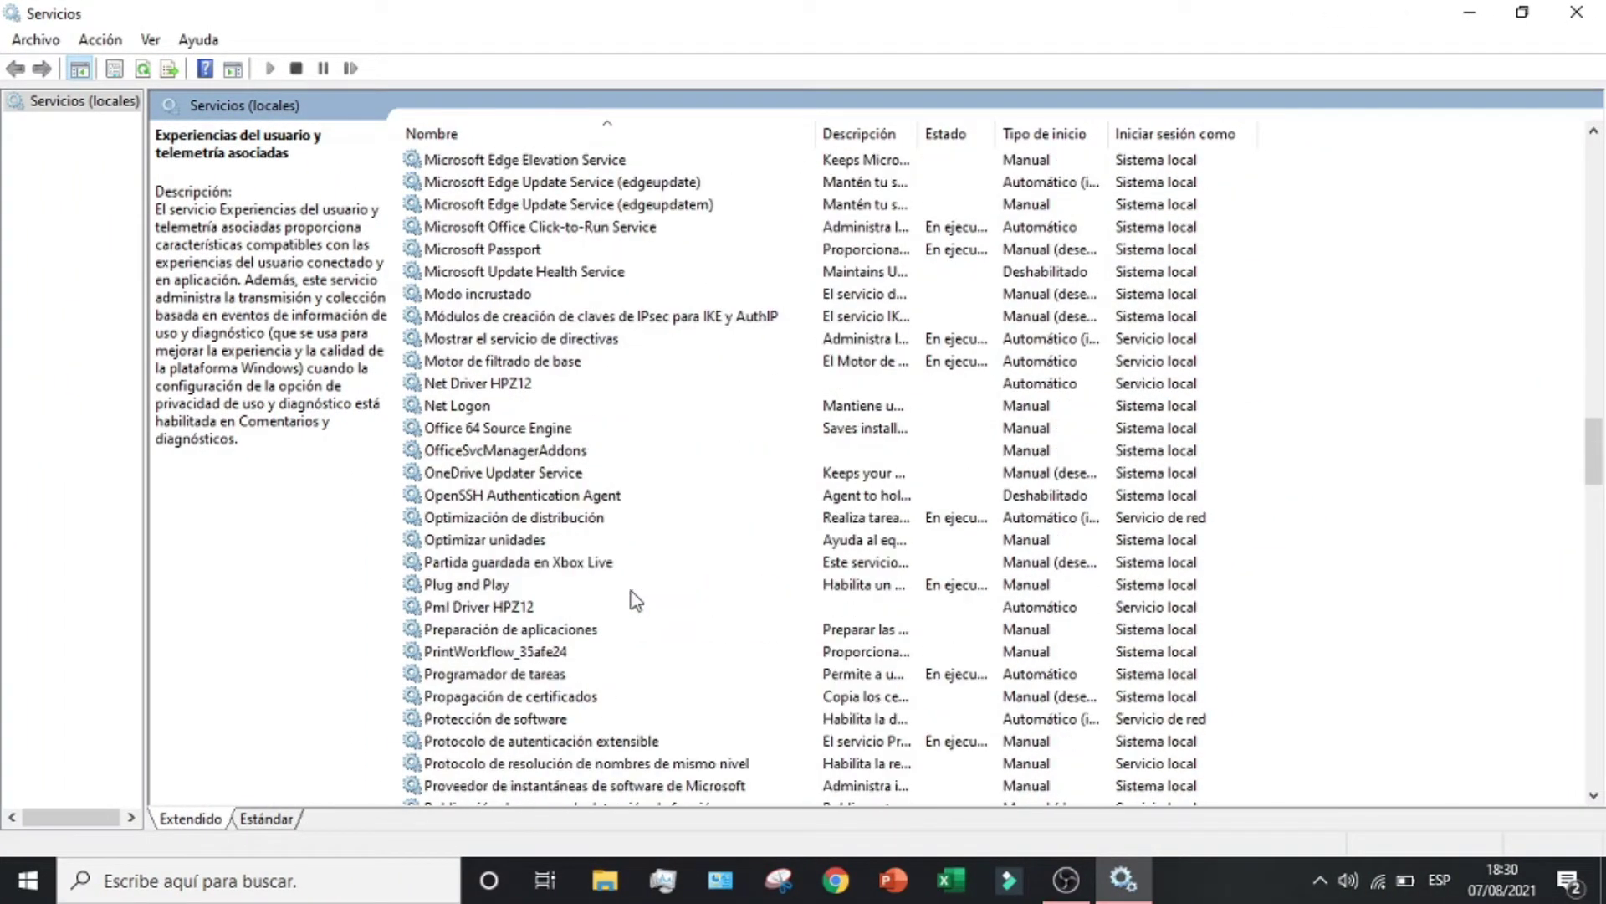
scroll(640, 580, down, 9)
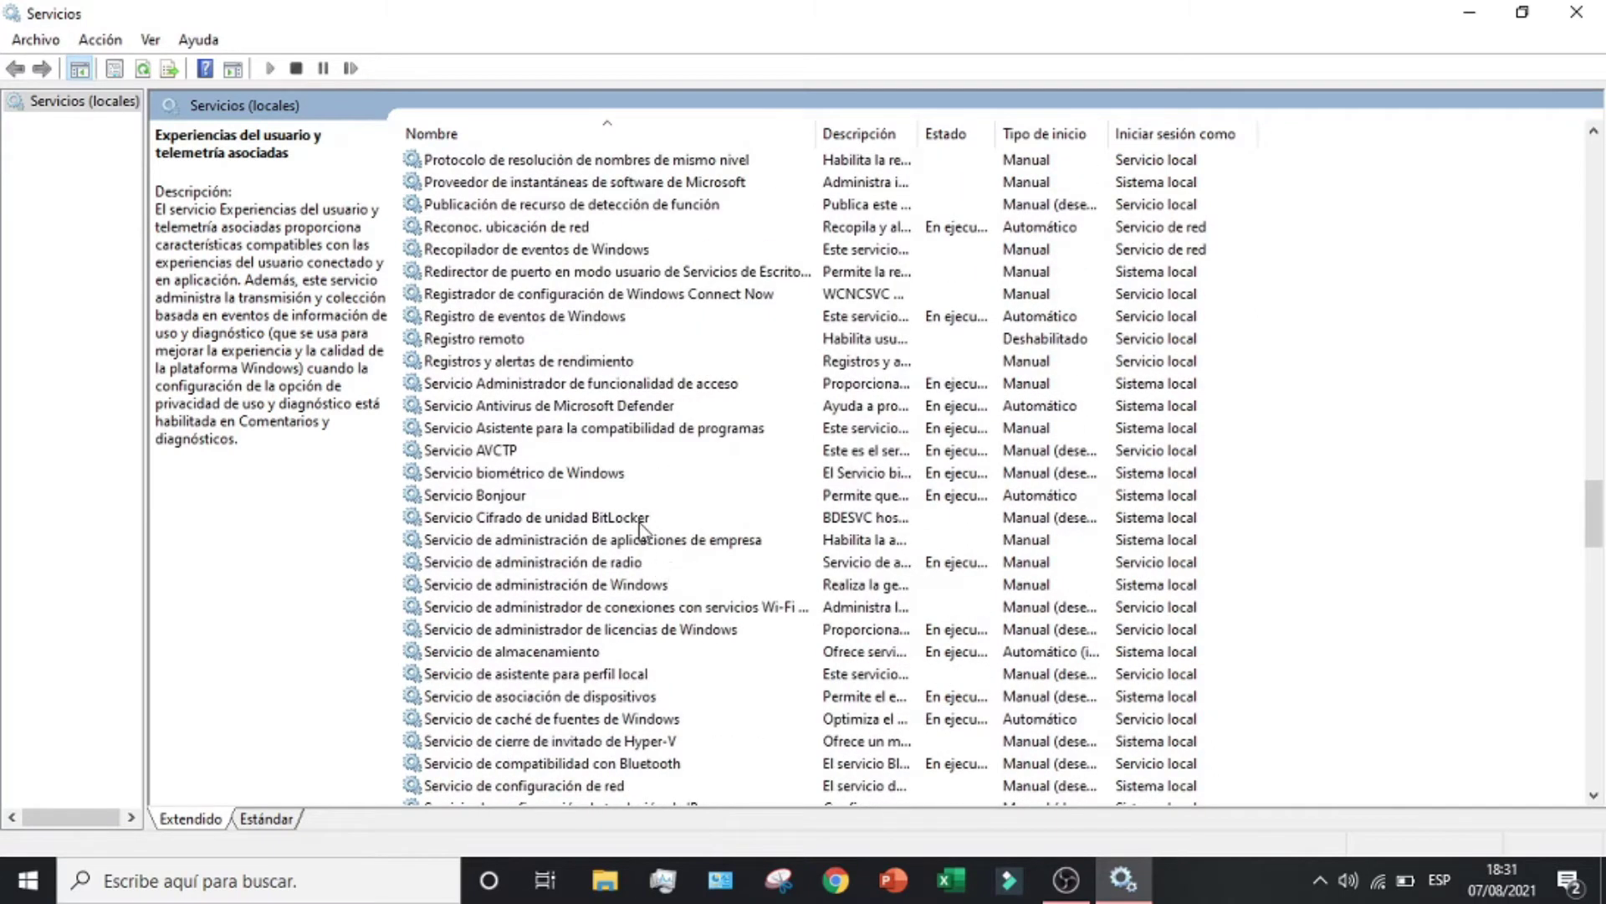
scroll(556, 663, down, 3)
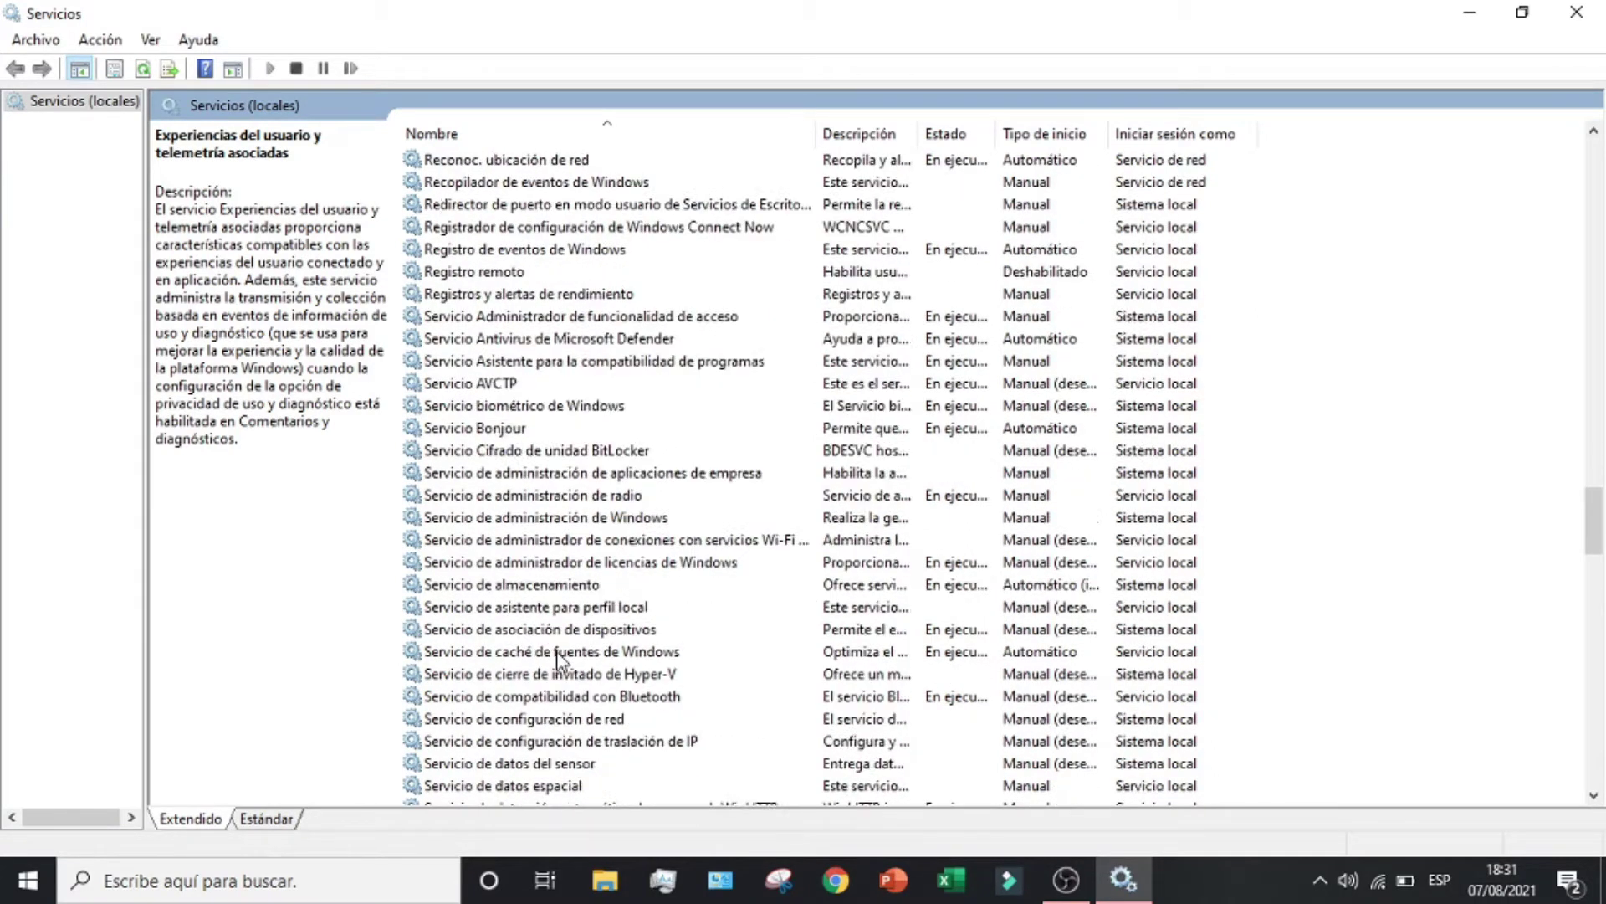
scroll(558, 661, down, 1)
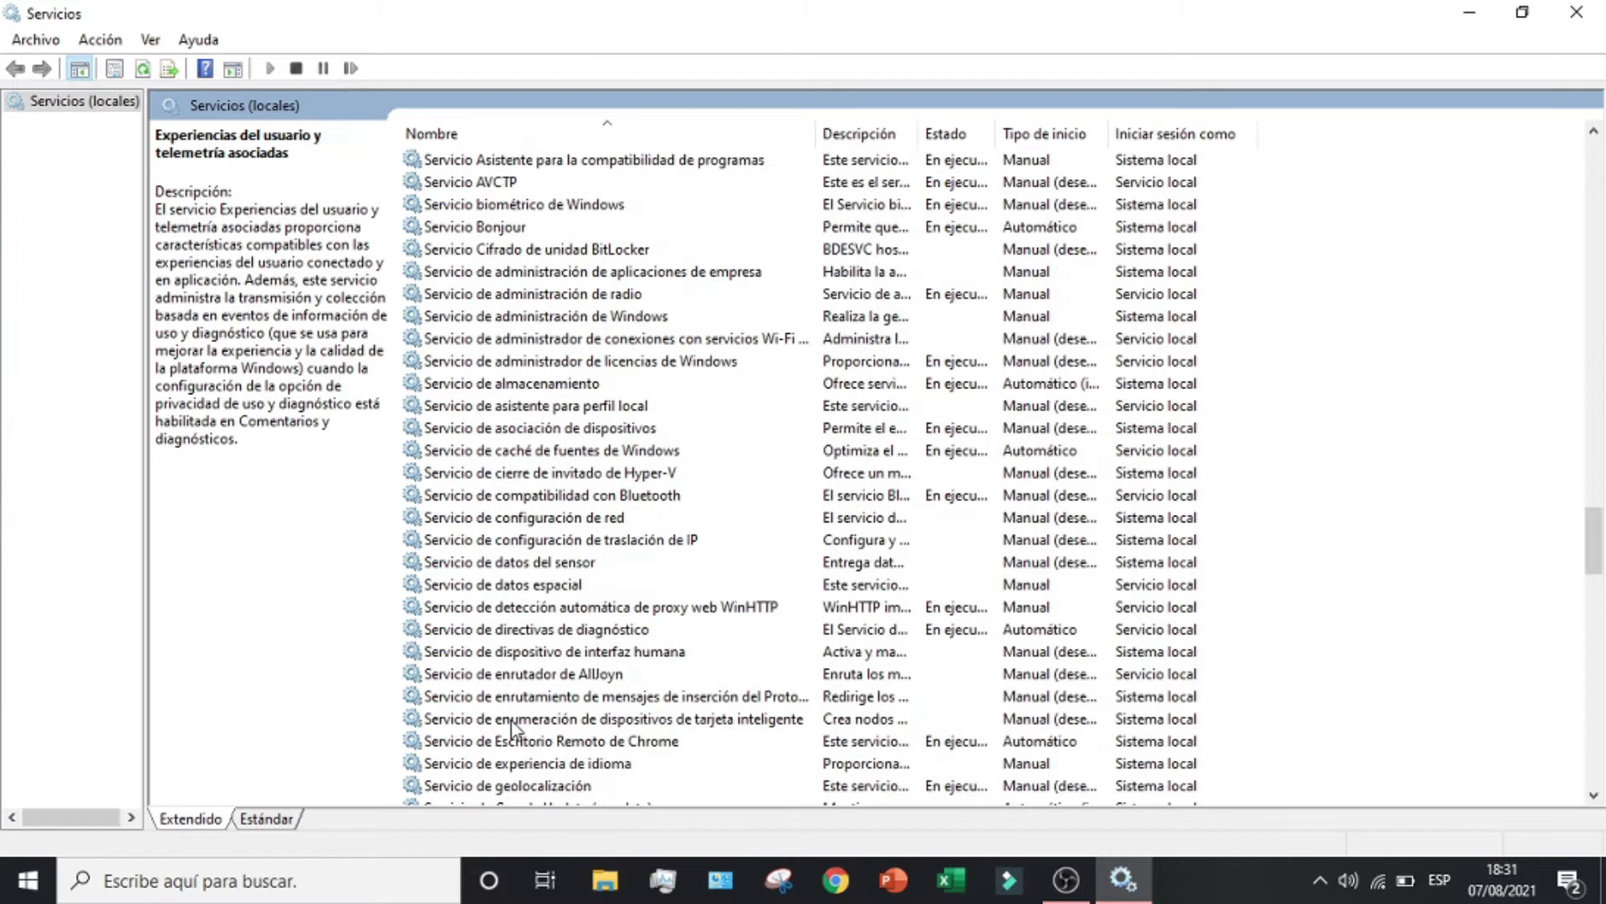
click(646, 697)
drag(816, 133, 1159, 127)
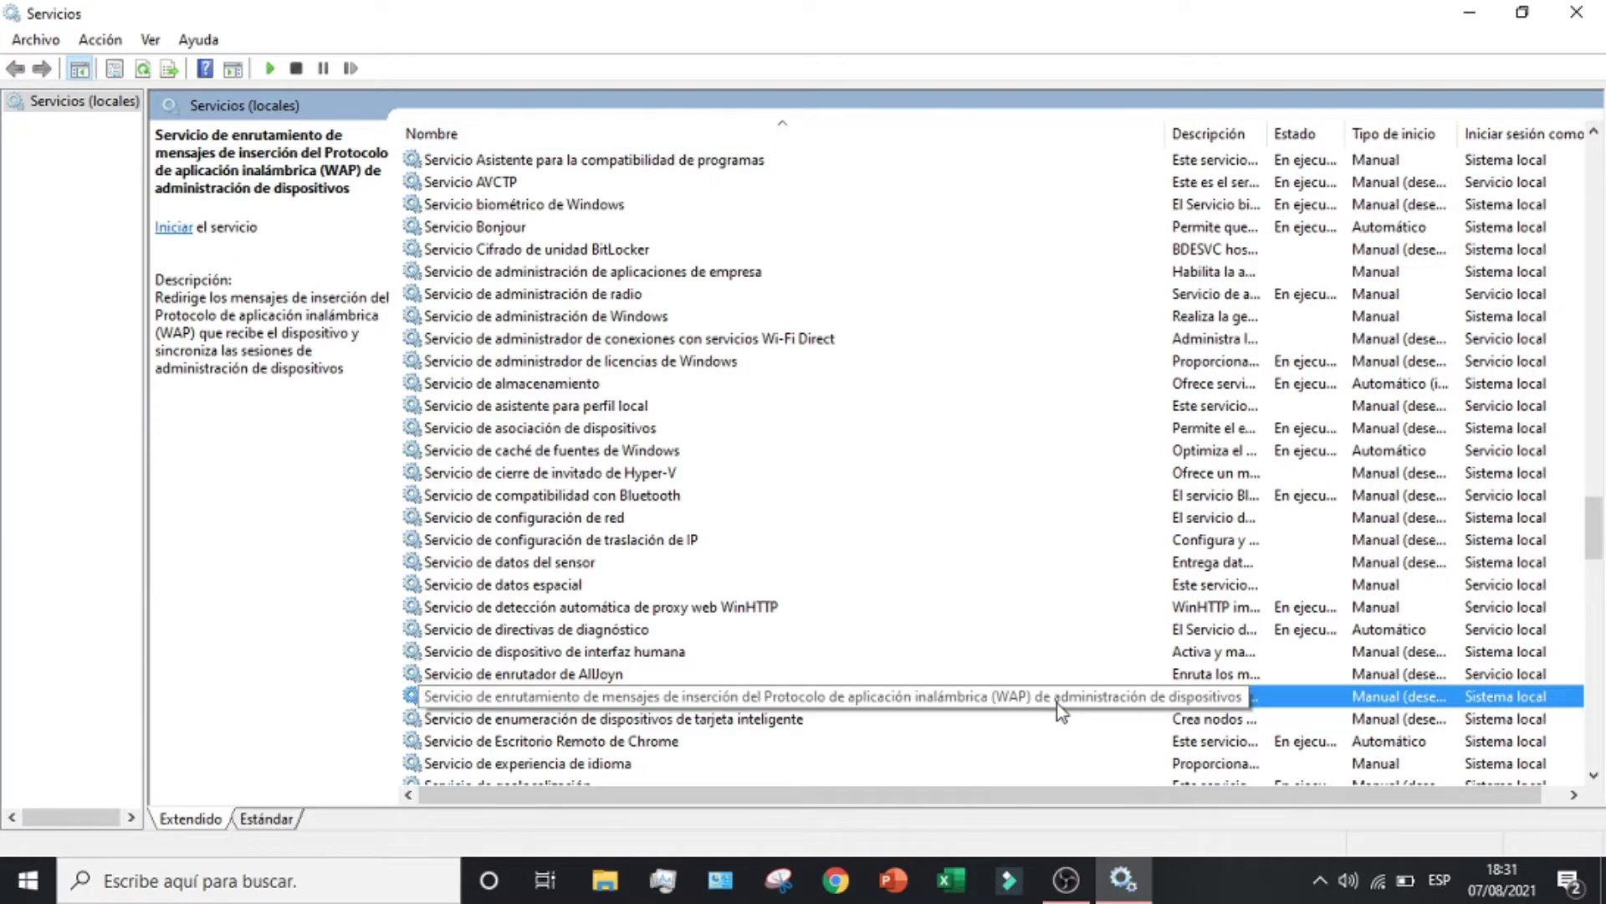
Set the startup type of the selected WAP message routing service to Deshabilitado, apply it and close the properties
right_click(945, 705)
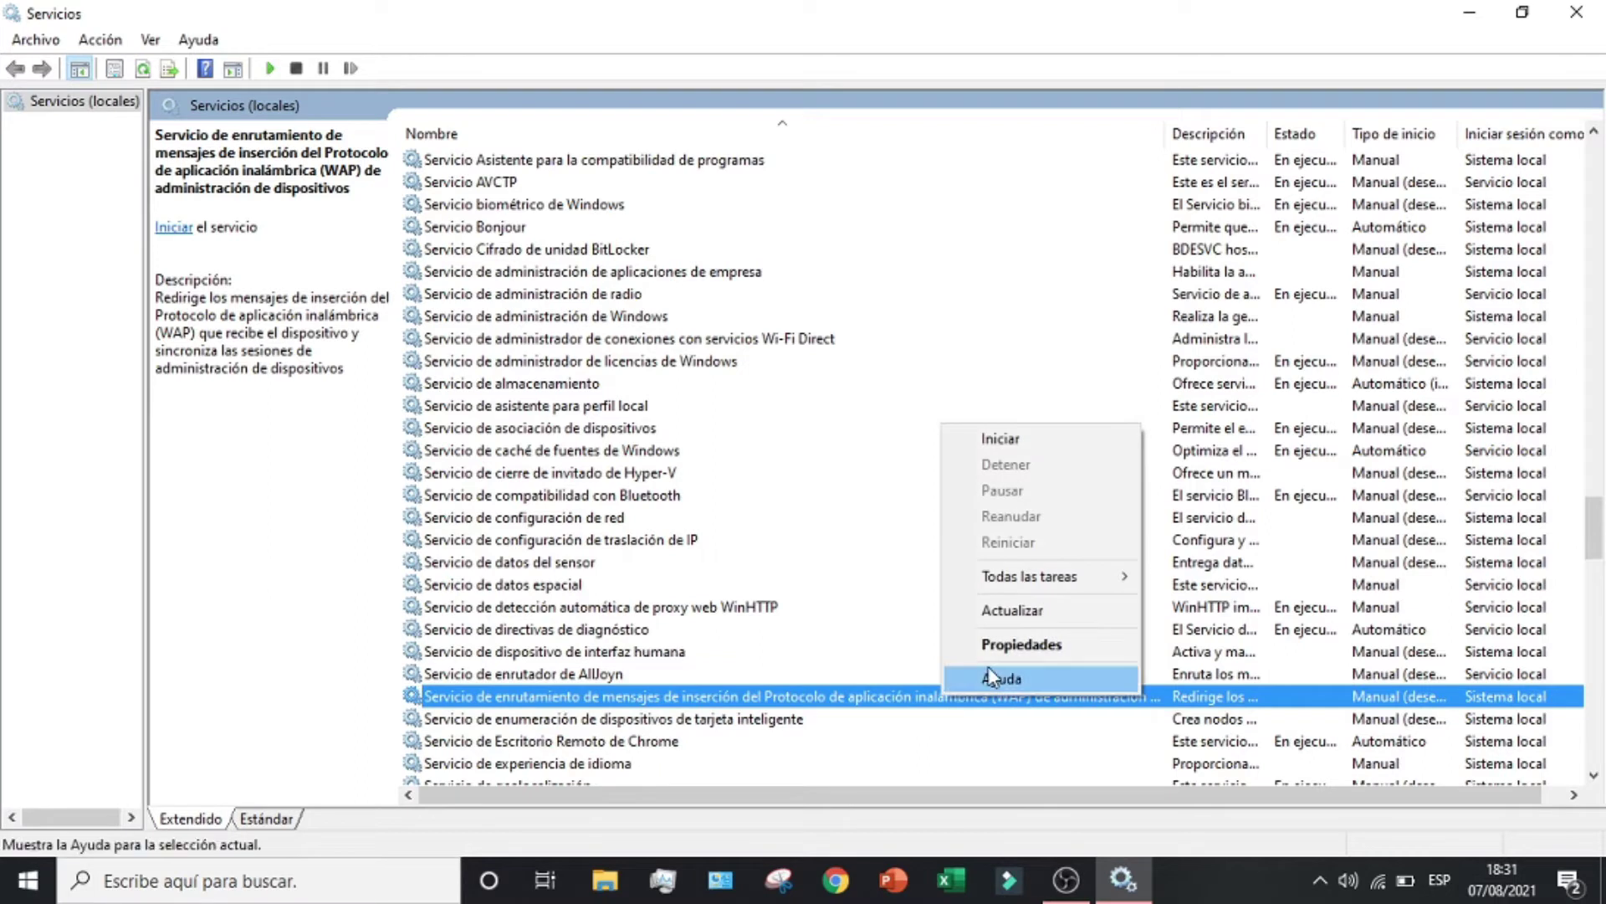
click(1021, 644)
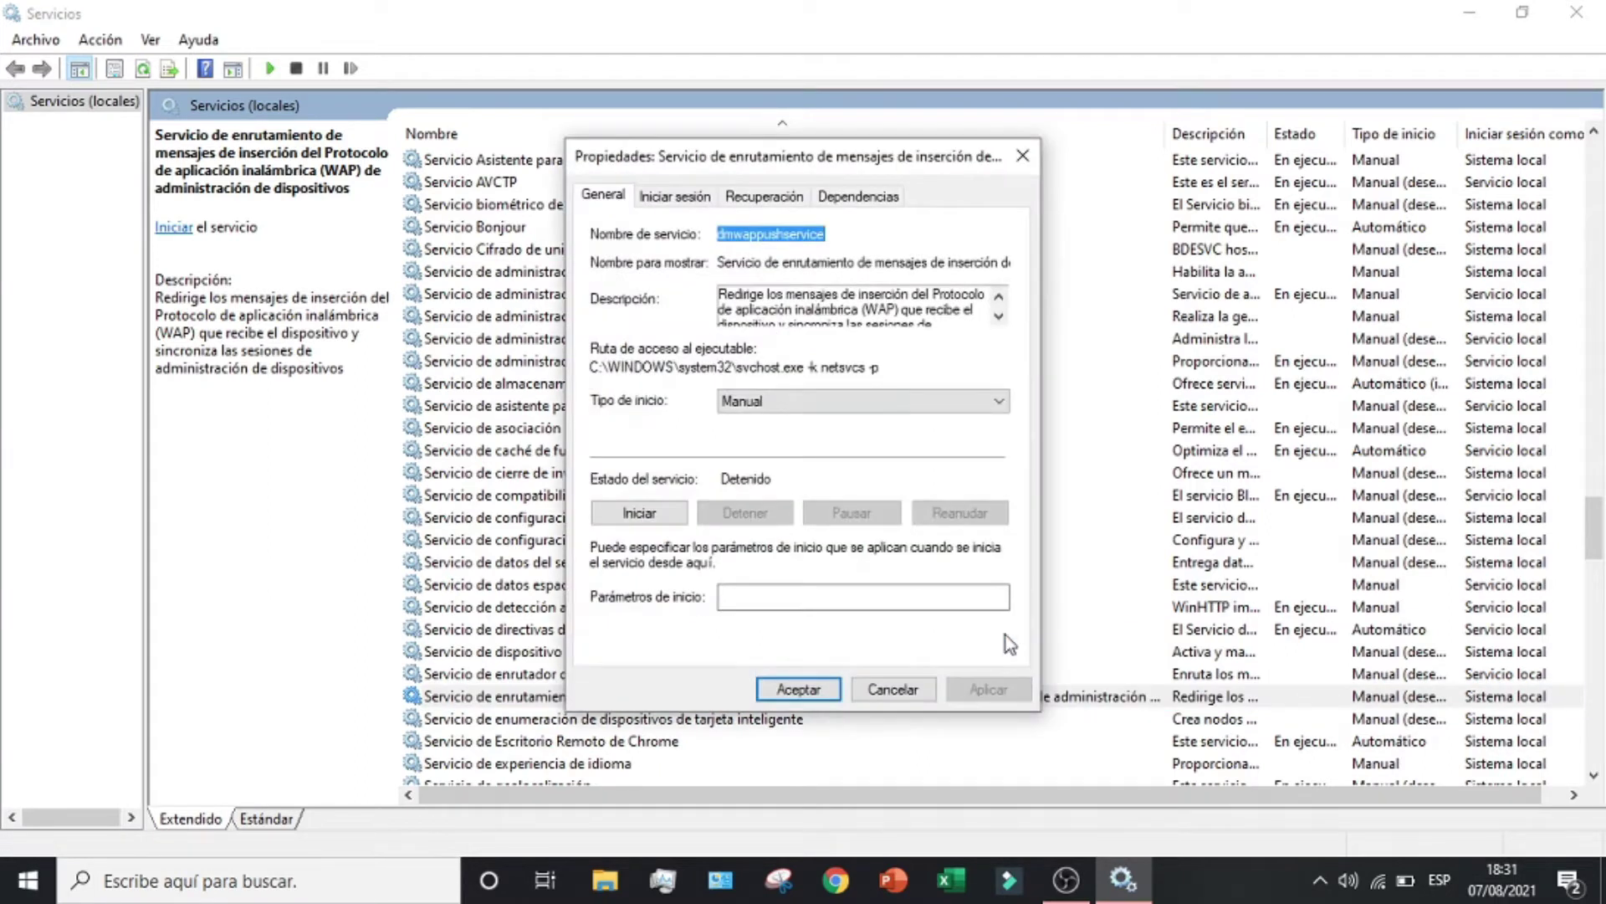
click(812, 414)
click(792, 458)
key(Down)
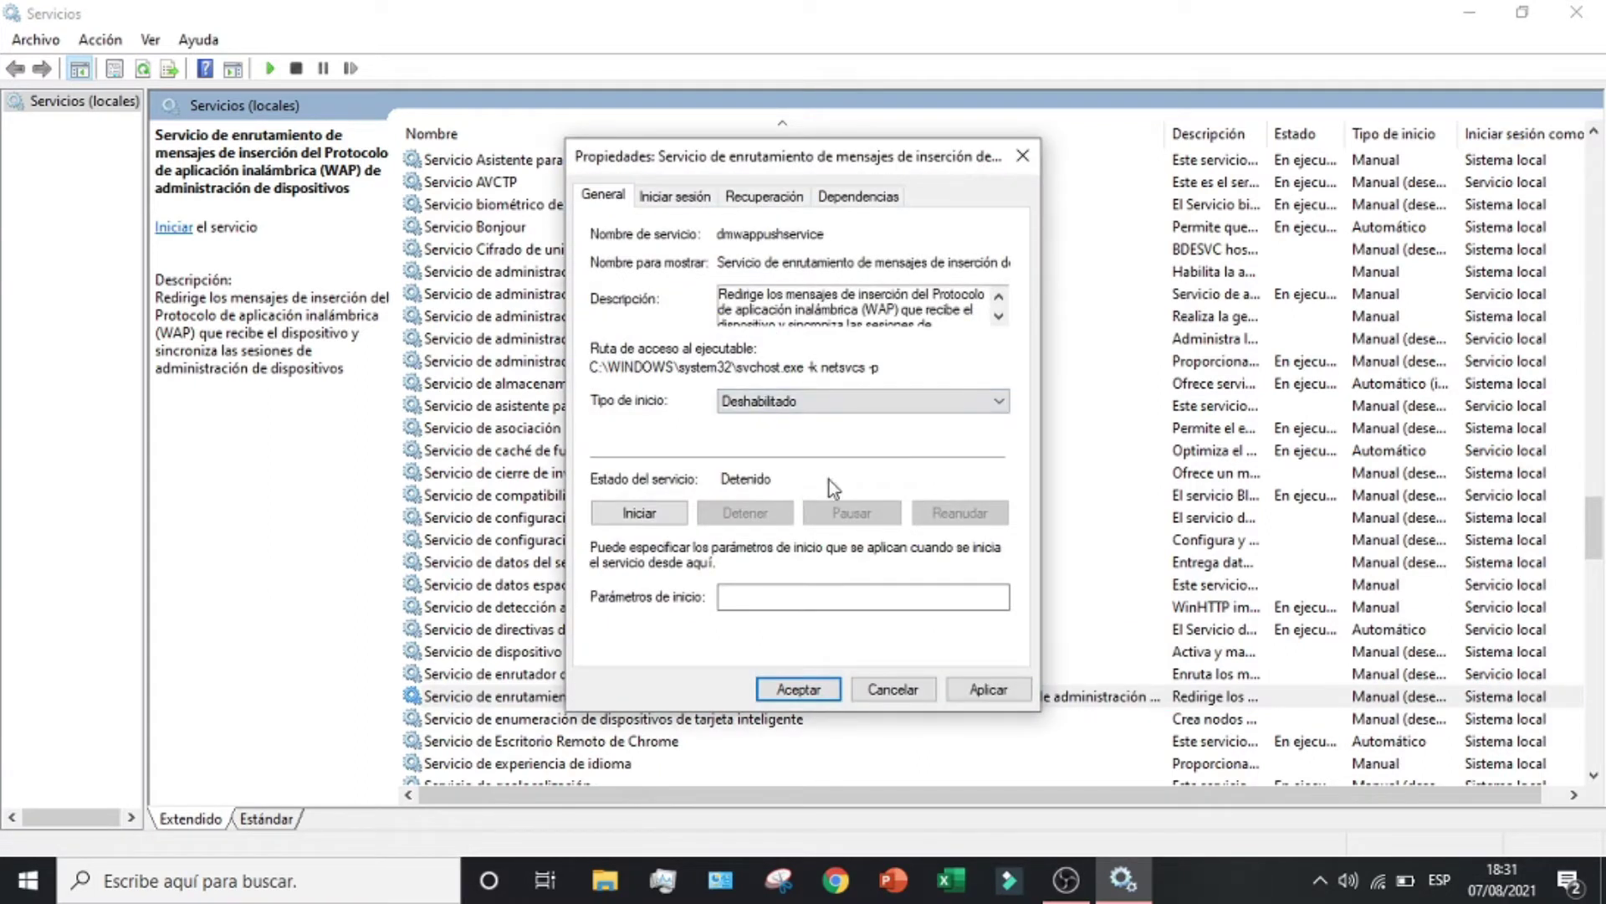
click(993, 690)
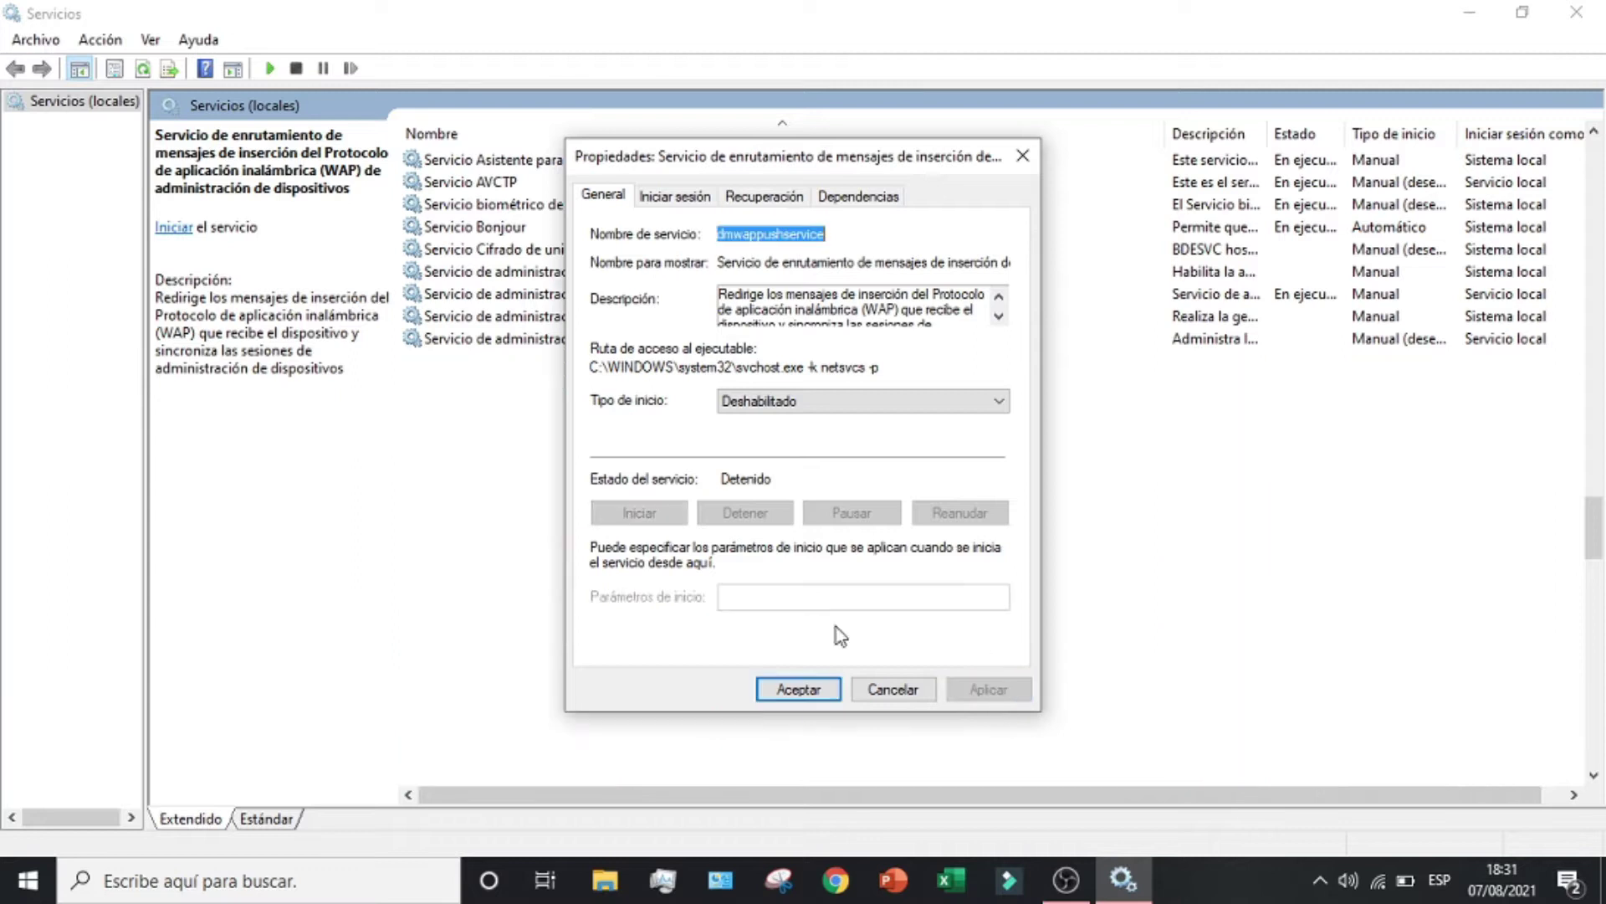
click(811, 693)
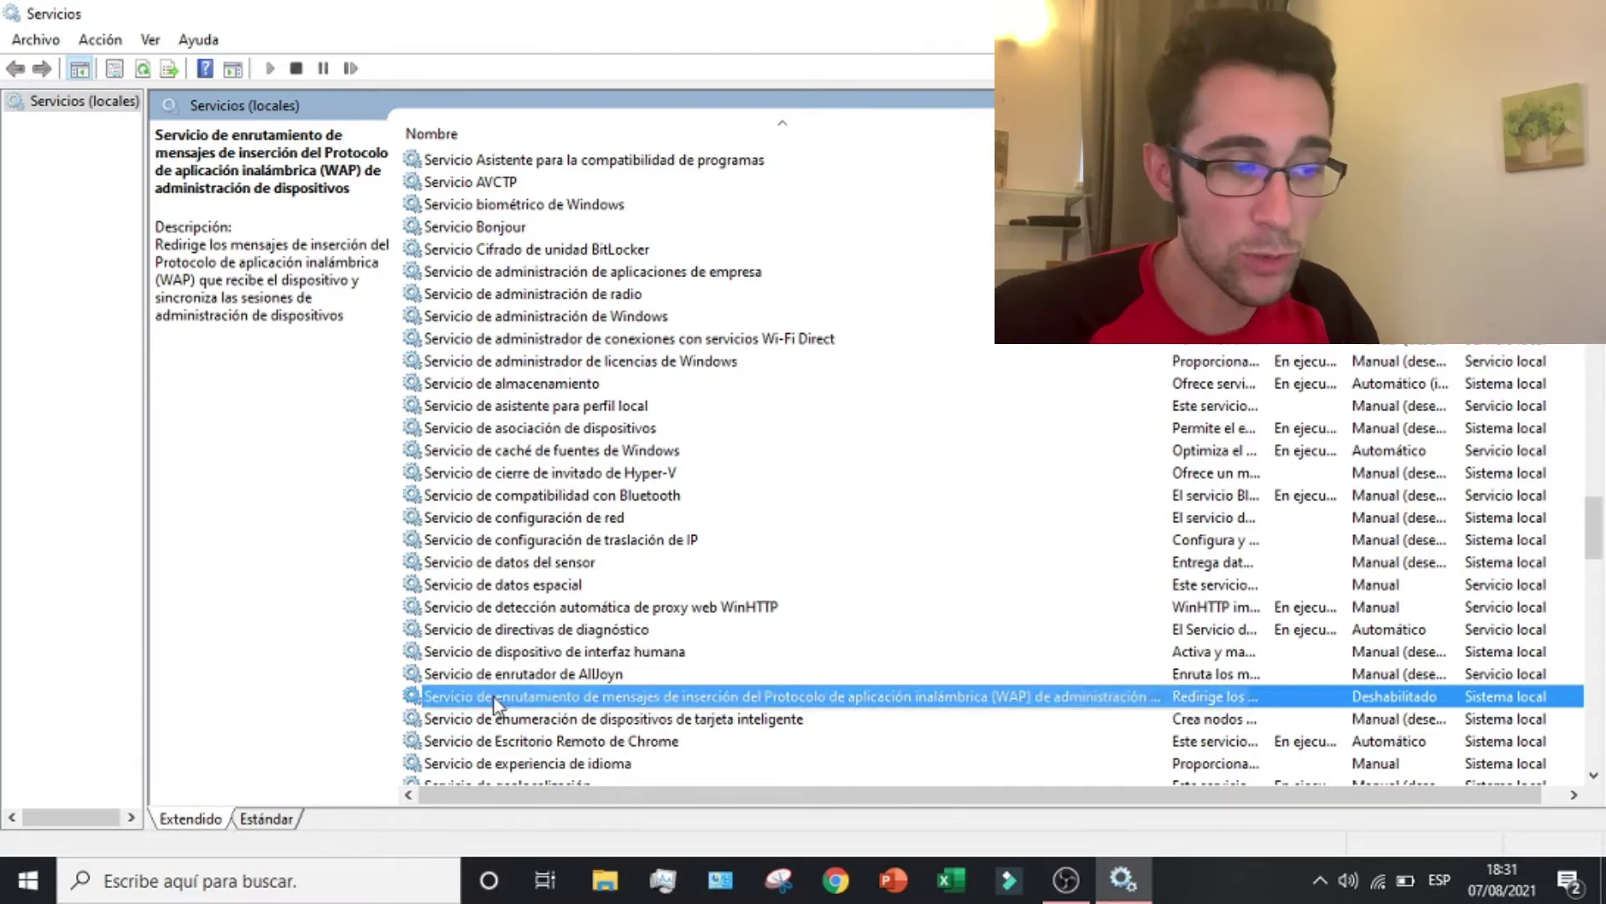
Reopen the WAP message routing service's properties and move the dialog aside to examine its service name
right_click(519, 696)
click(560, 650)
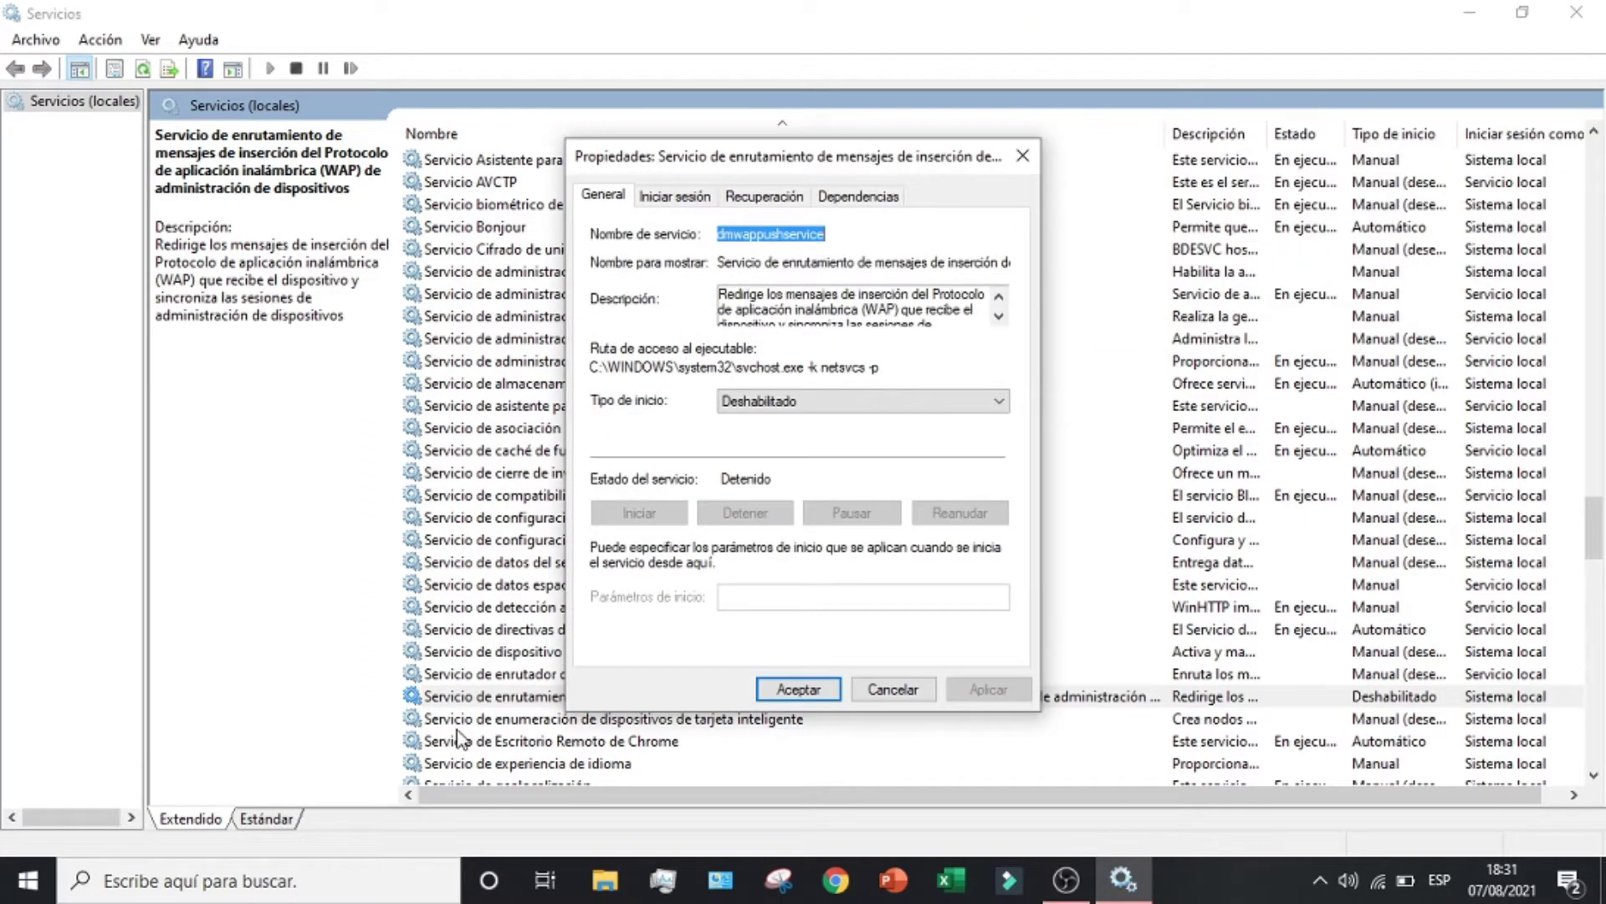
drag(853, 156, 979, 252)
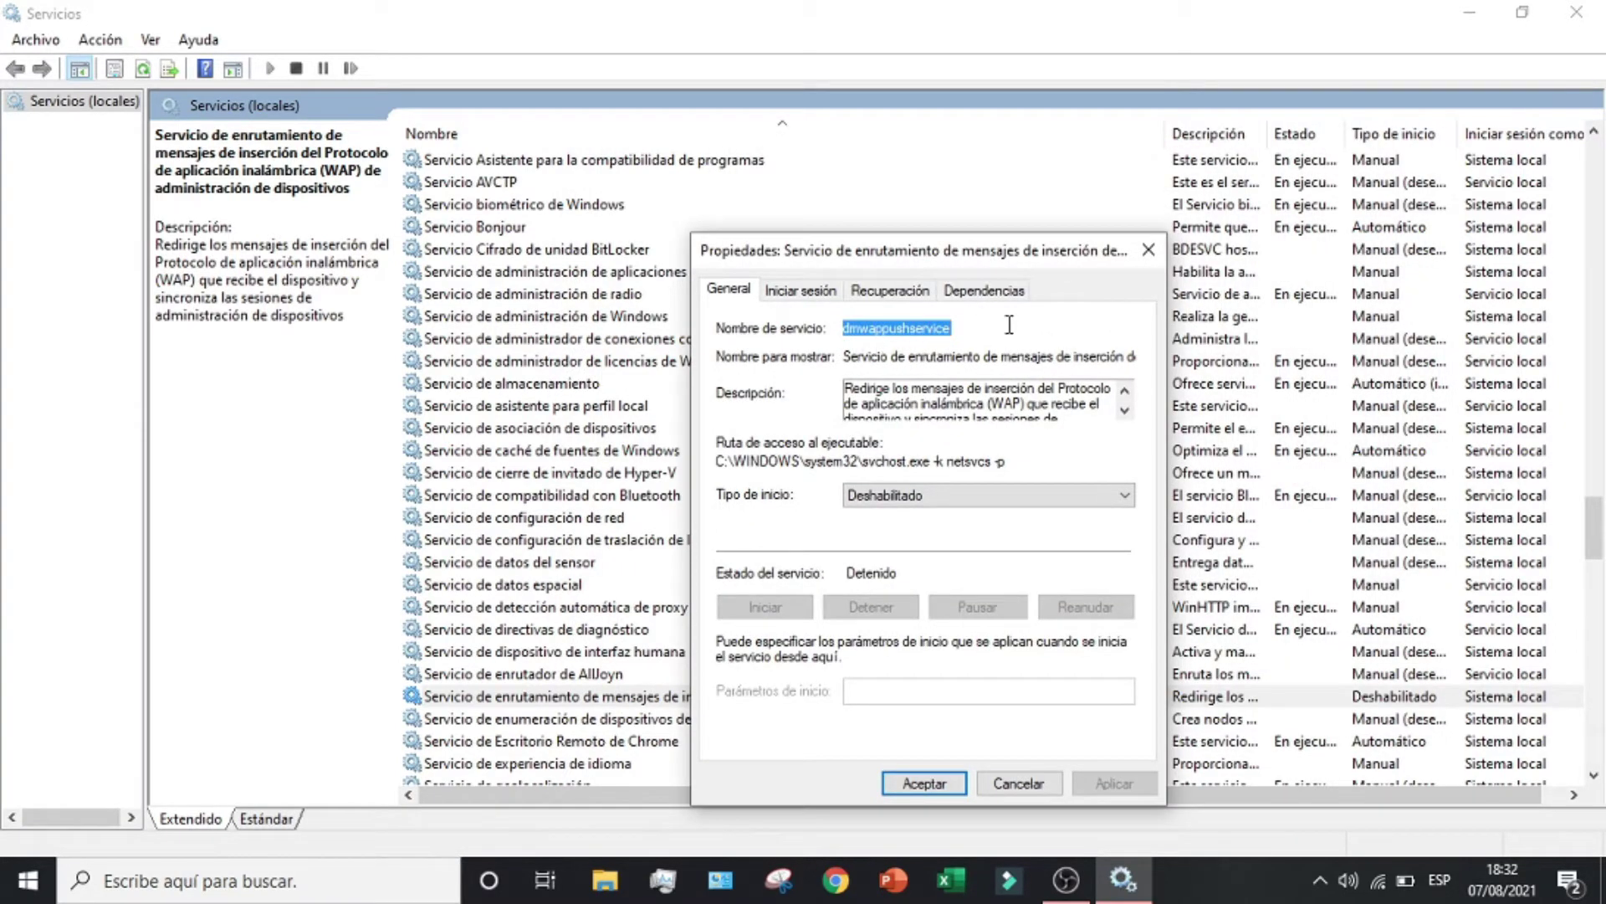
click(929, 328)
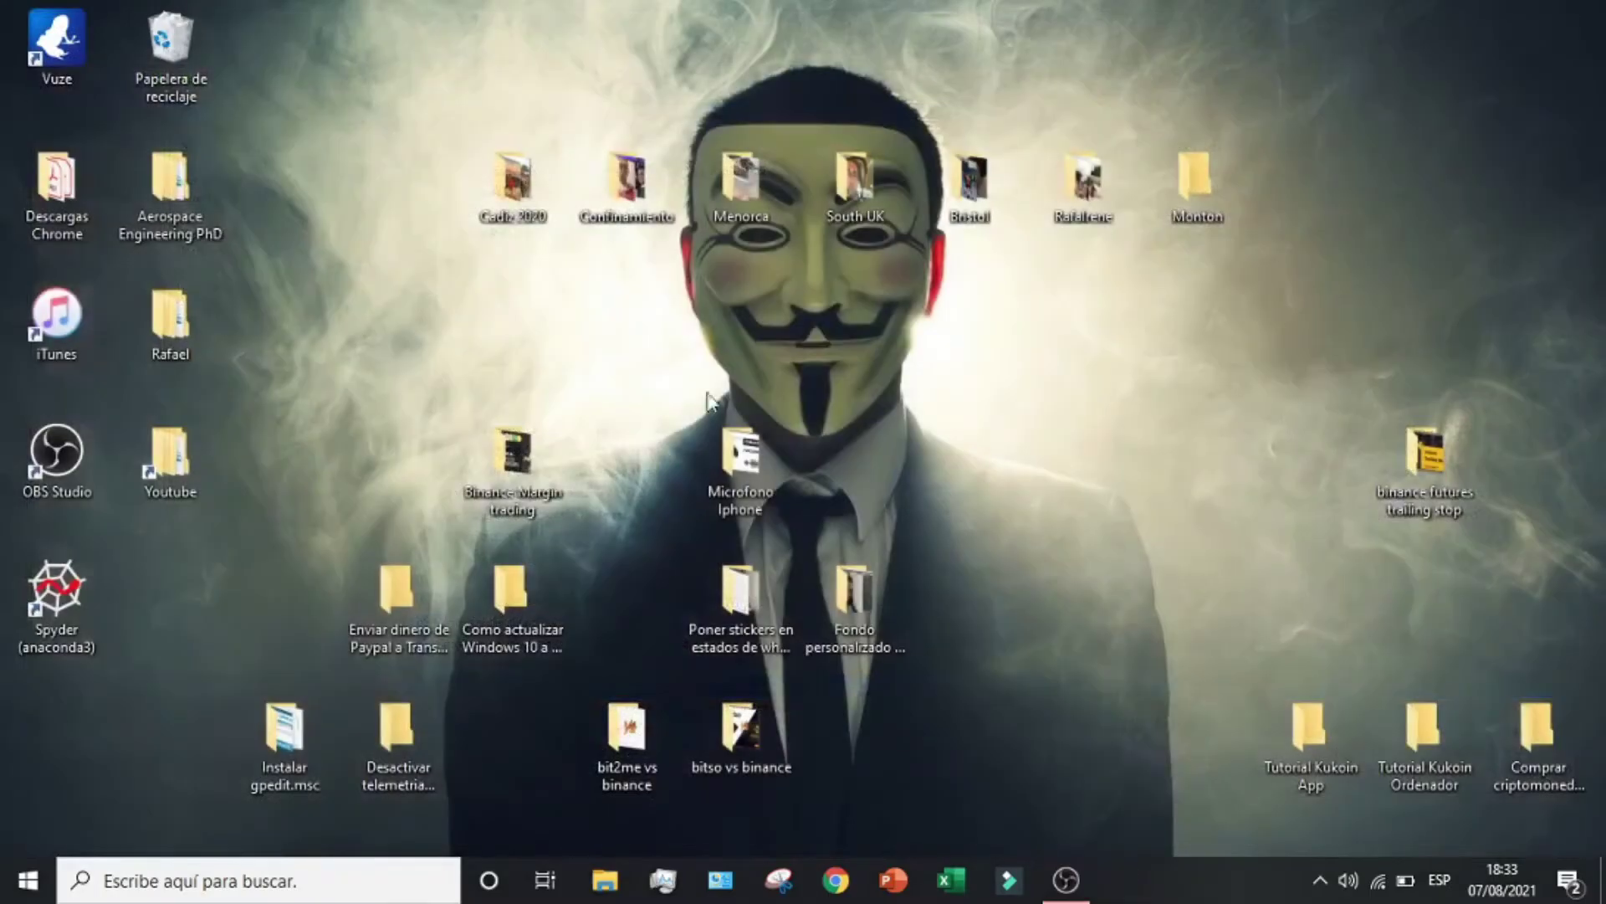
Search Windows for "editor" and launch Editor del Registro
click(28, 880)
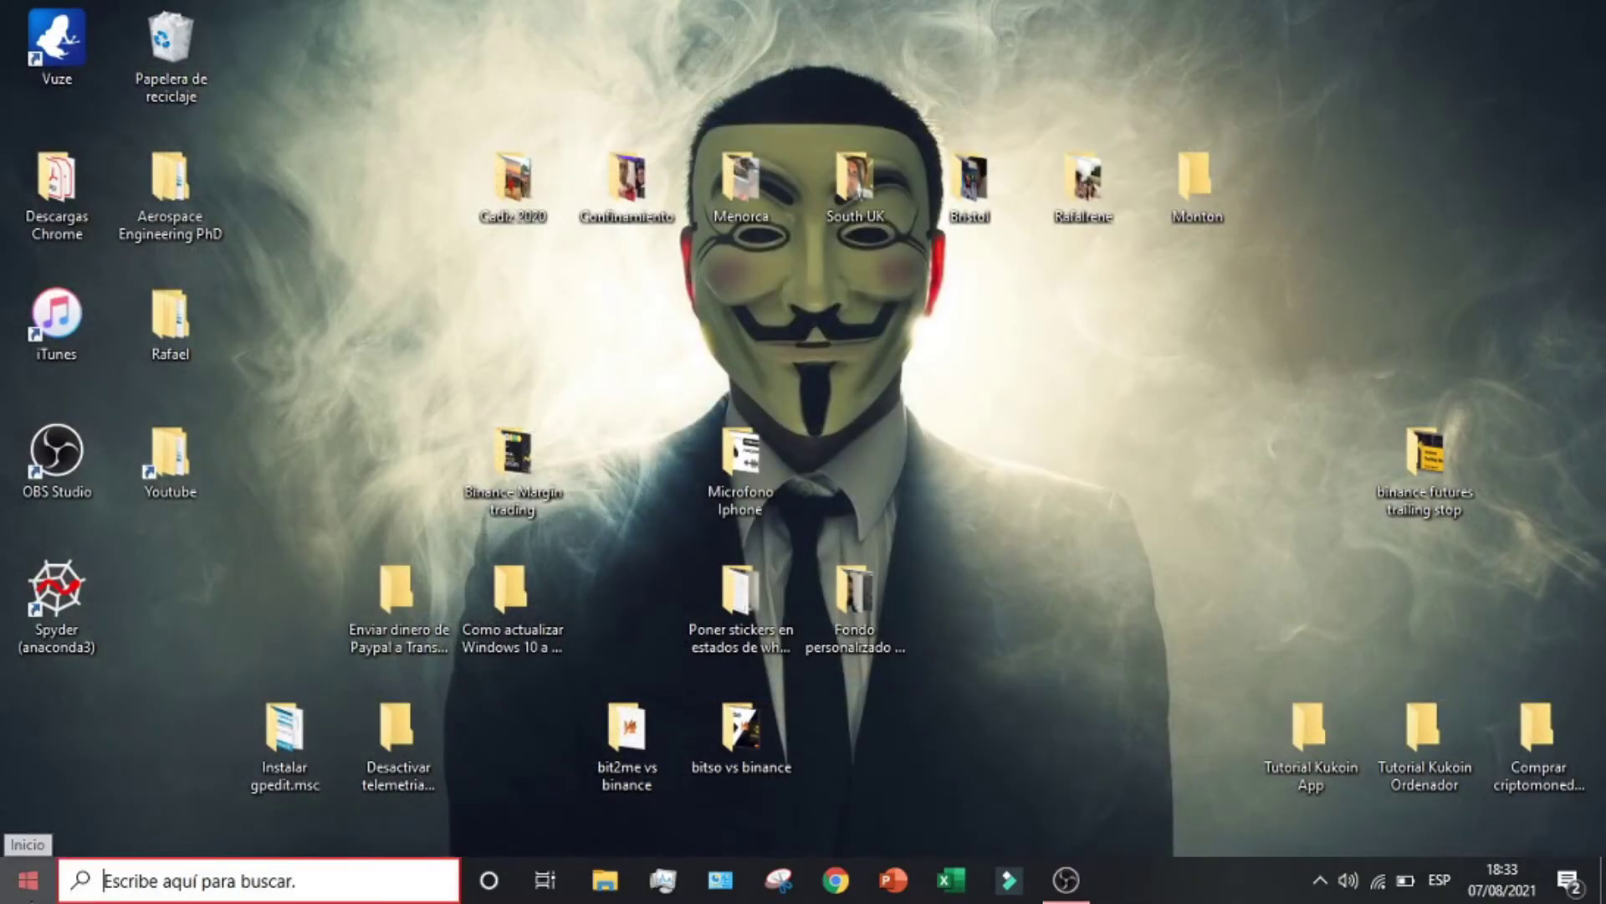
click(152, 889)
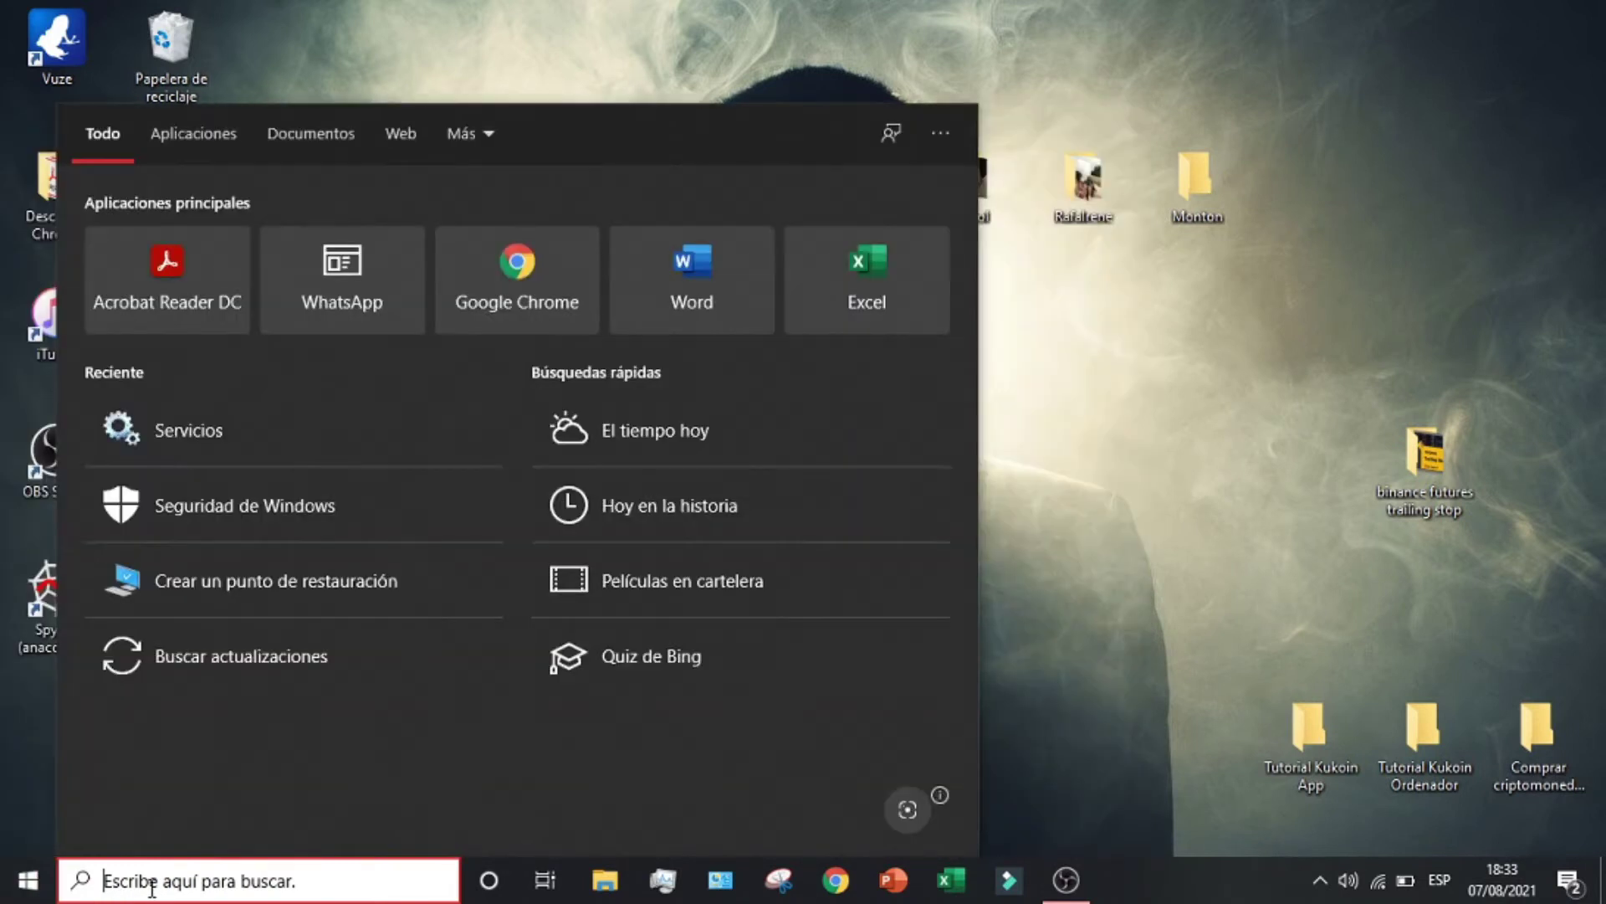
text(editor)
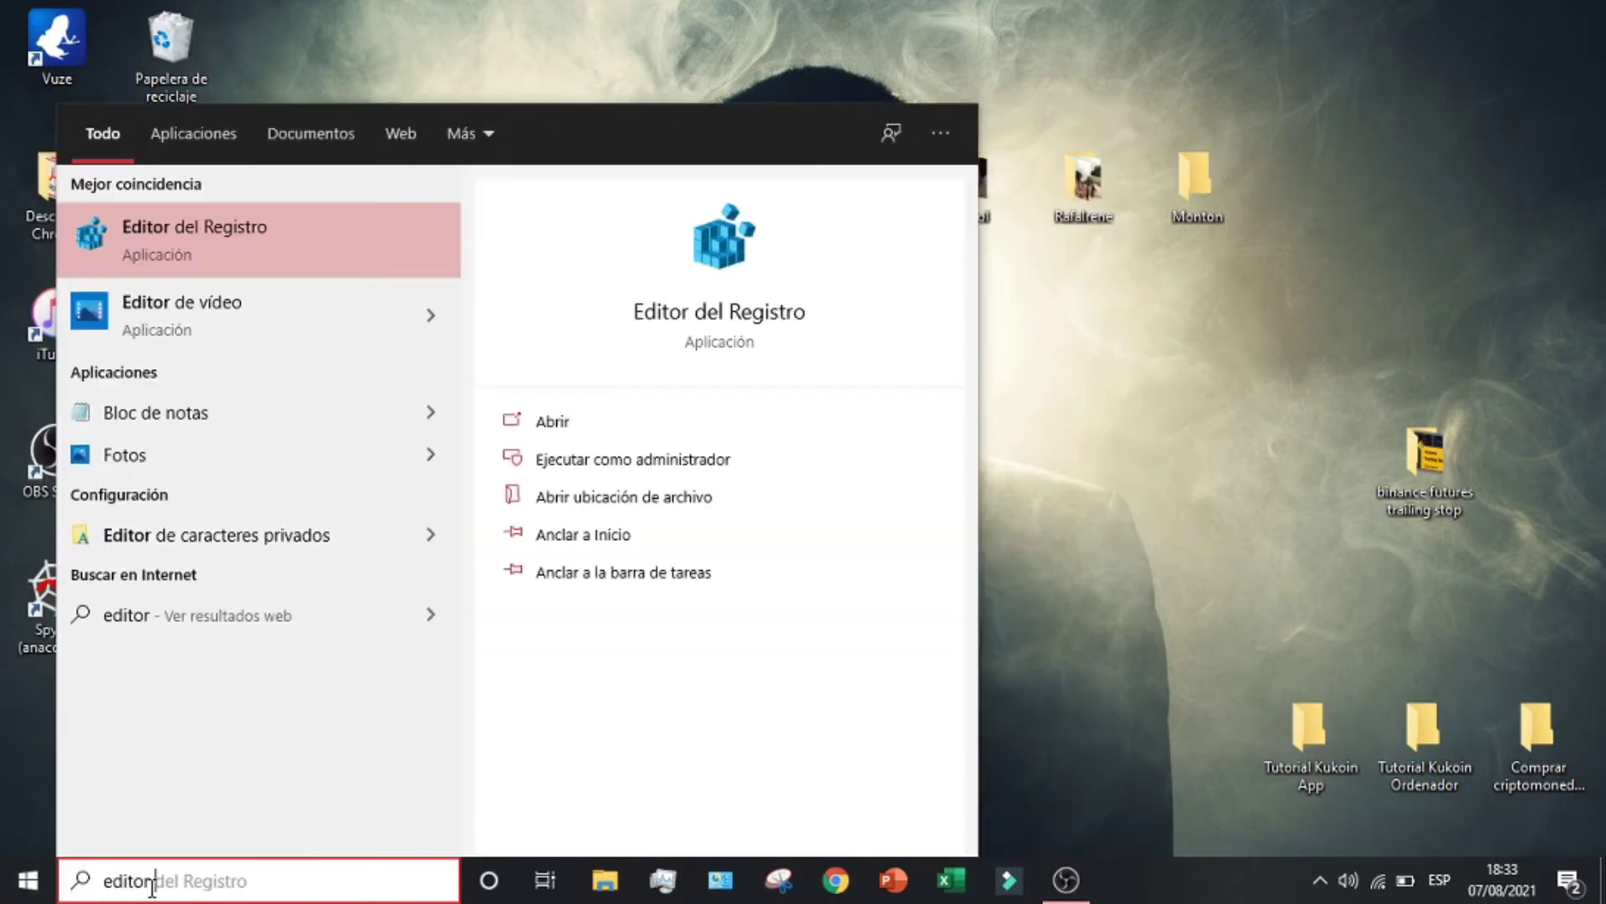
key(BackSpace)
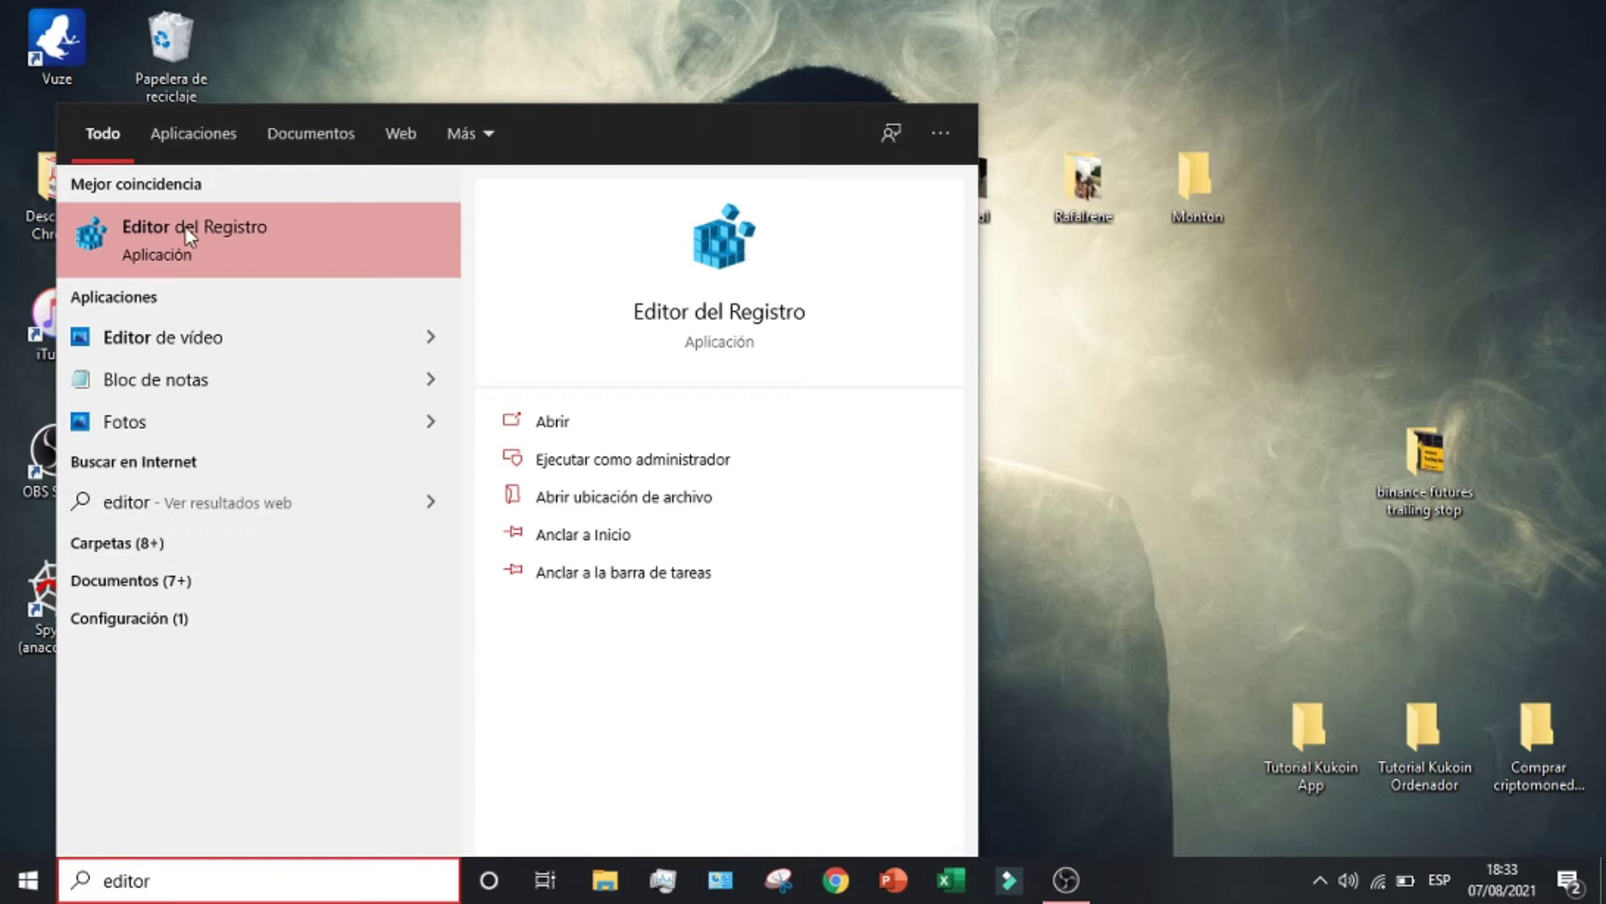
right_click(211, 228)
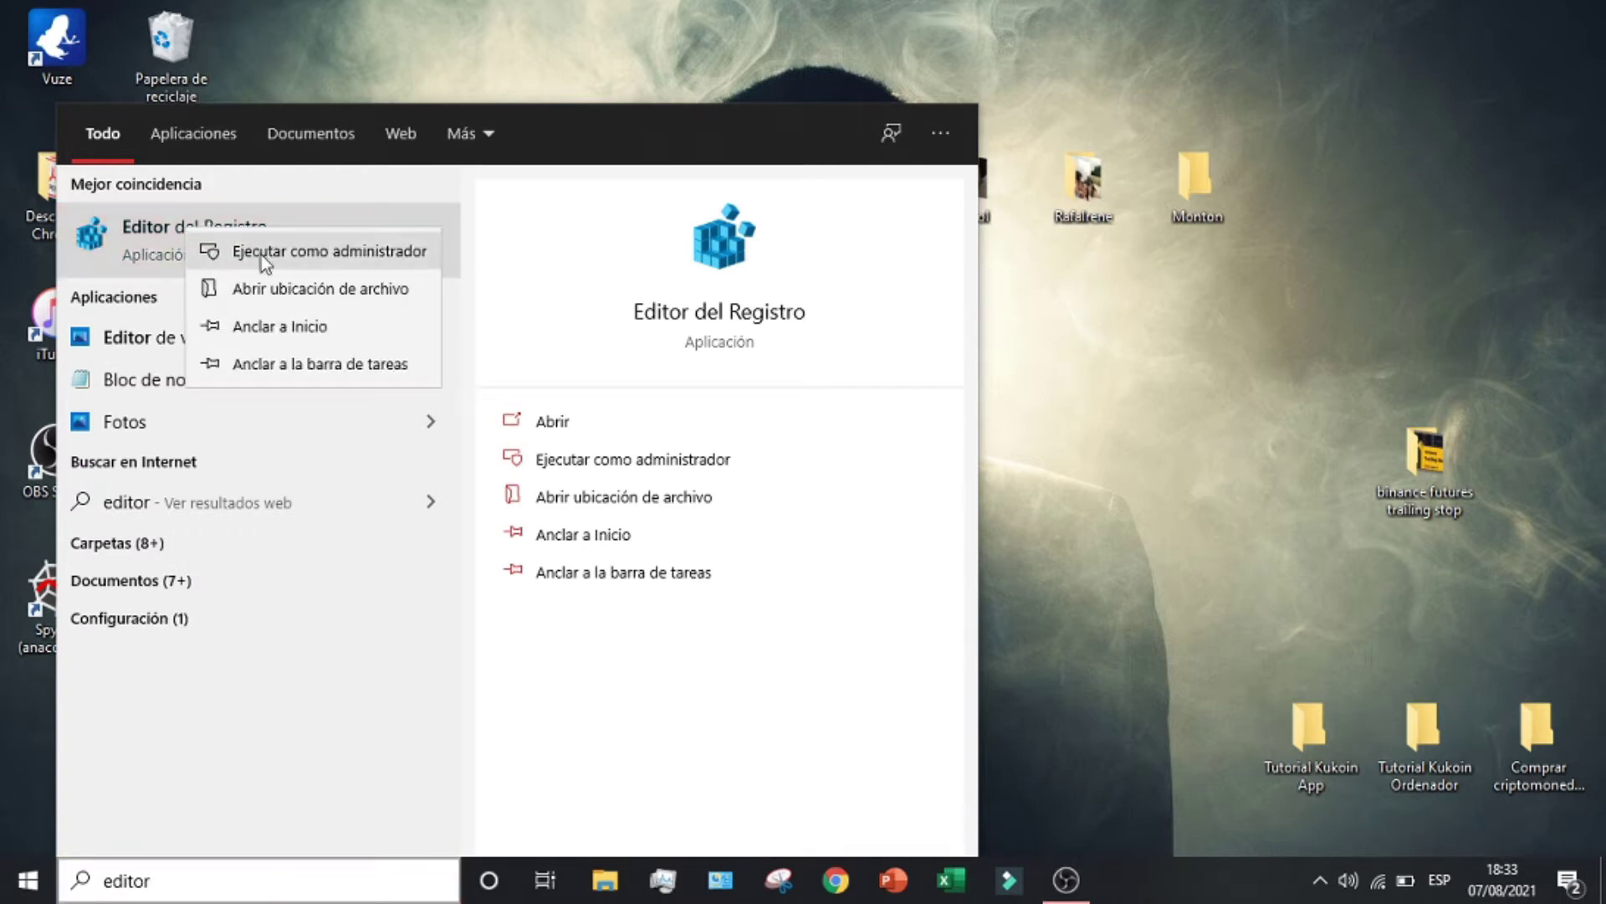
key(Escape)
key(Return)
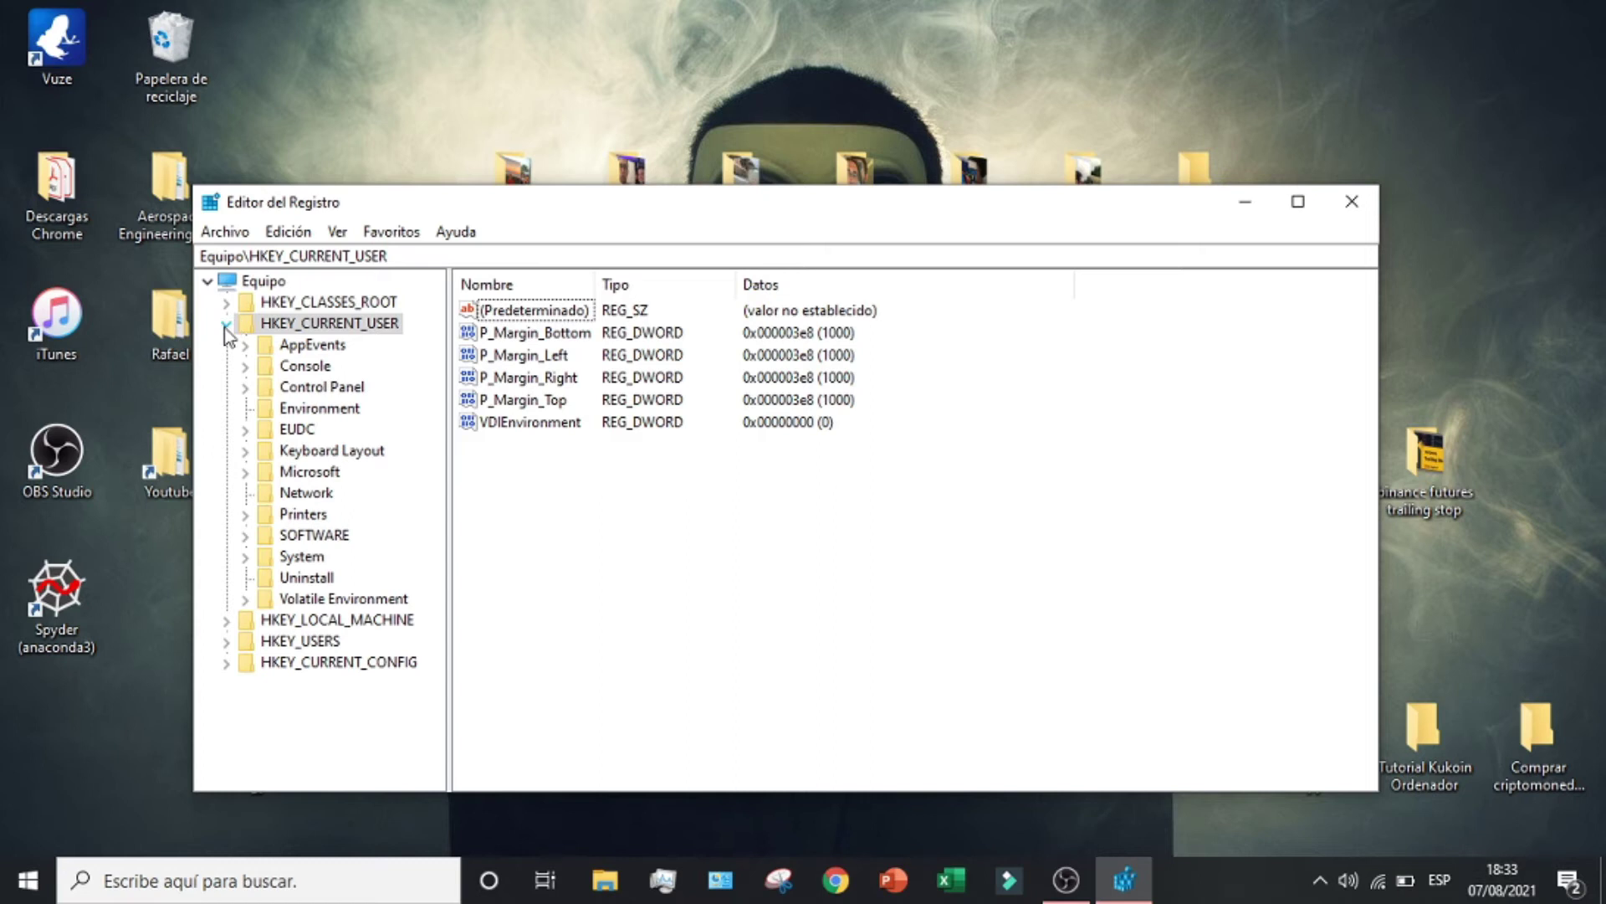
Collapse HKEY_CURRENT_USER and go to the key HKEY_LOCAL_MACHINE\SOFTWARE\Policies\Microsoft\Windows\DataCollection
click(224, 328)
click(226, 345)
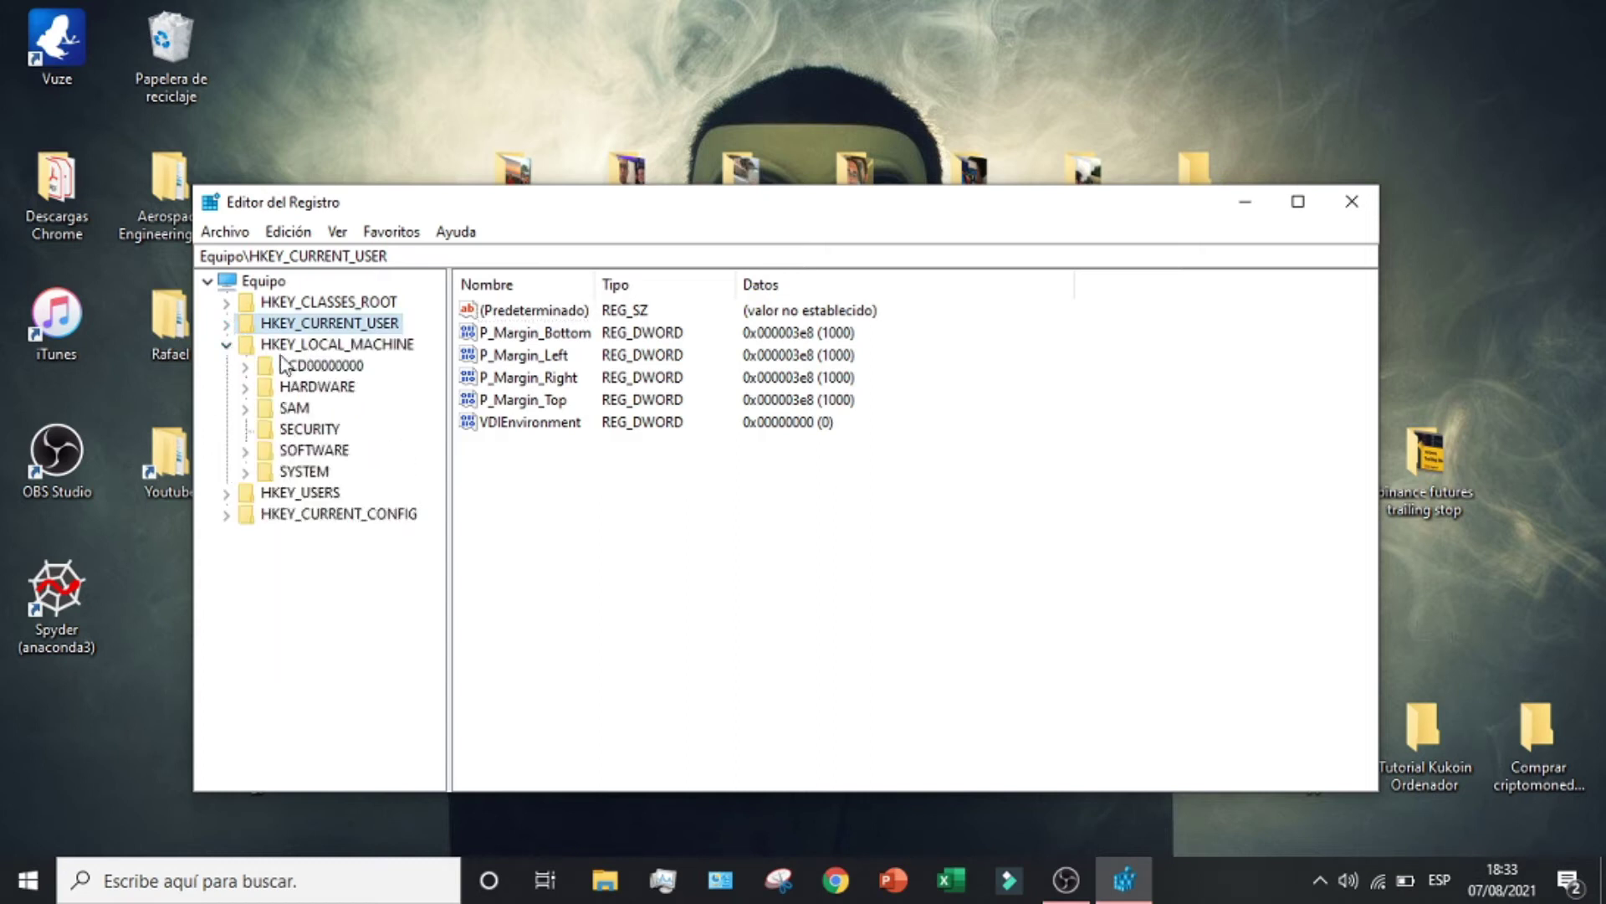
click(247, 451)
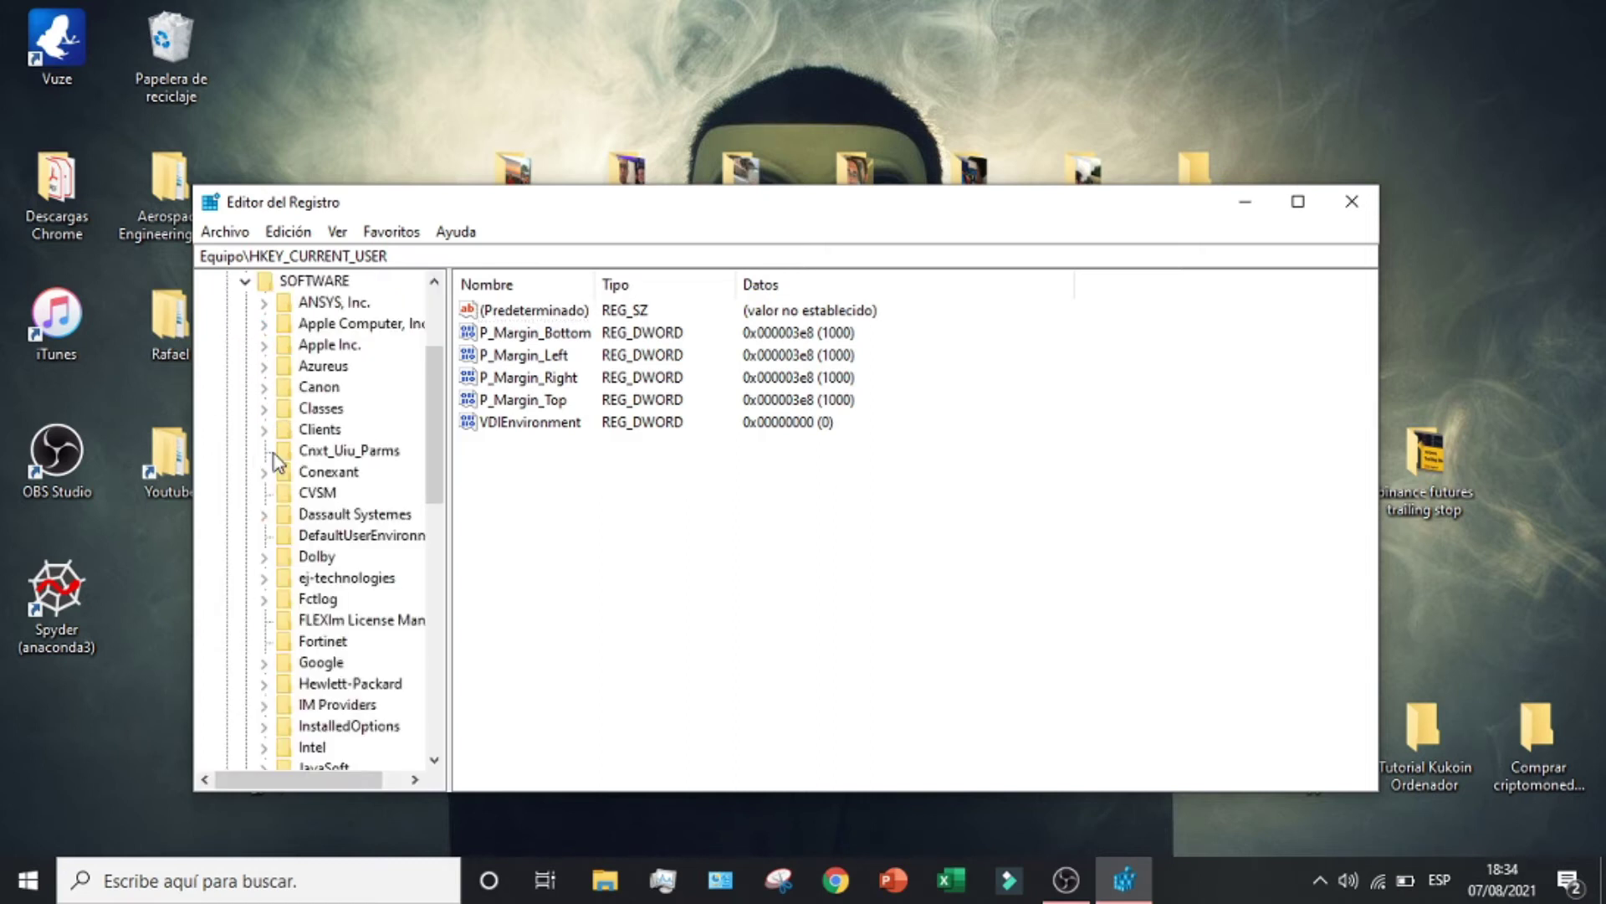
scroll(332, 494, down, 7)
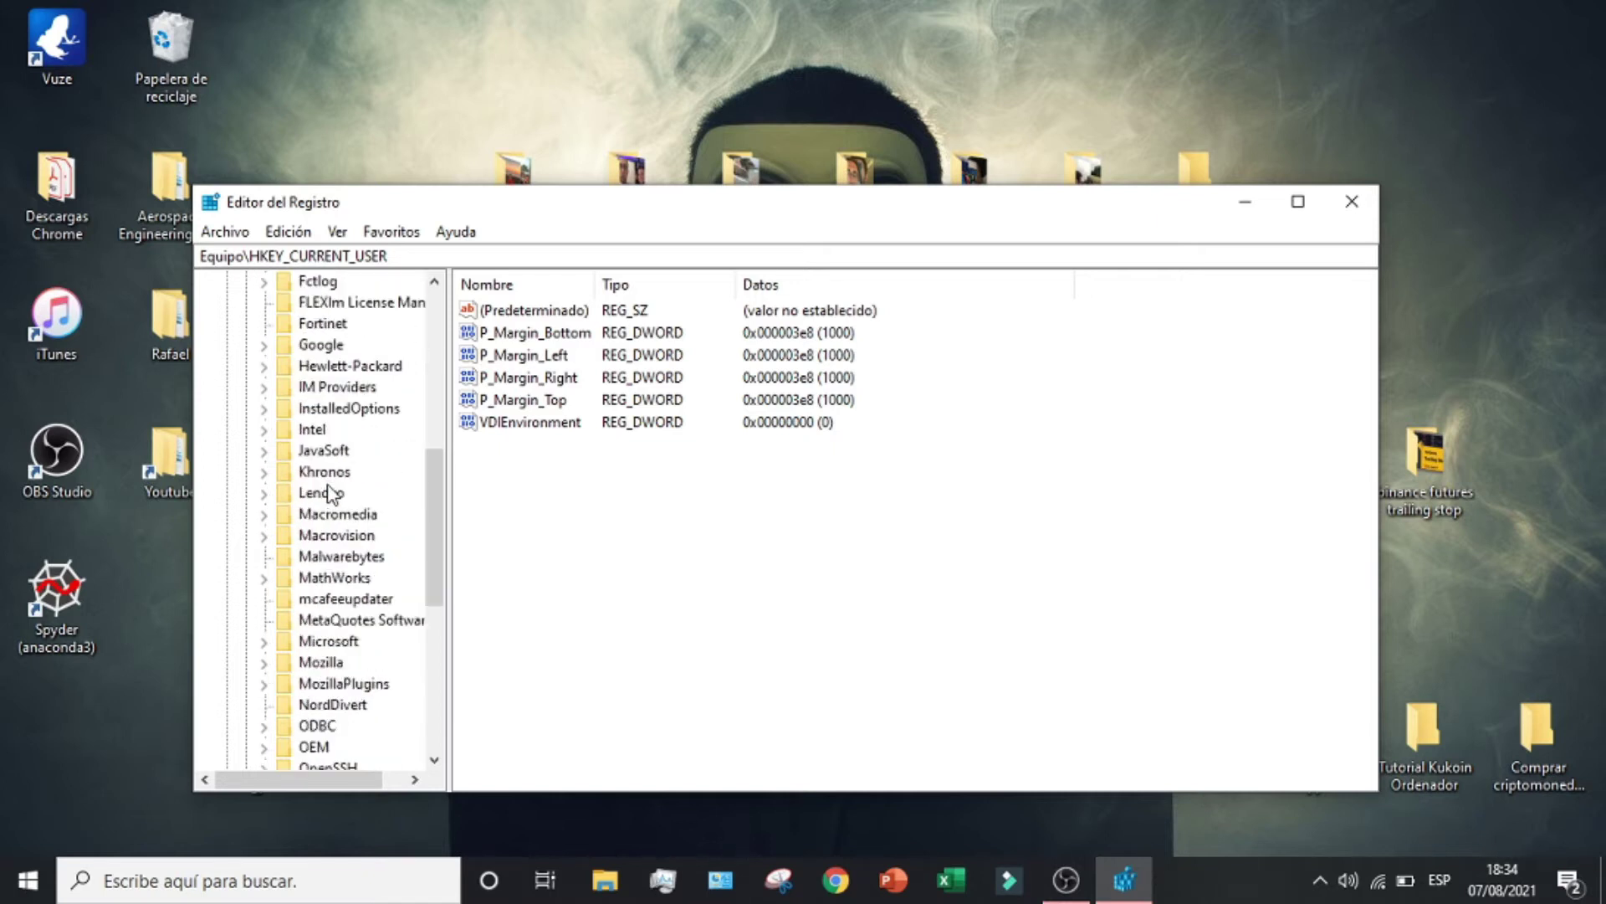
click(265, 707)
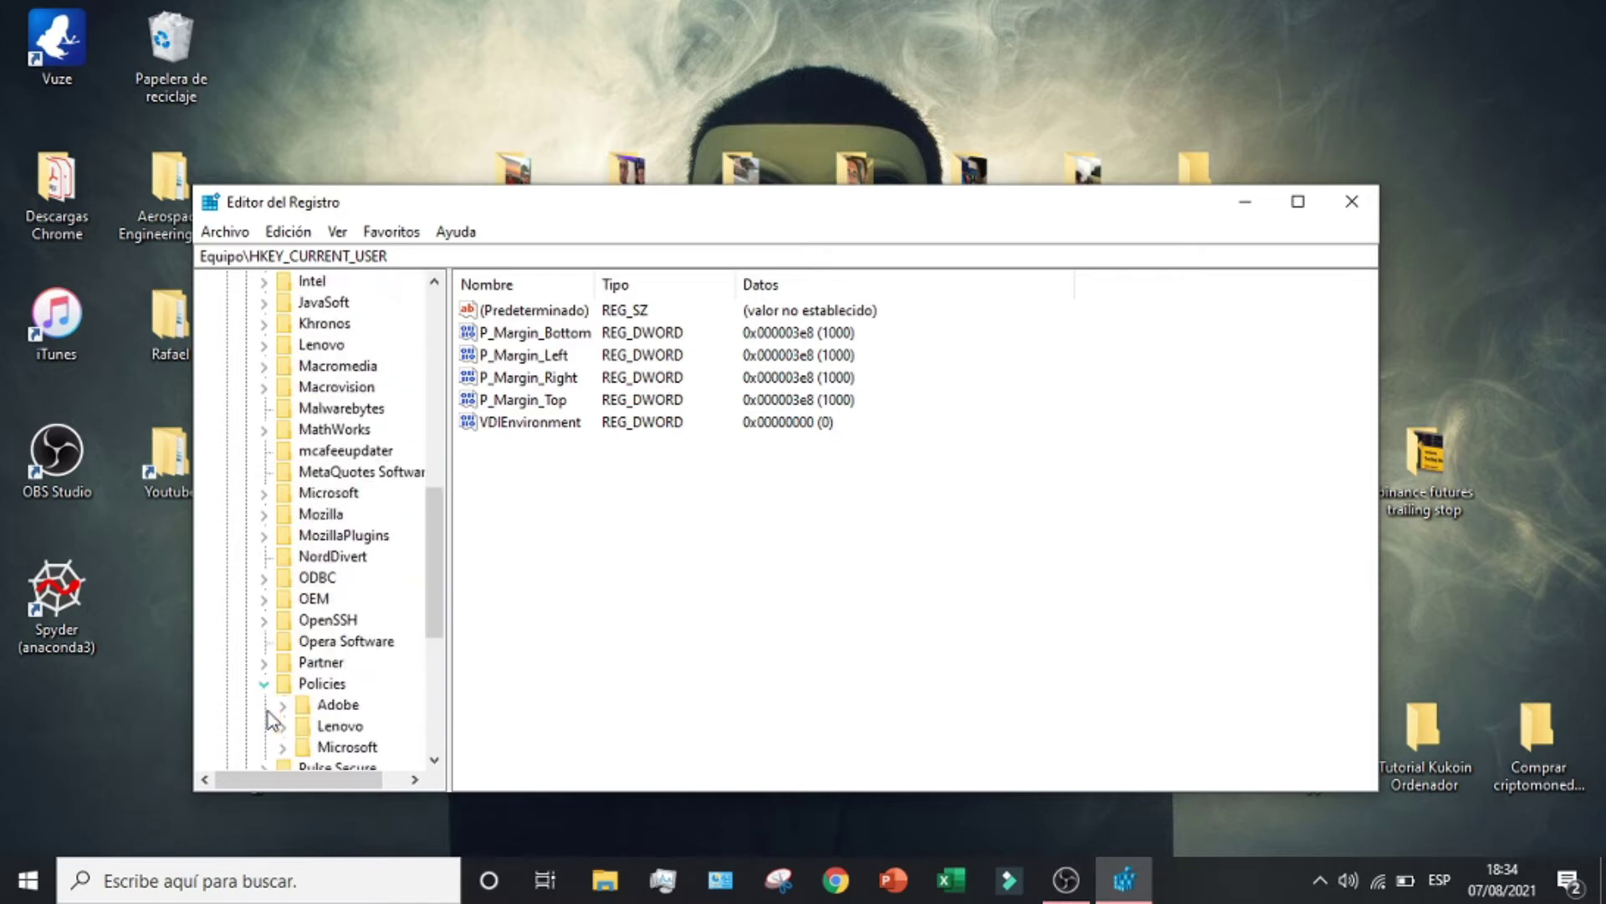
click(282, 681)
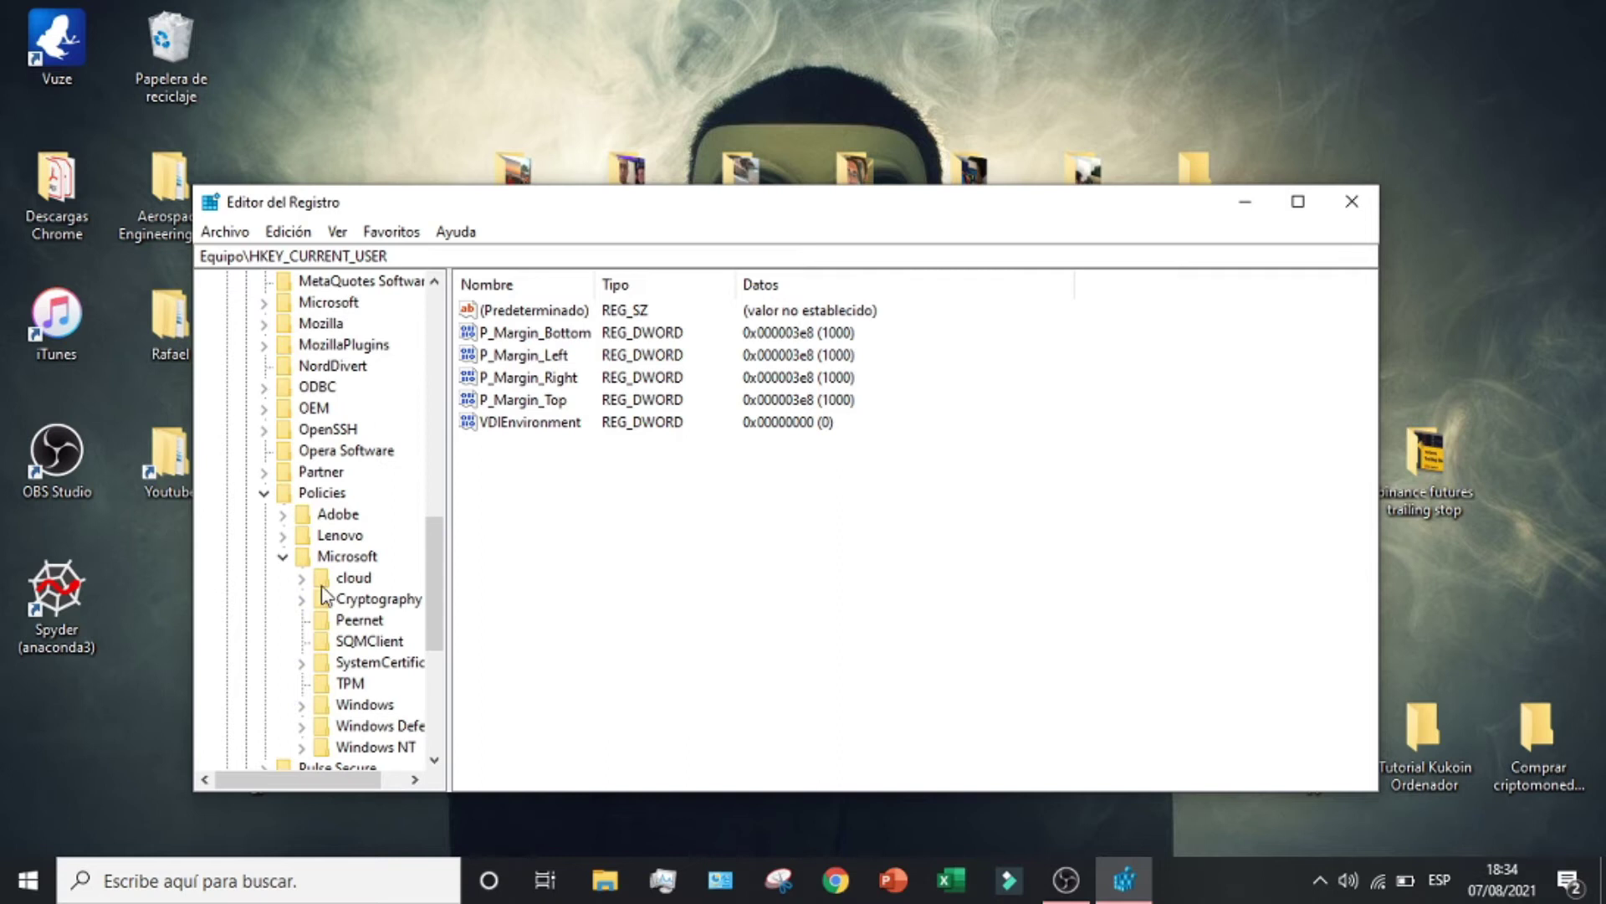
click(302, 707)
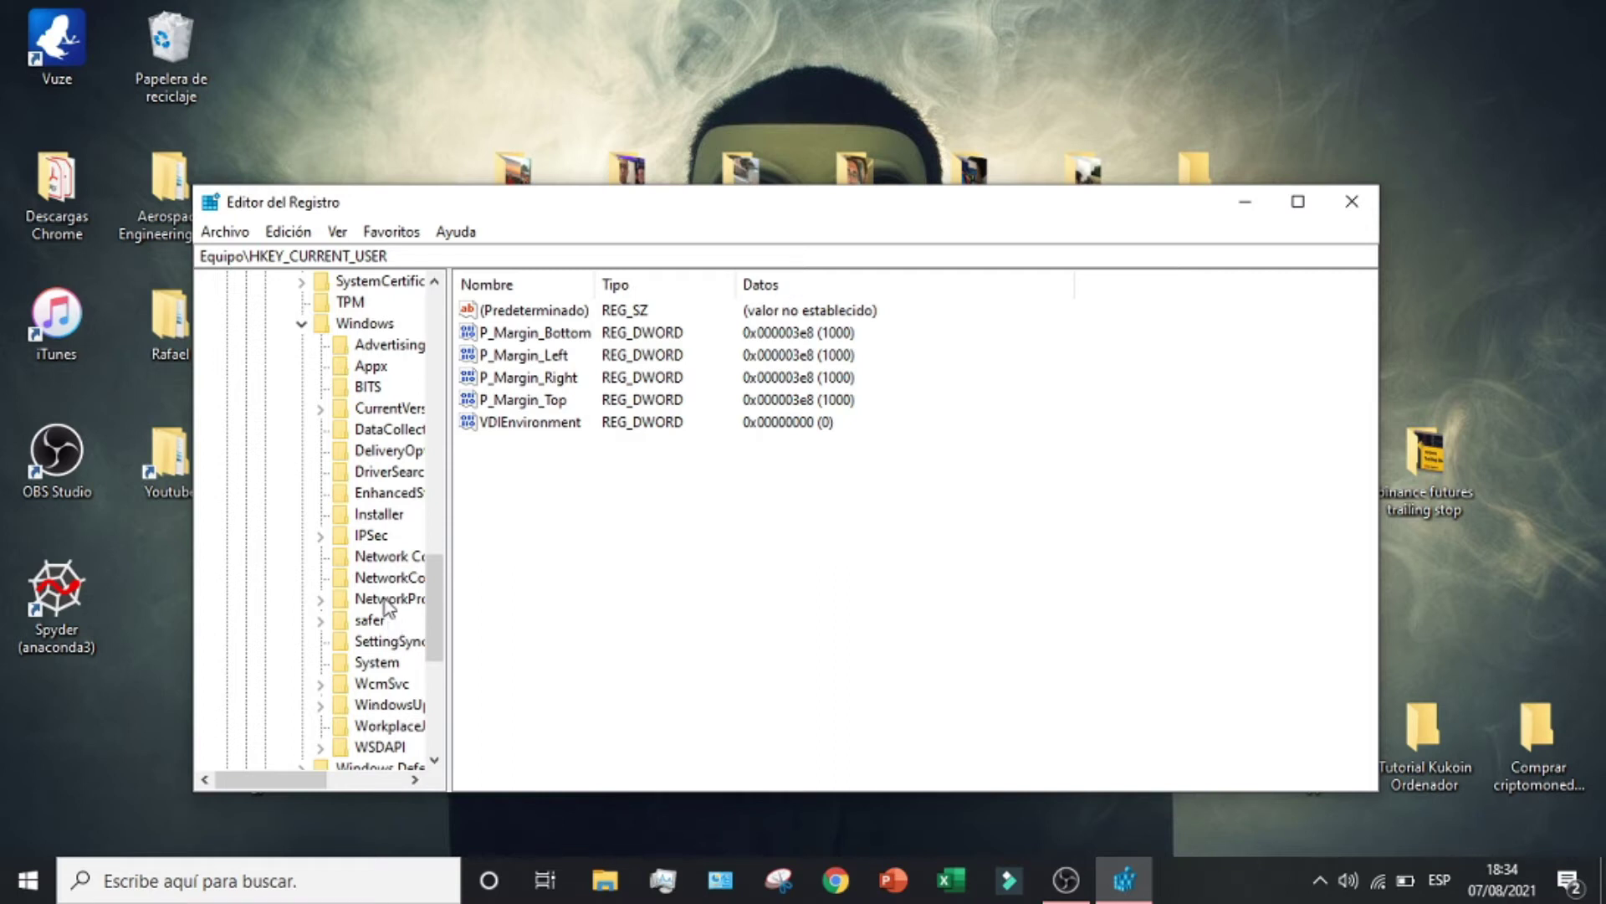
drag(299, 780, 335, 780)
click(341, 431)
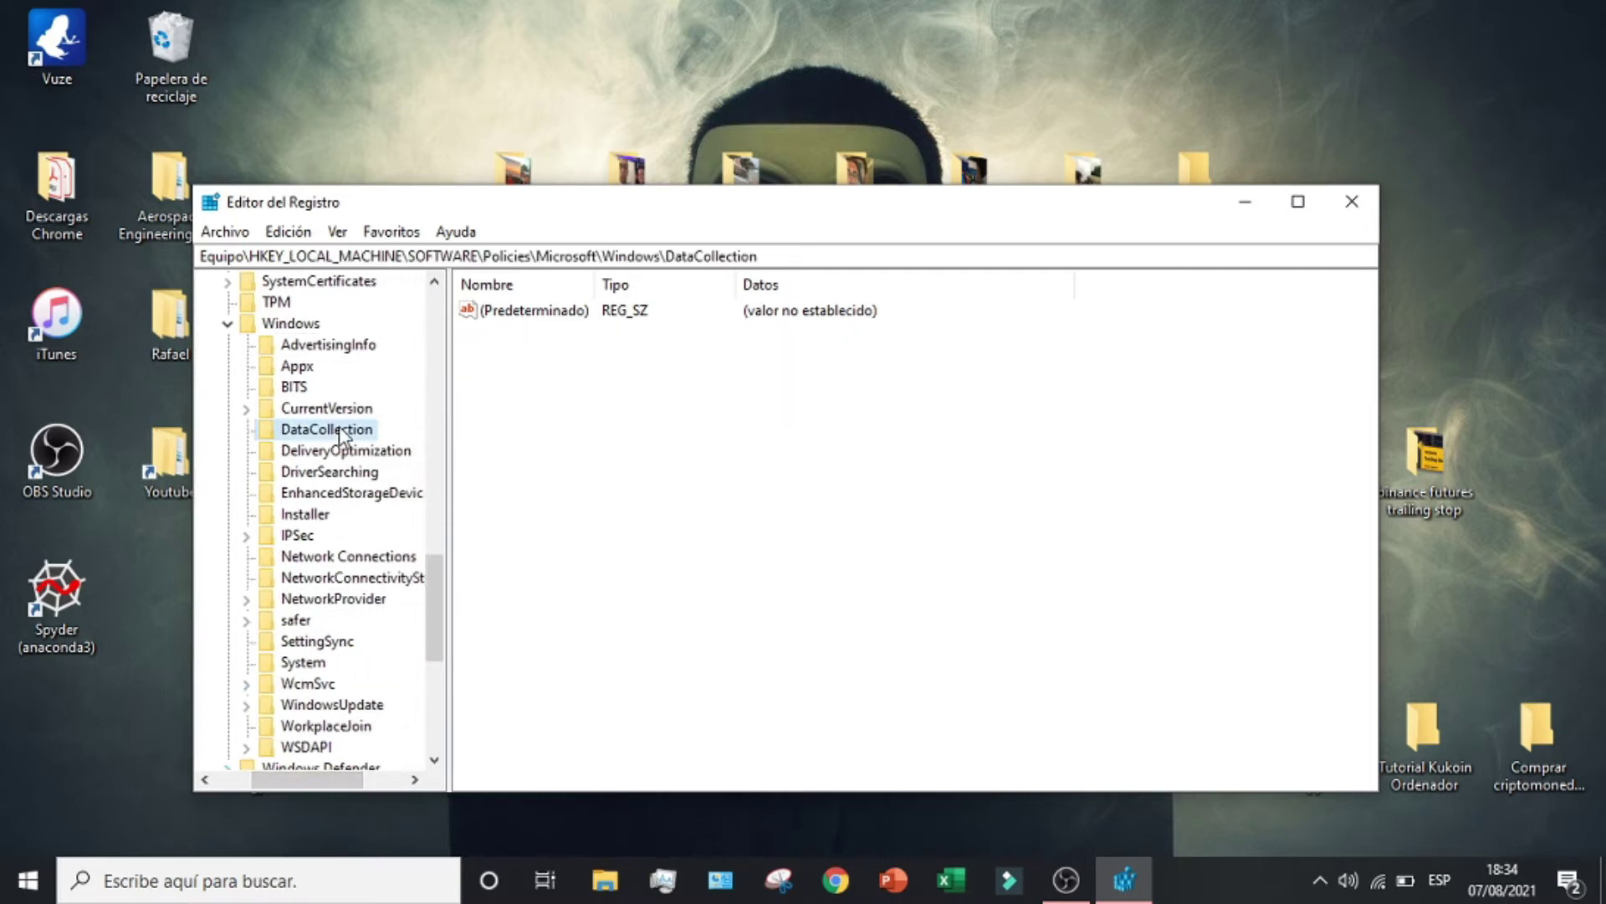
Create a 32-bit DWORD value named AllowTelemetry in the DataCollection key
right_click(686, 484)
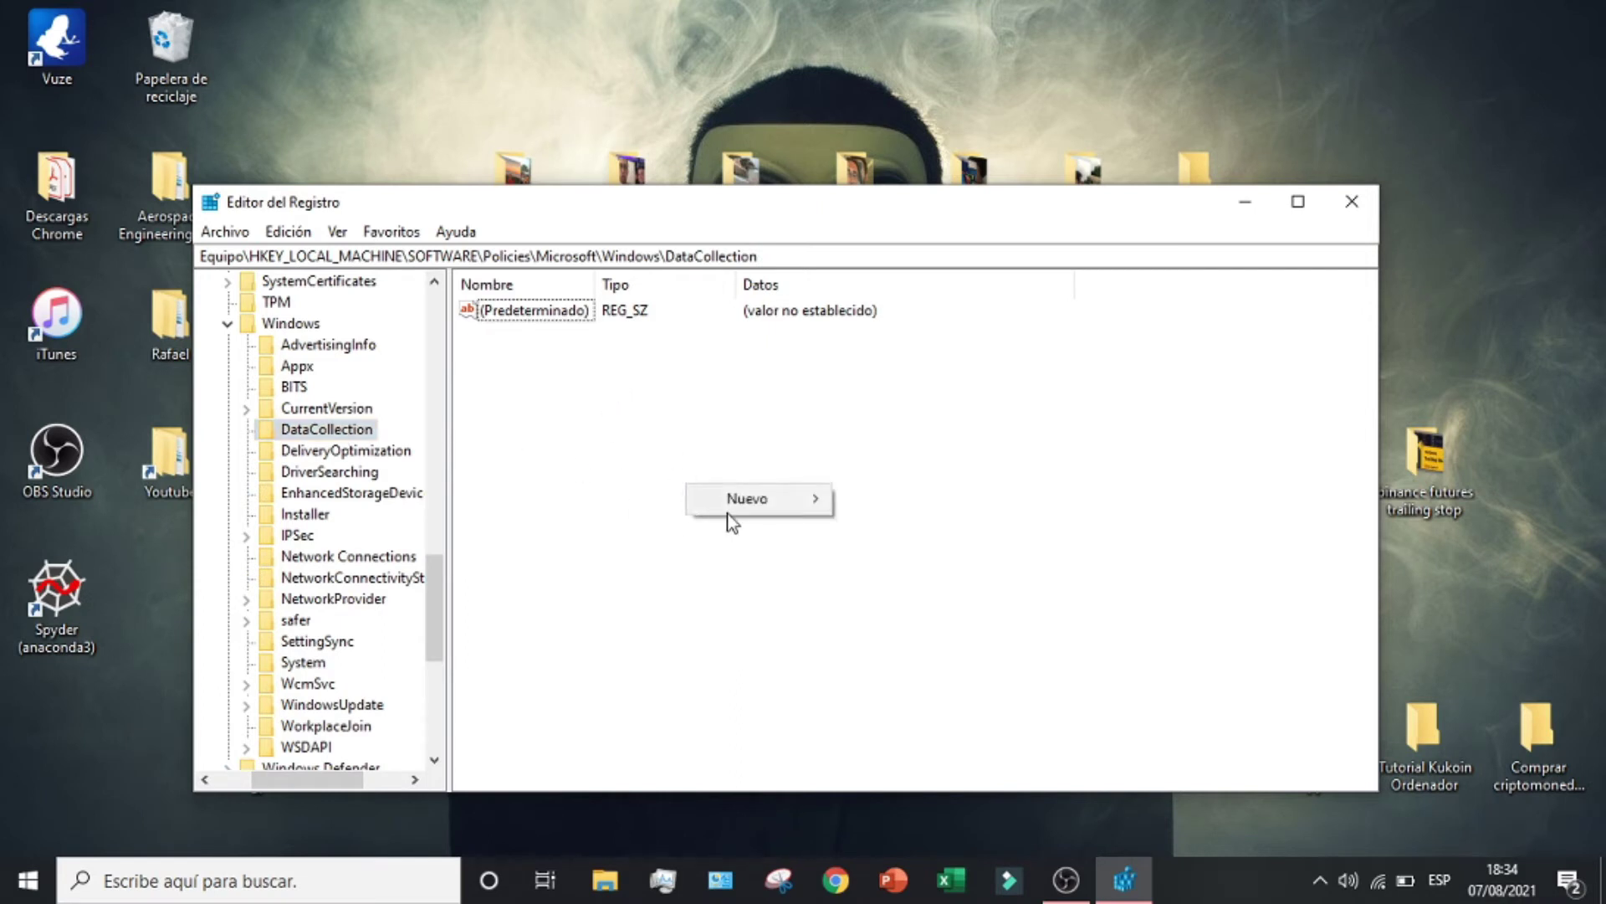
mouse_move(734, 512)
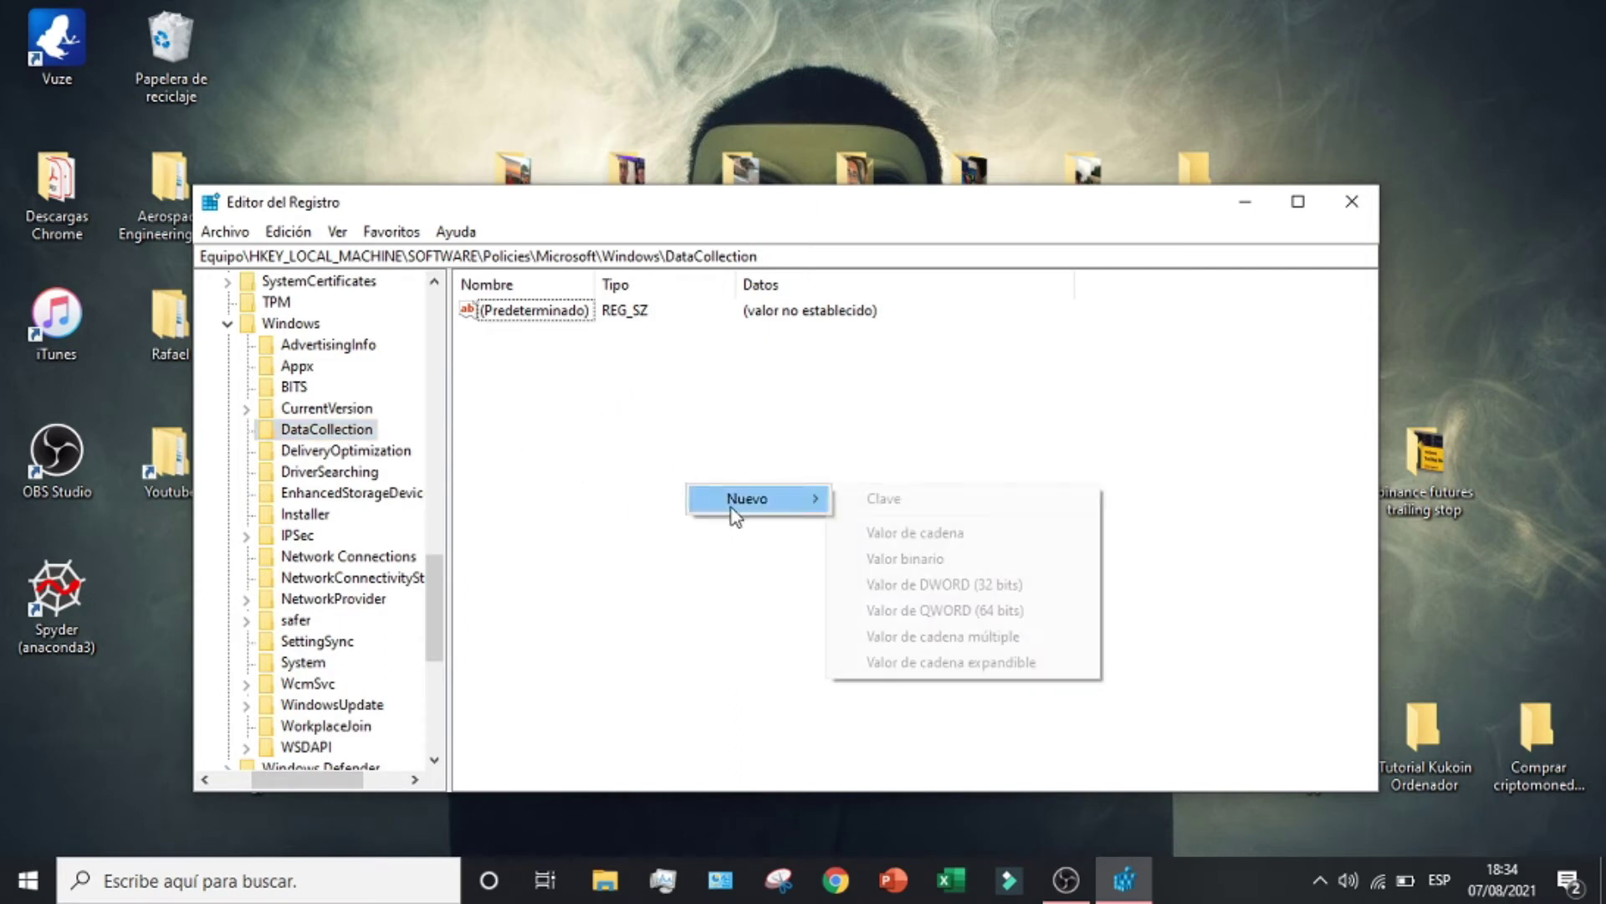
click(955, 584)
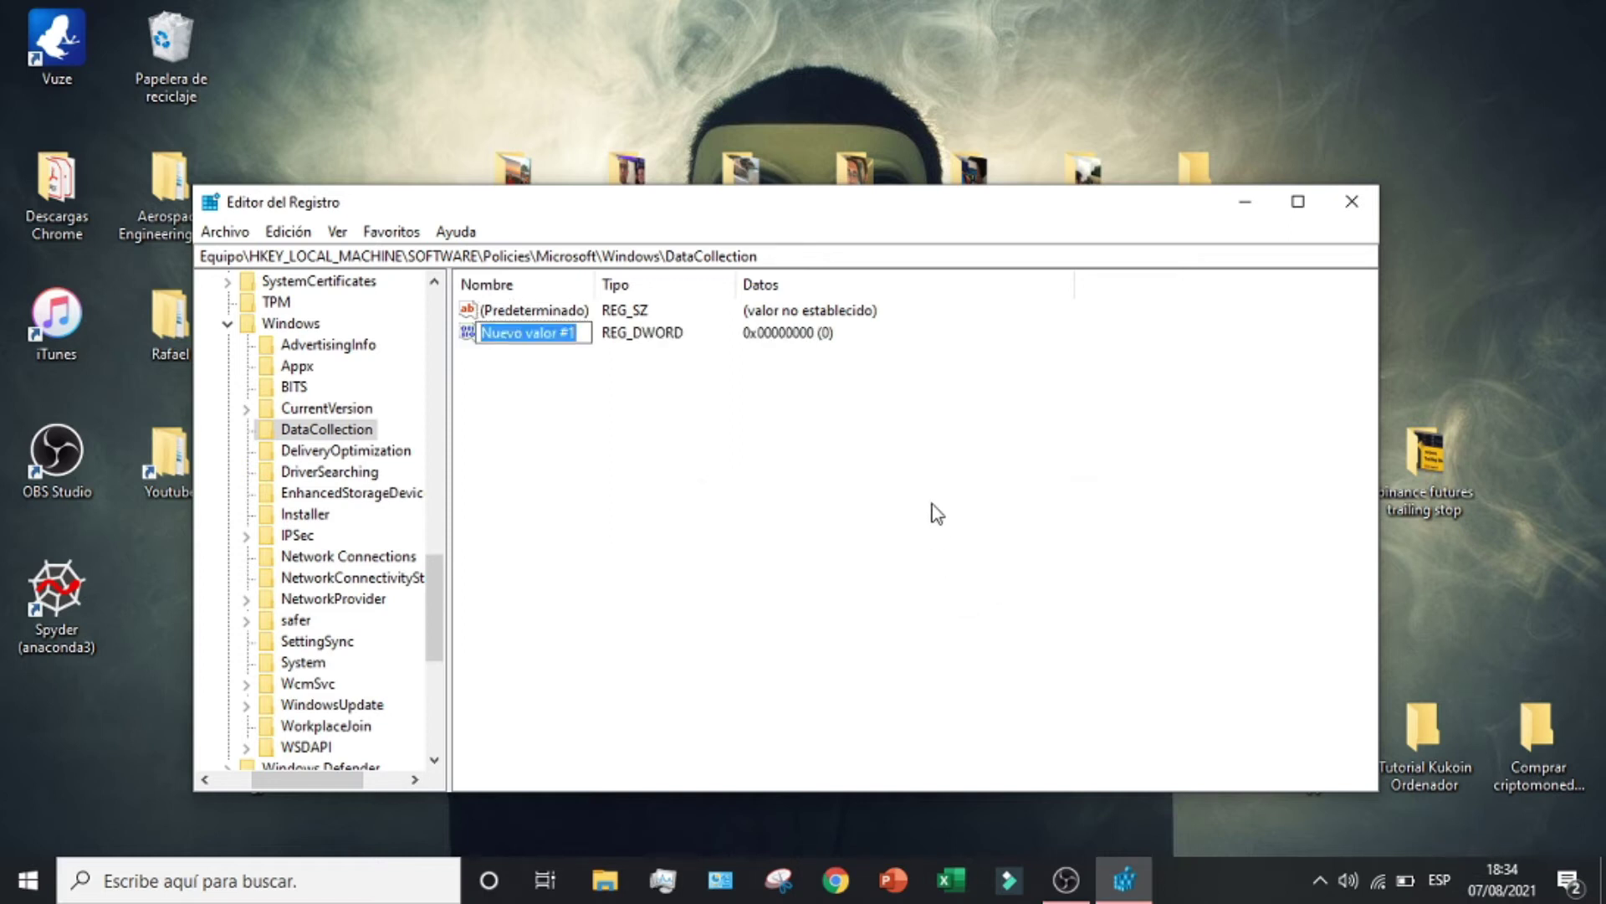
text(AllowTelemetry)
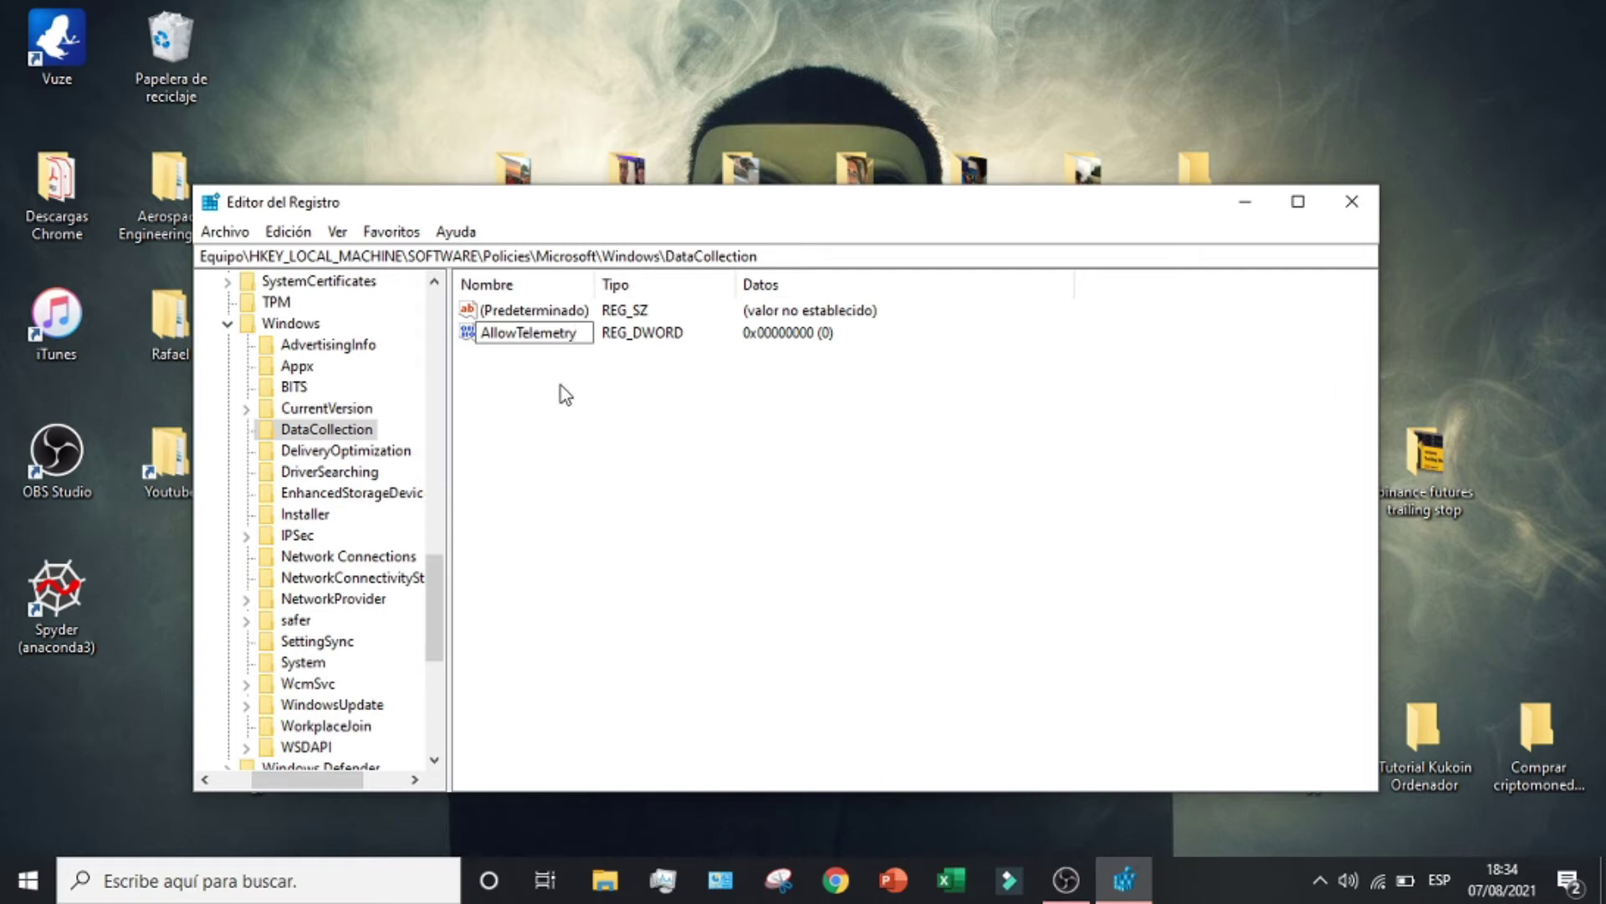
key(Return)
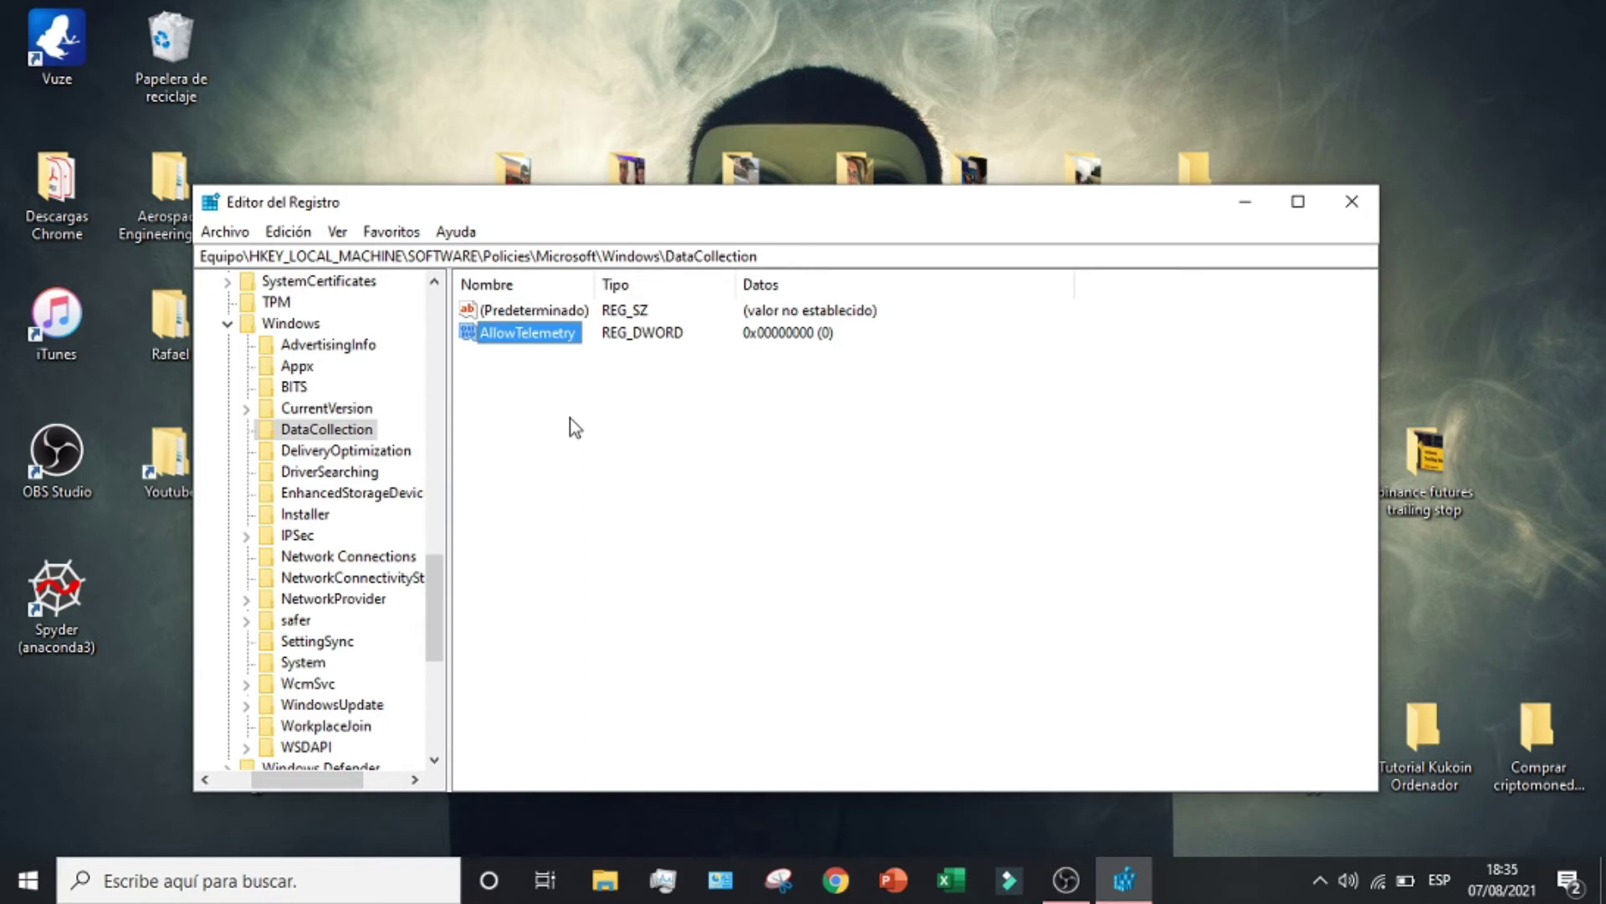
Open the AllowTelemetry value for editing and move its dialog aside to examine the value data
right_click(545, 333)
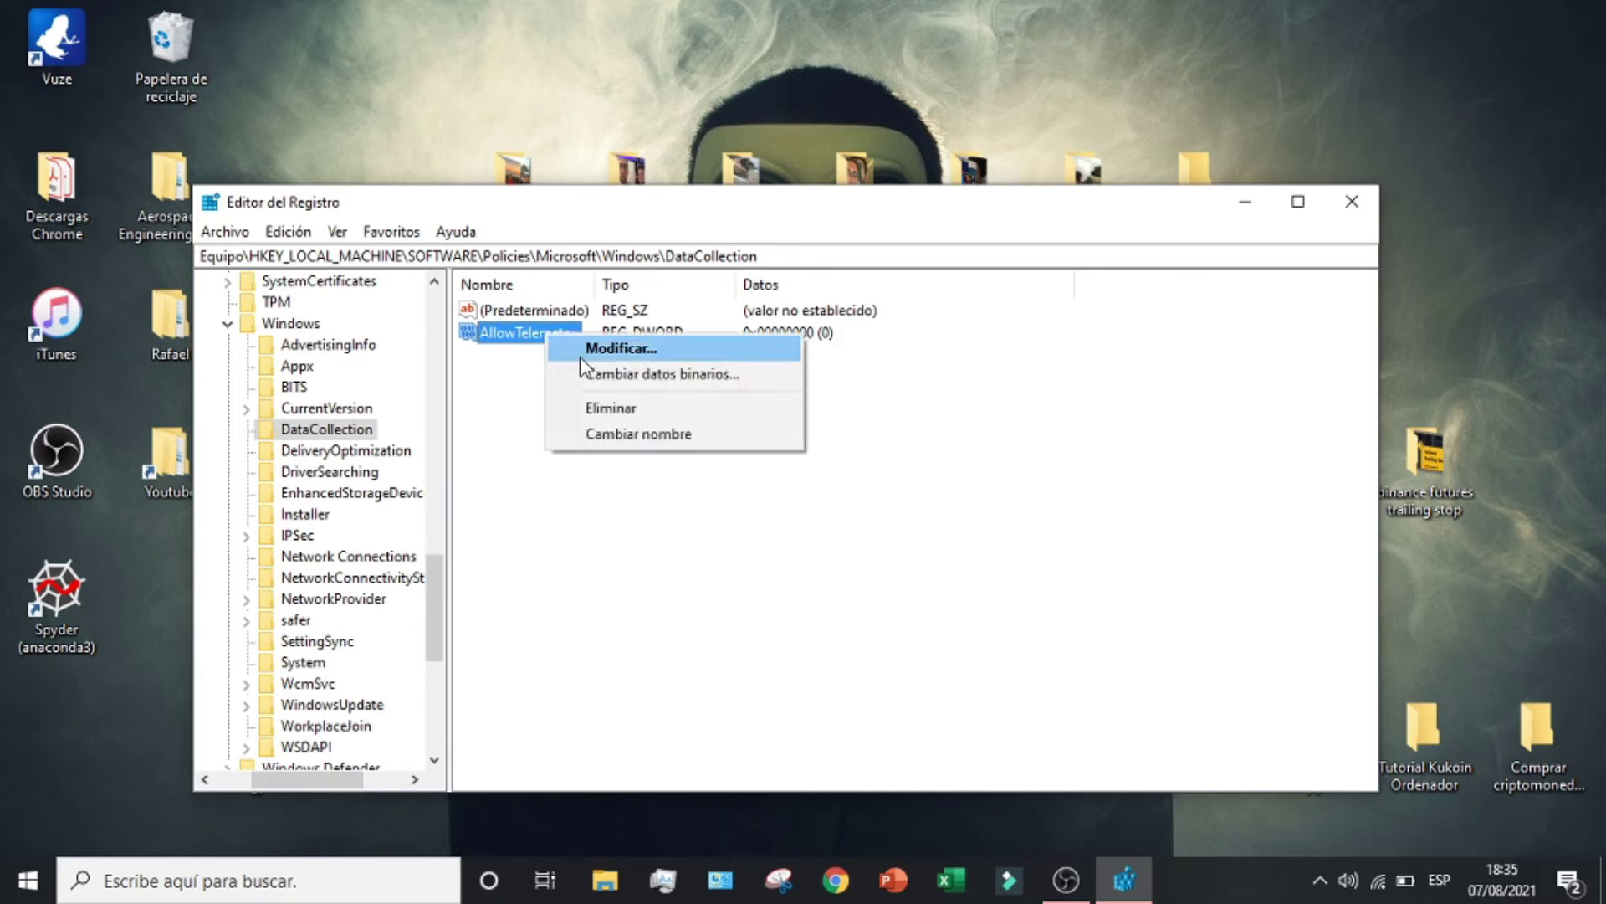
click(603, 348)
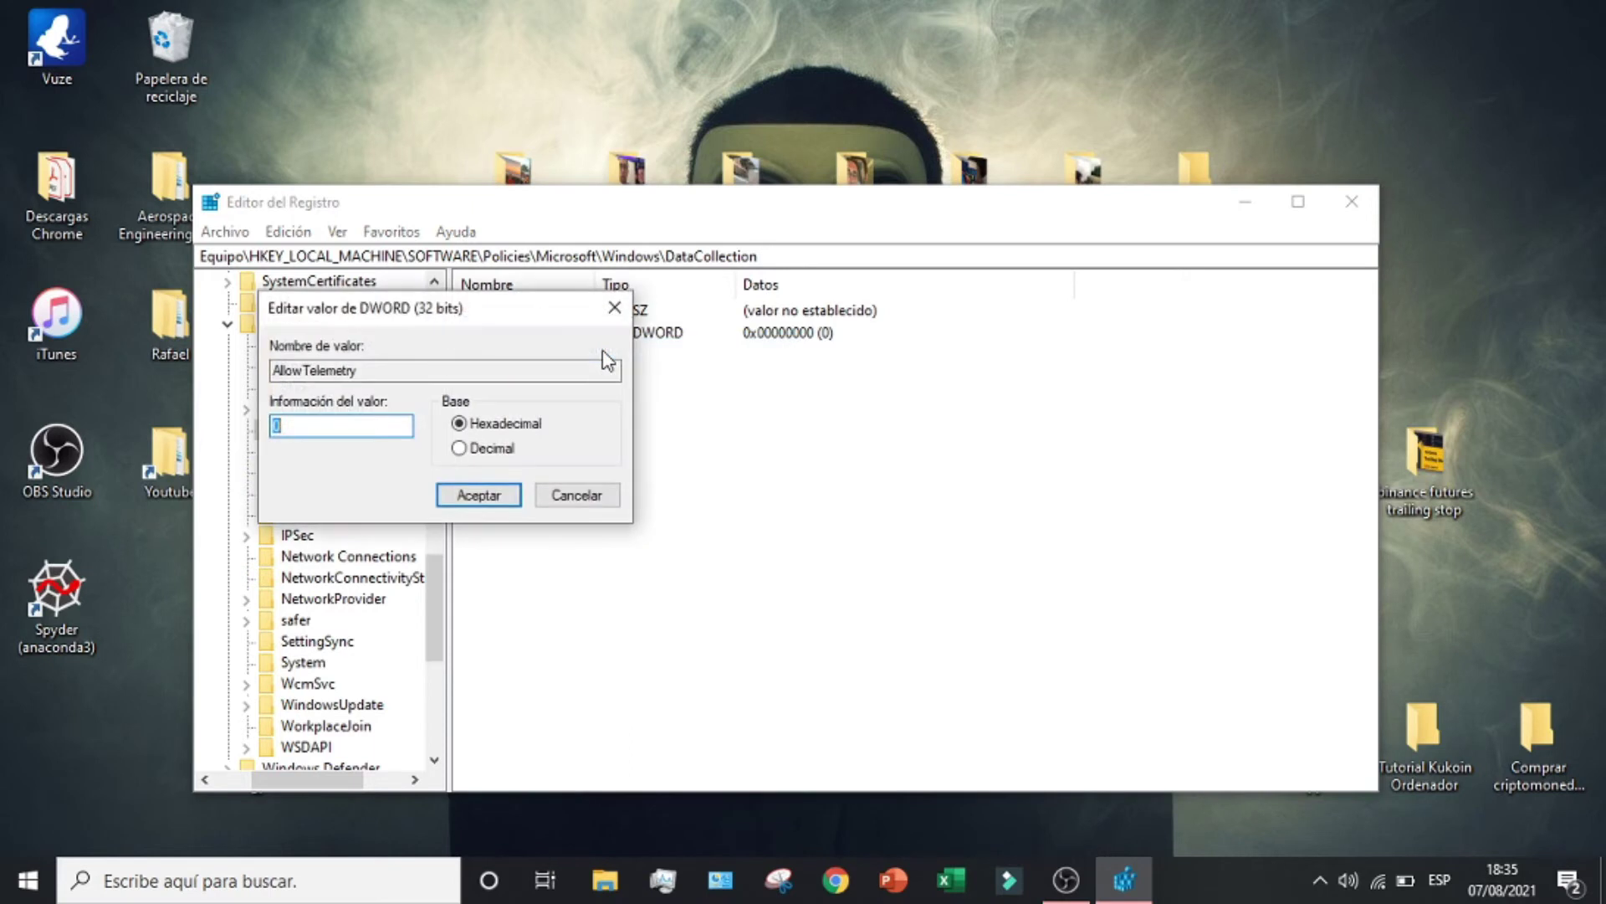
drag(395, 304, 613, 362)
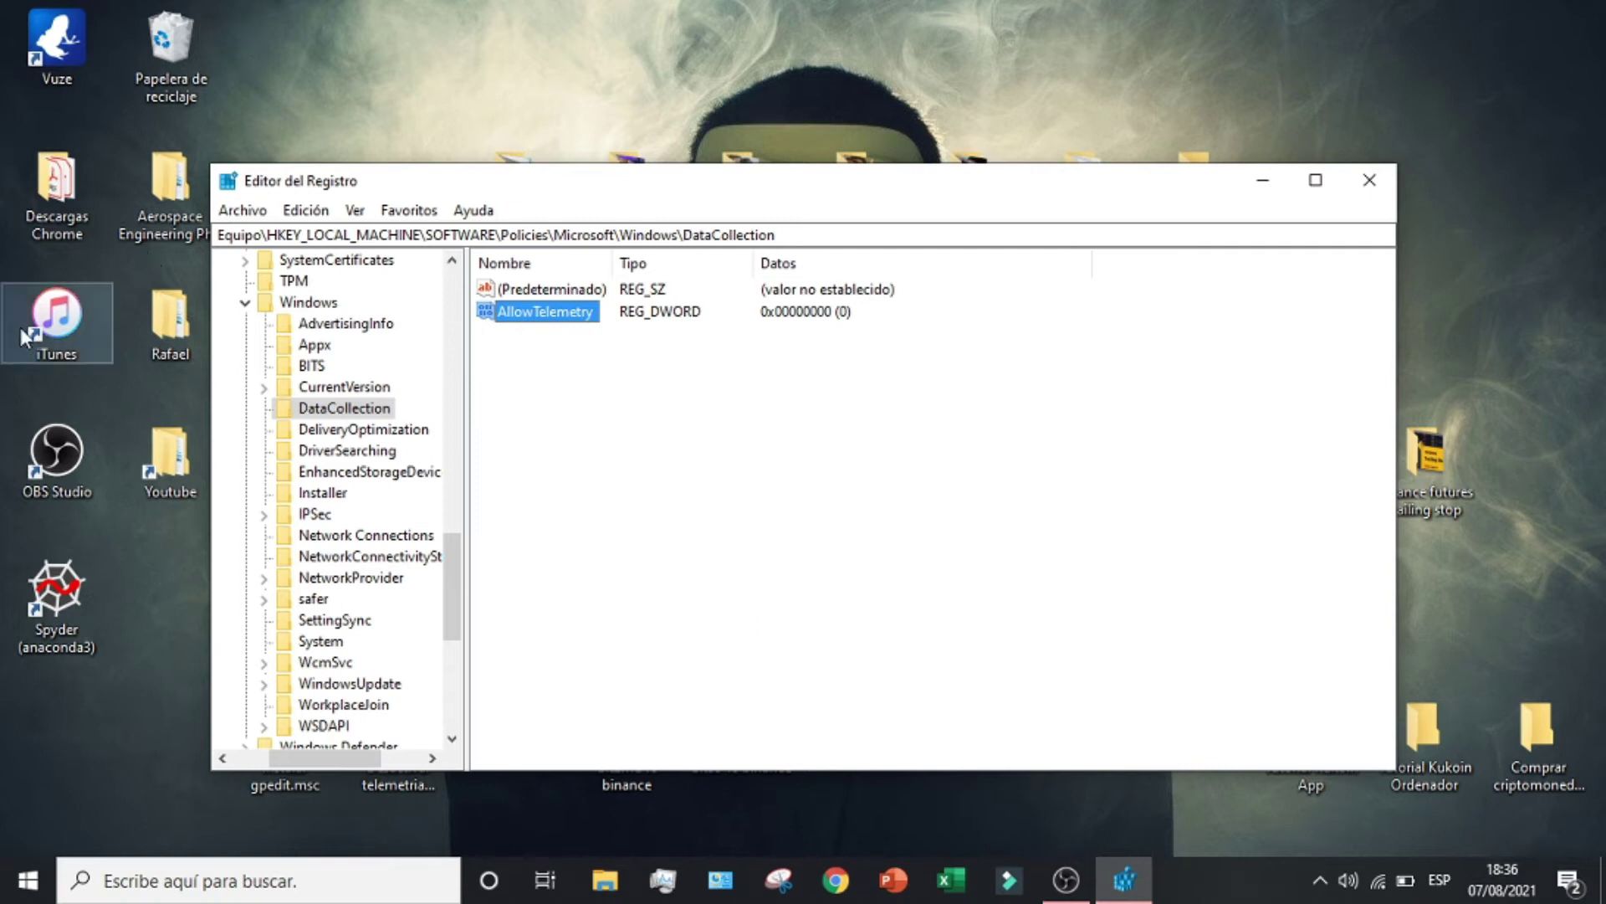
Run gpedit.msc to open the local group policy editor, maximize its window and widen the policy tree
key(super+r)
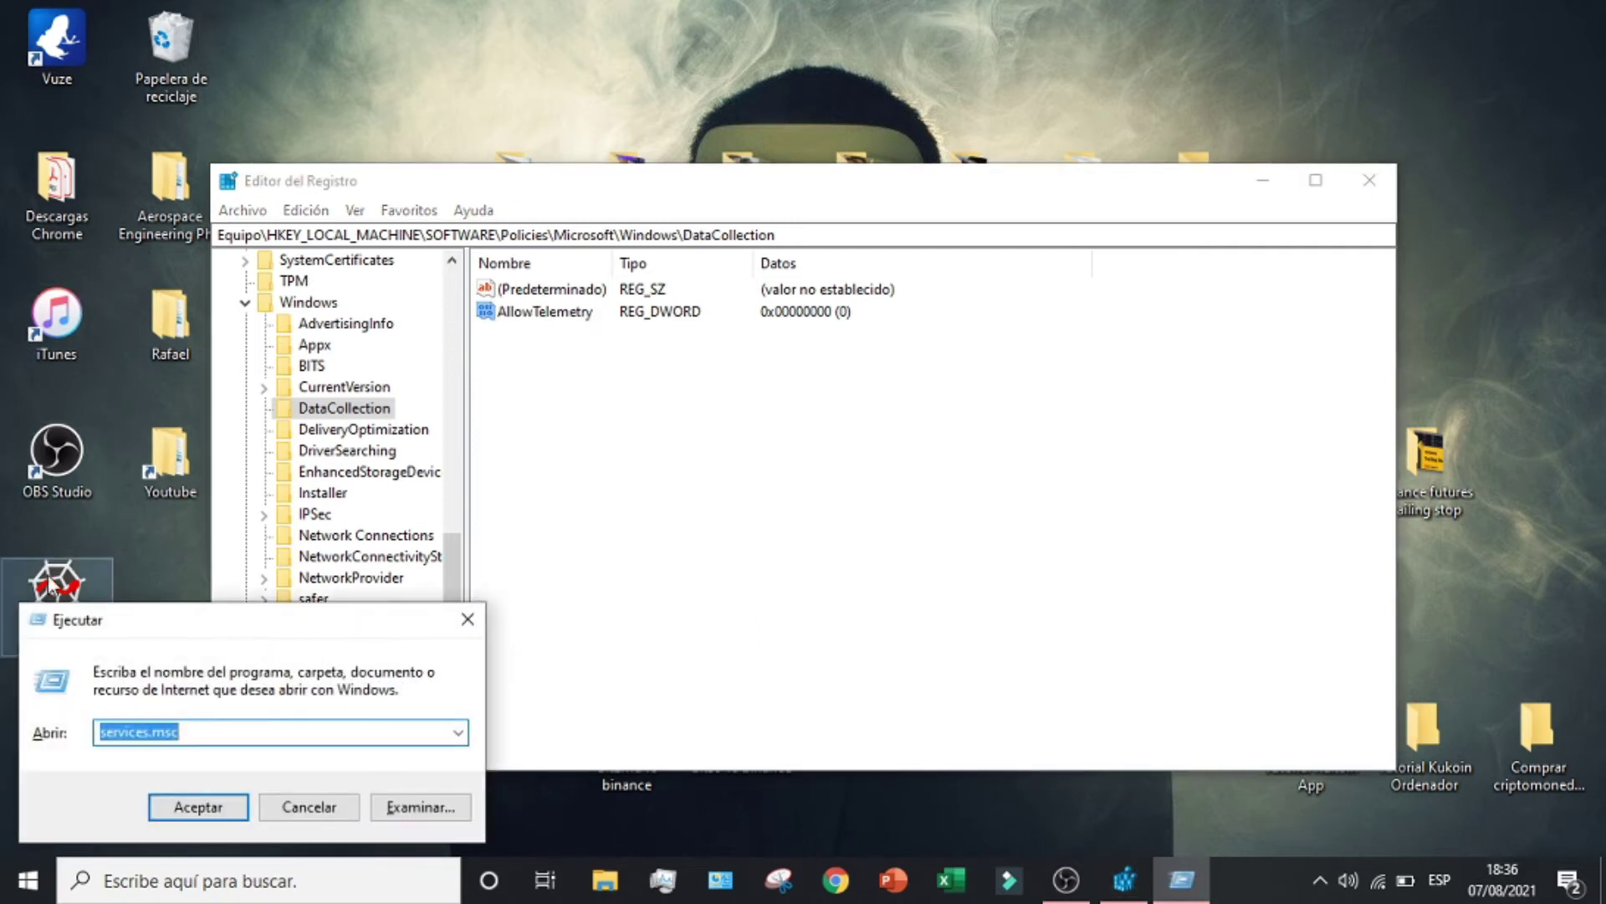
text(gpedit)
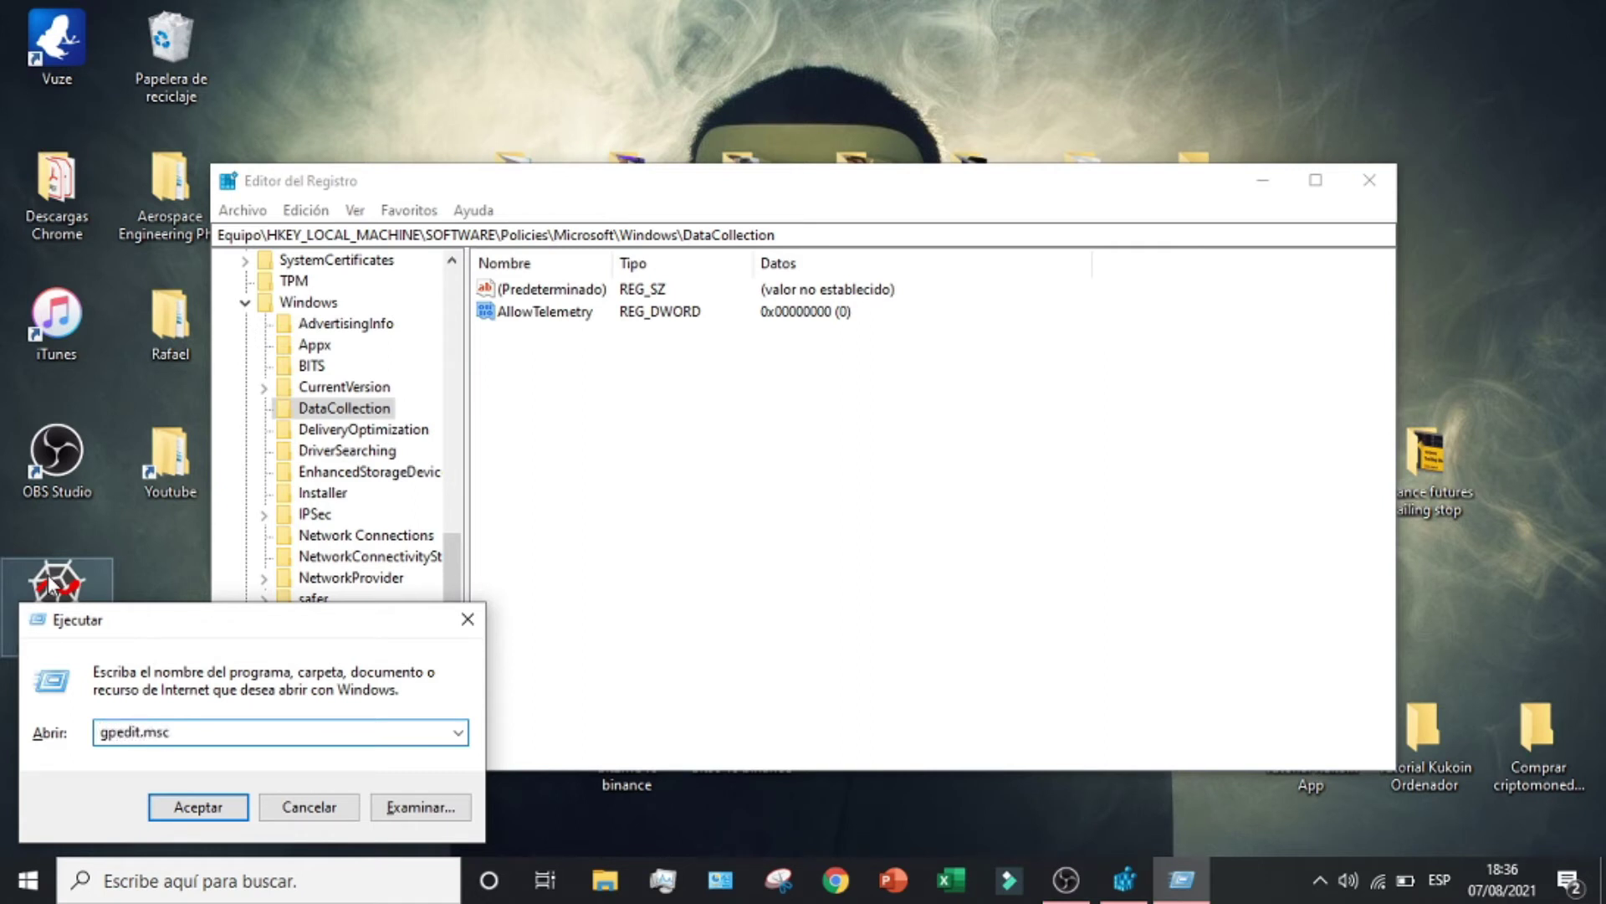
key(Return)
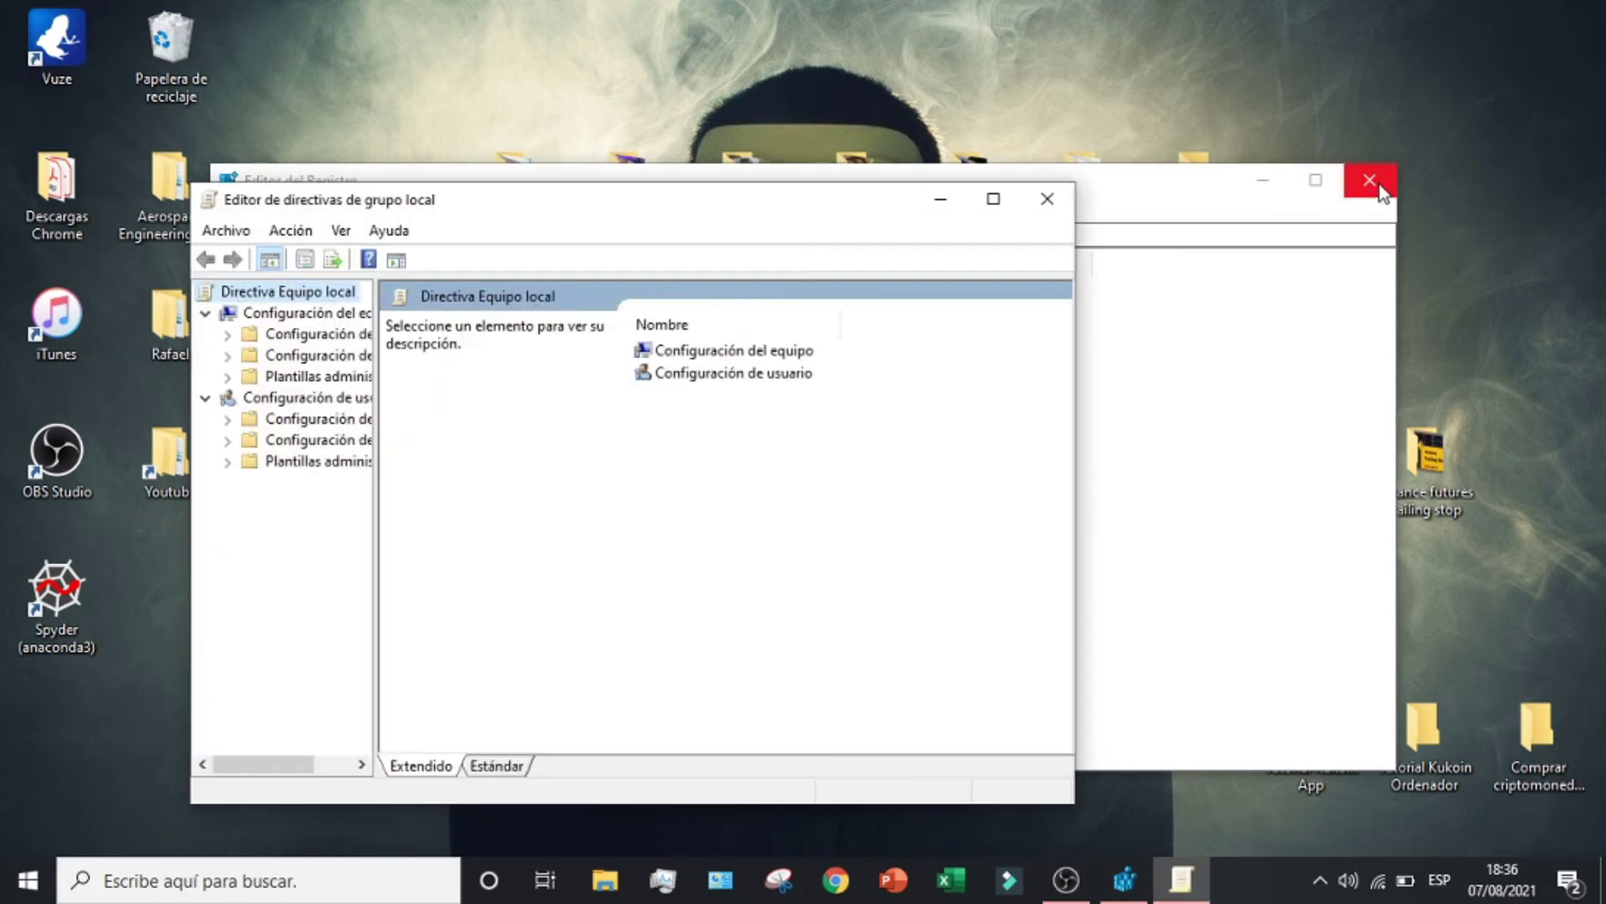
click(1011, 206)
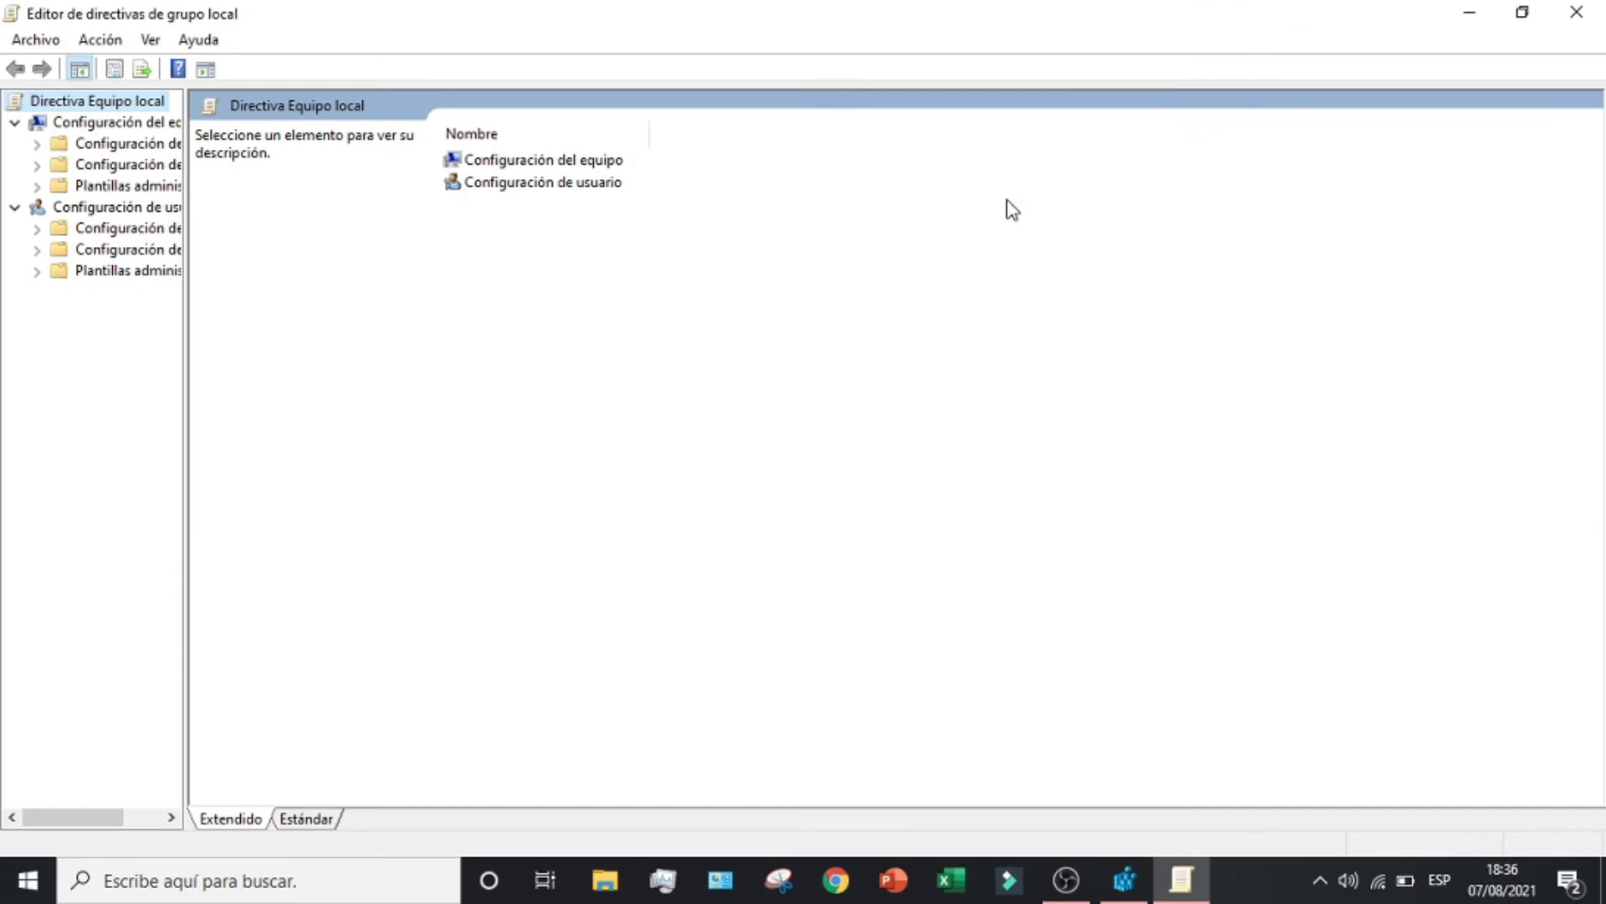
drag(184, 399, 291, 399)
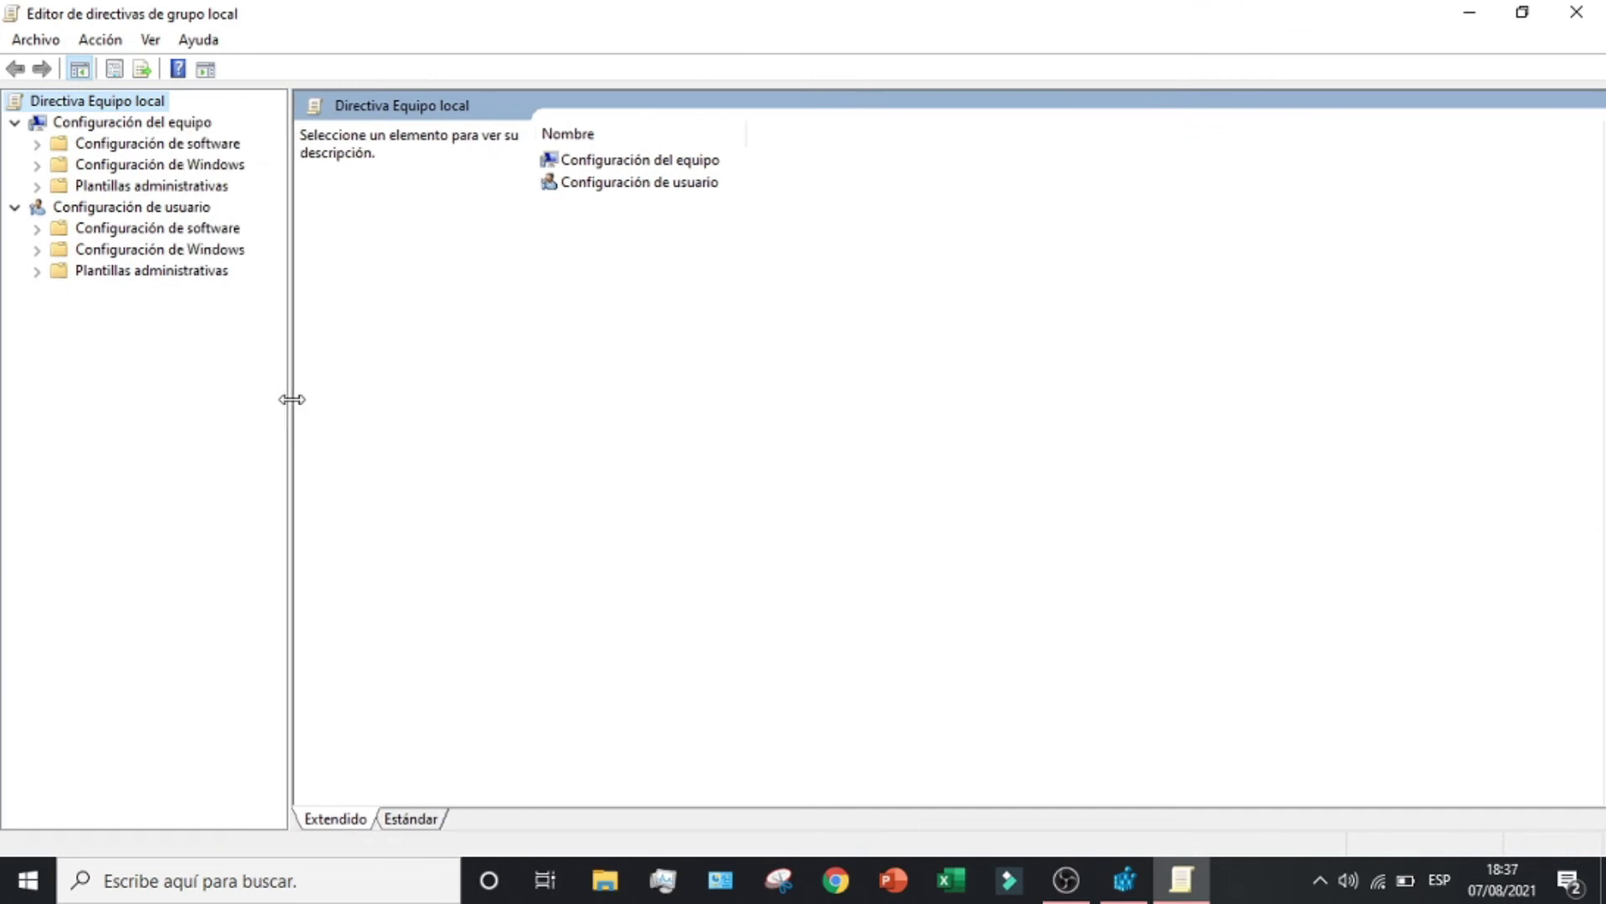
Under Configuración del equipo, open Plantillas administrativas > Componentes de Windows > Recopilación de datos y versiones preliminares, widening the tree to show full names
click(38, 191)
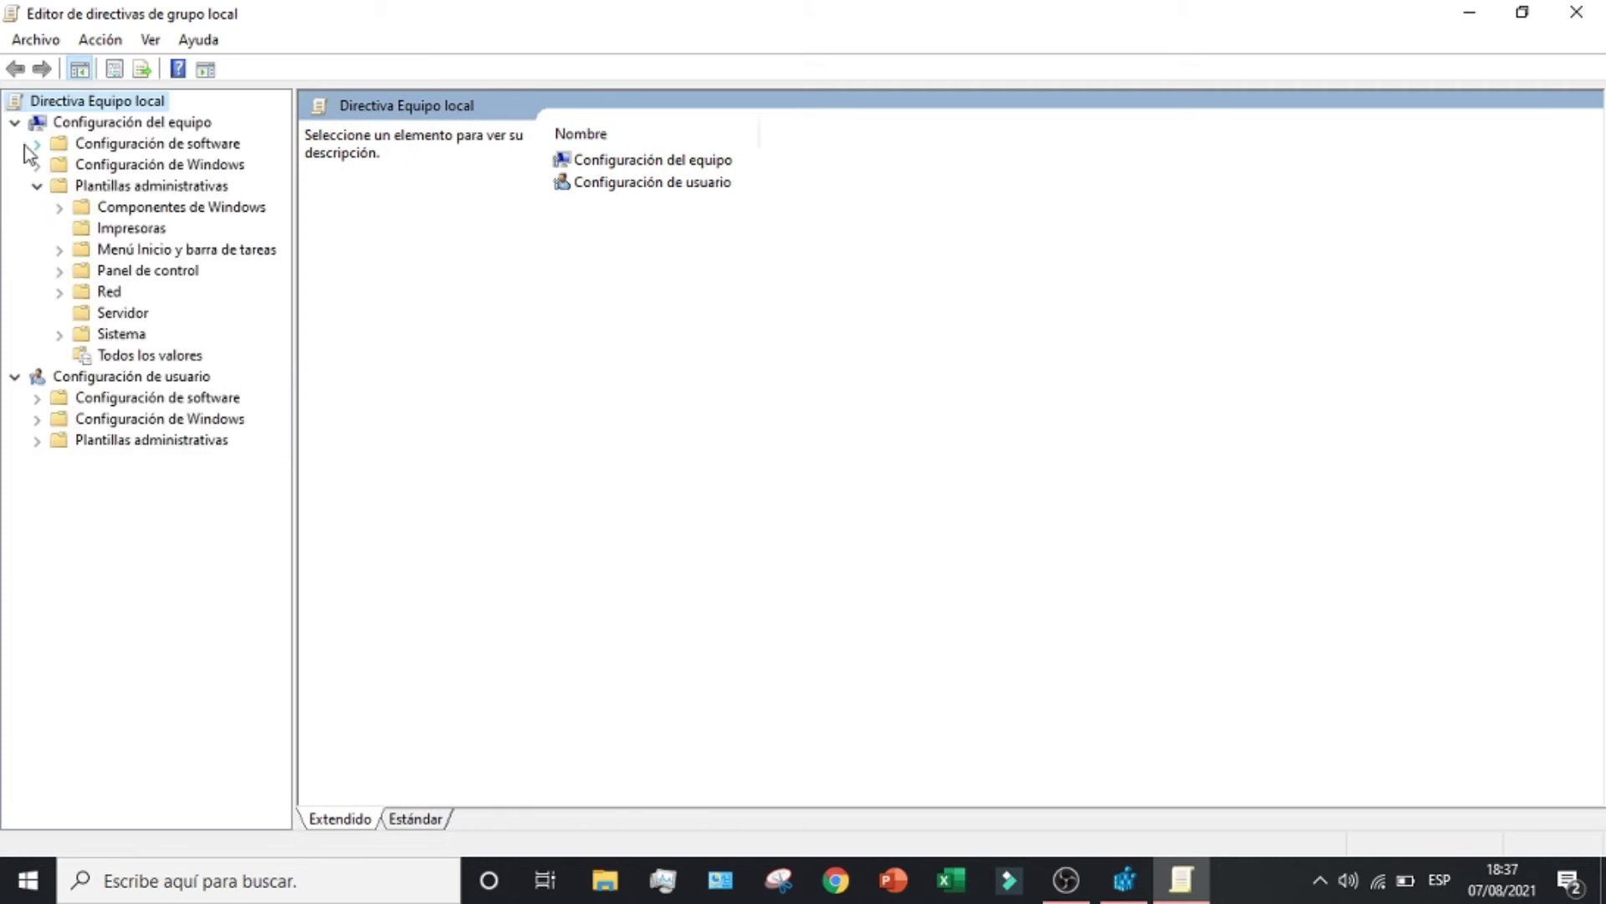
click(61, 207)
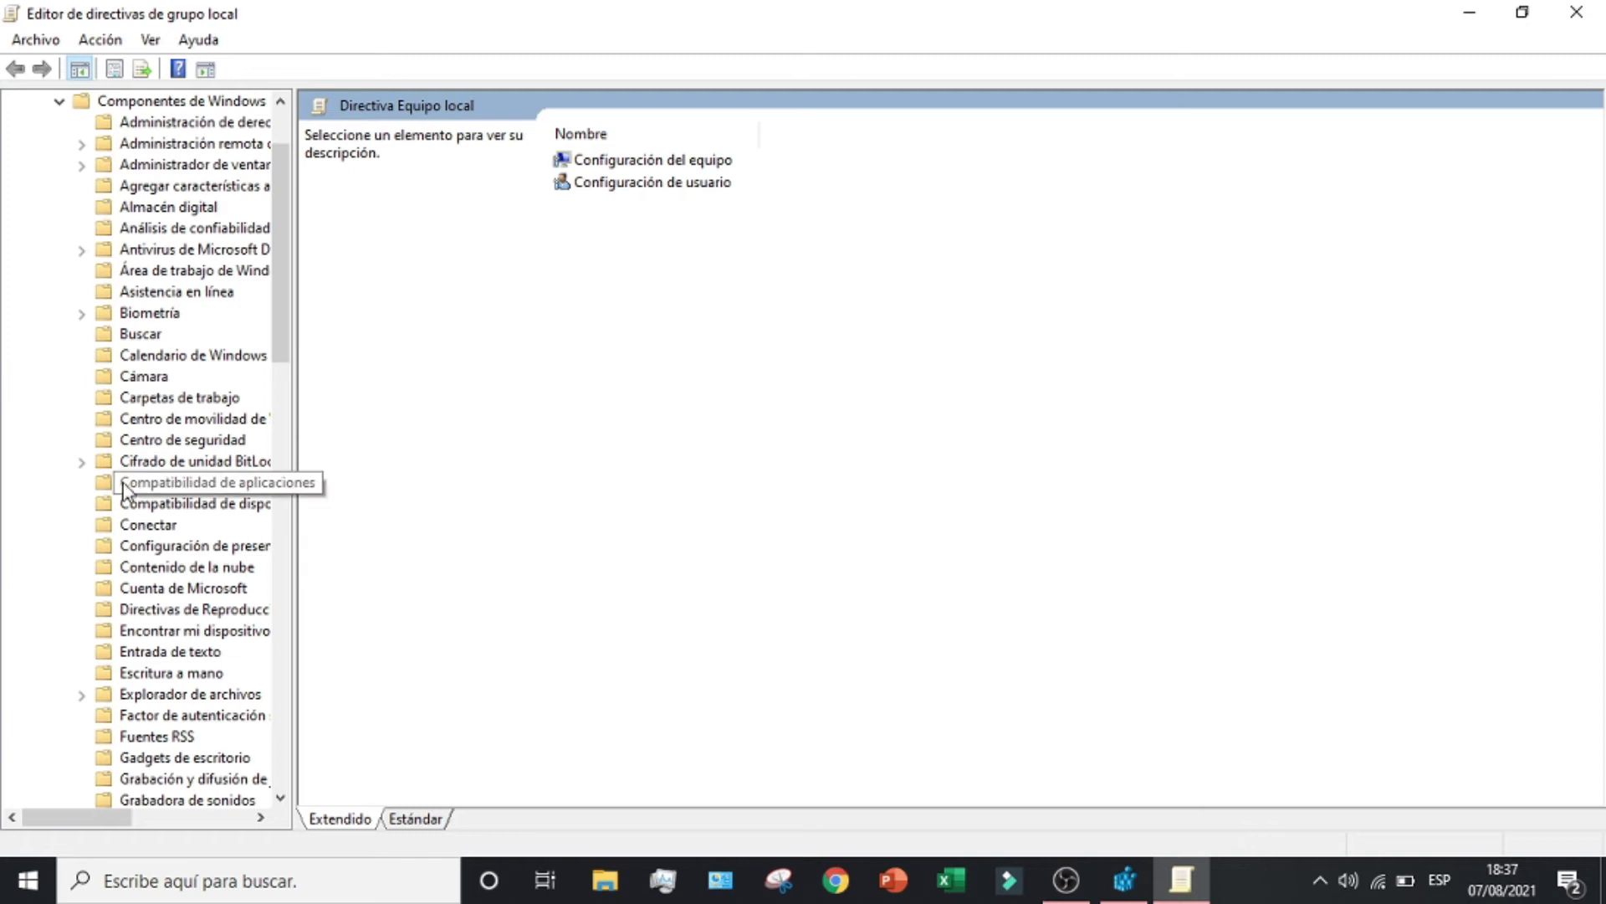
scroll(126, 473, down, 8)
scroll(130, 468, down, 2)
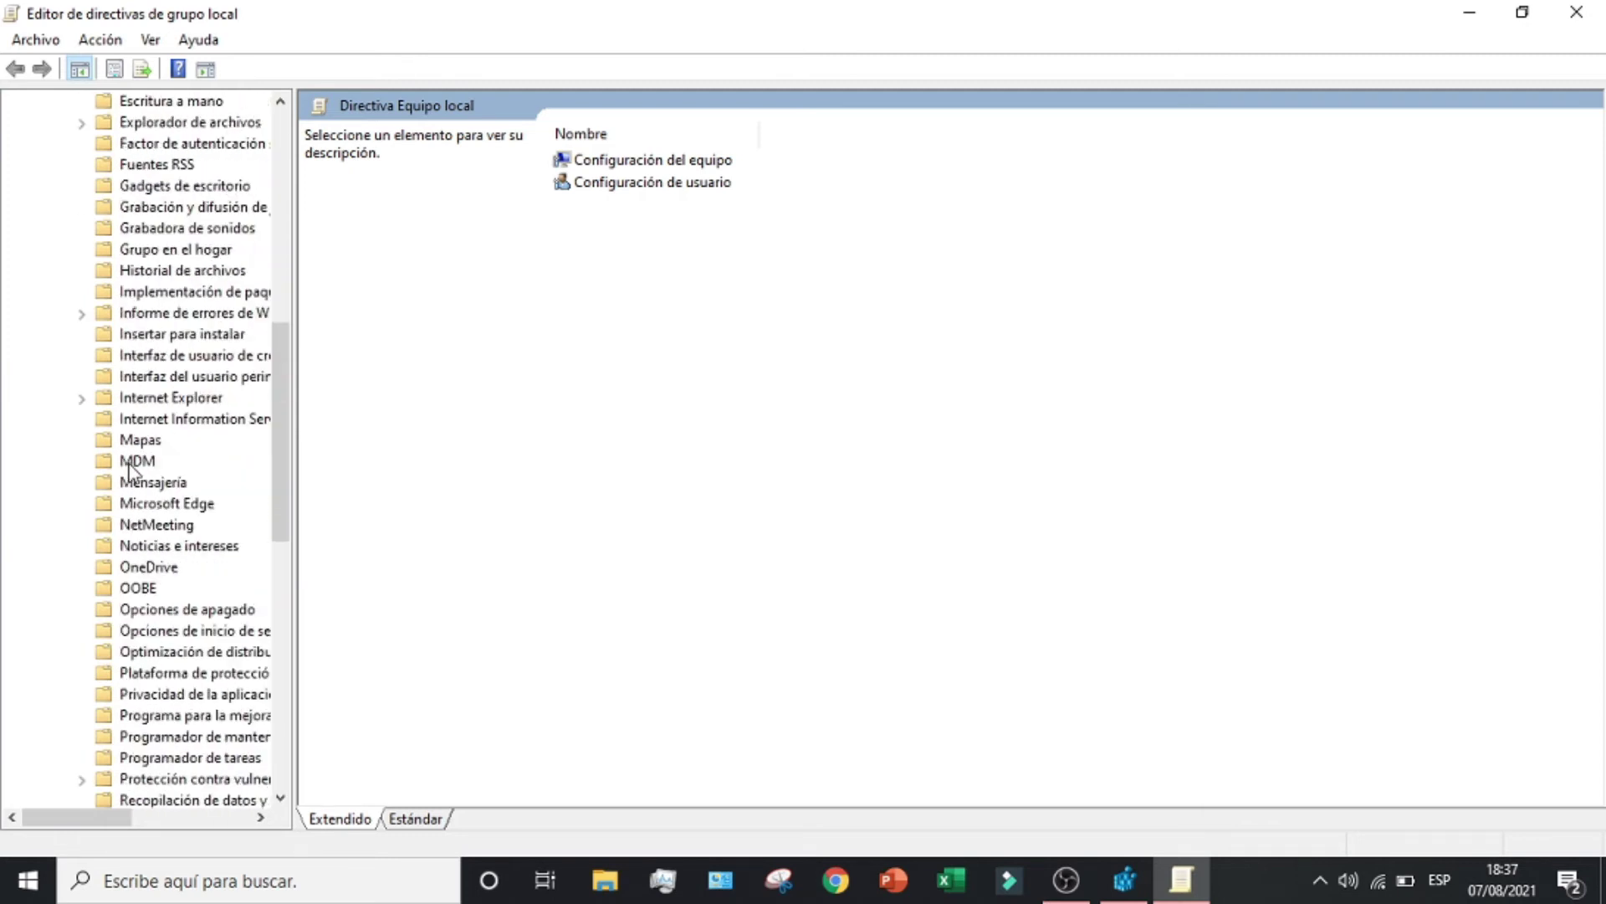
drag(295, 753, 470, 732)
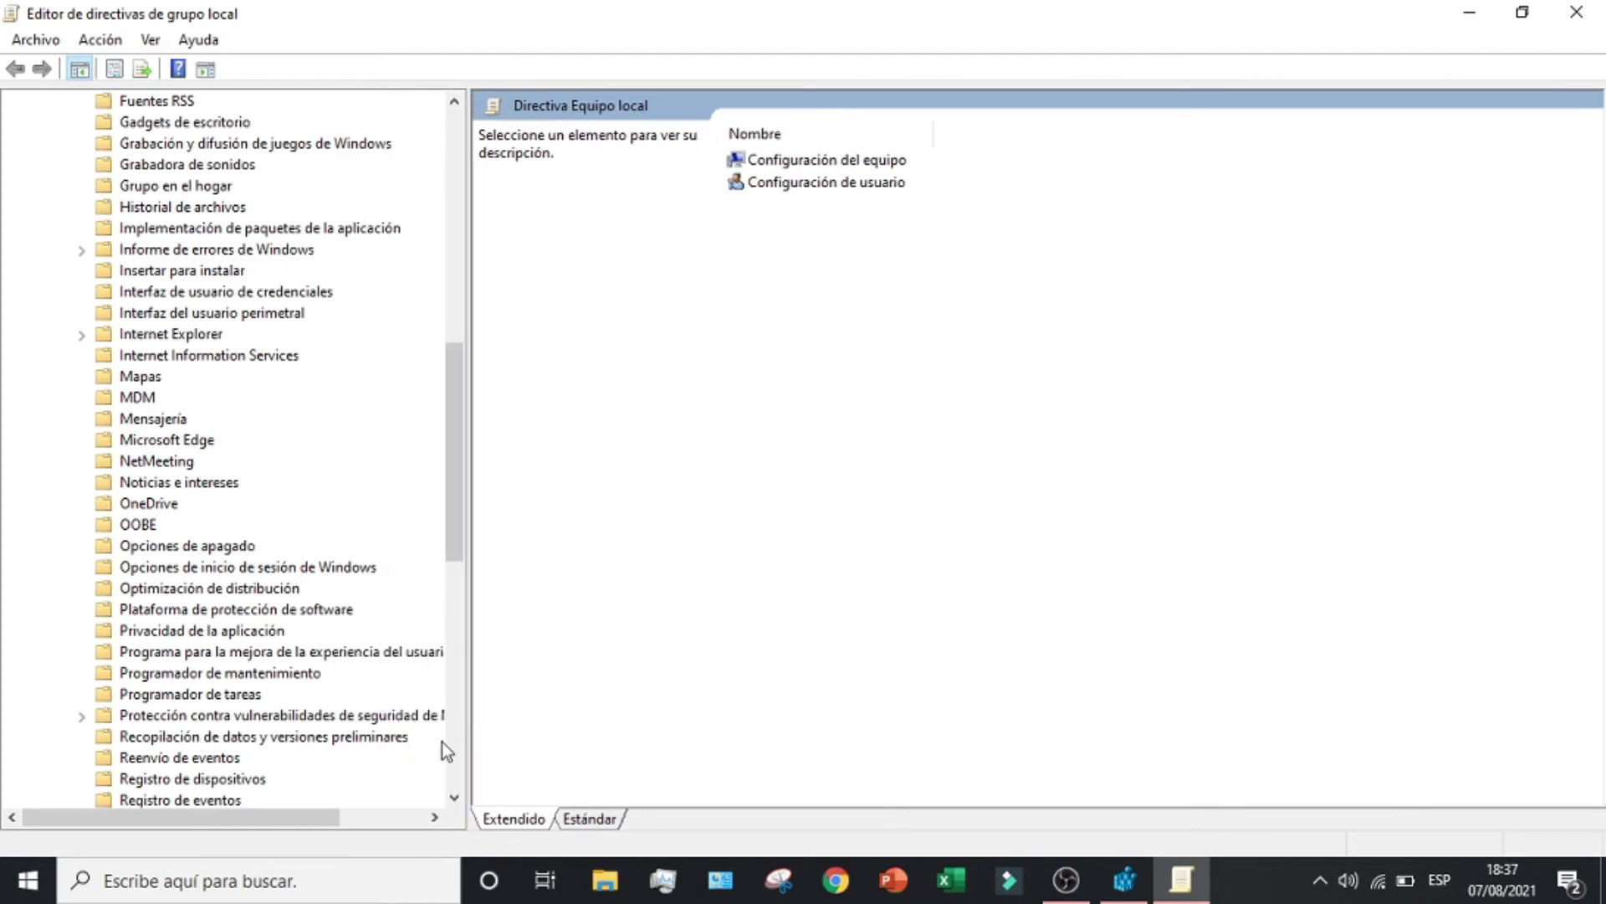
click(402, 738)
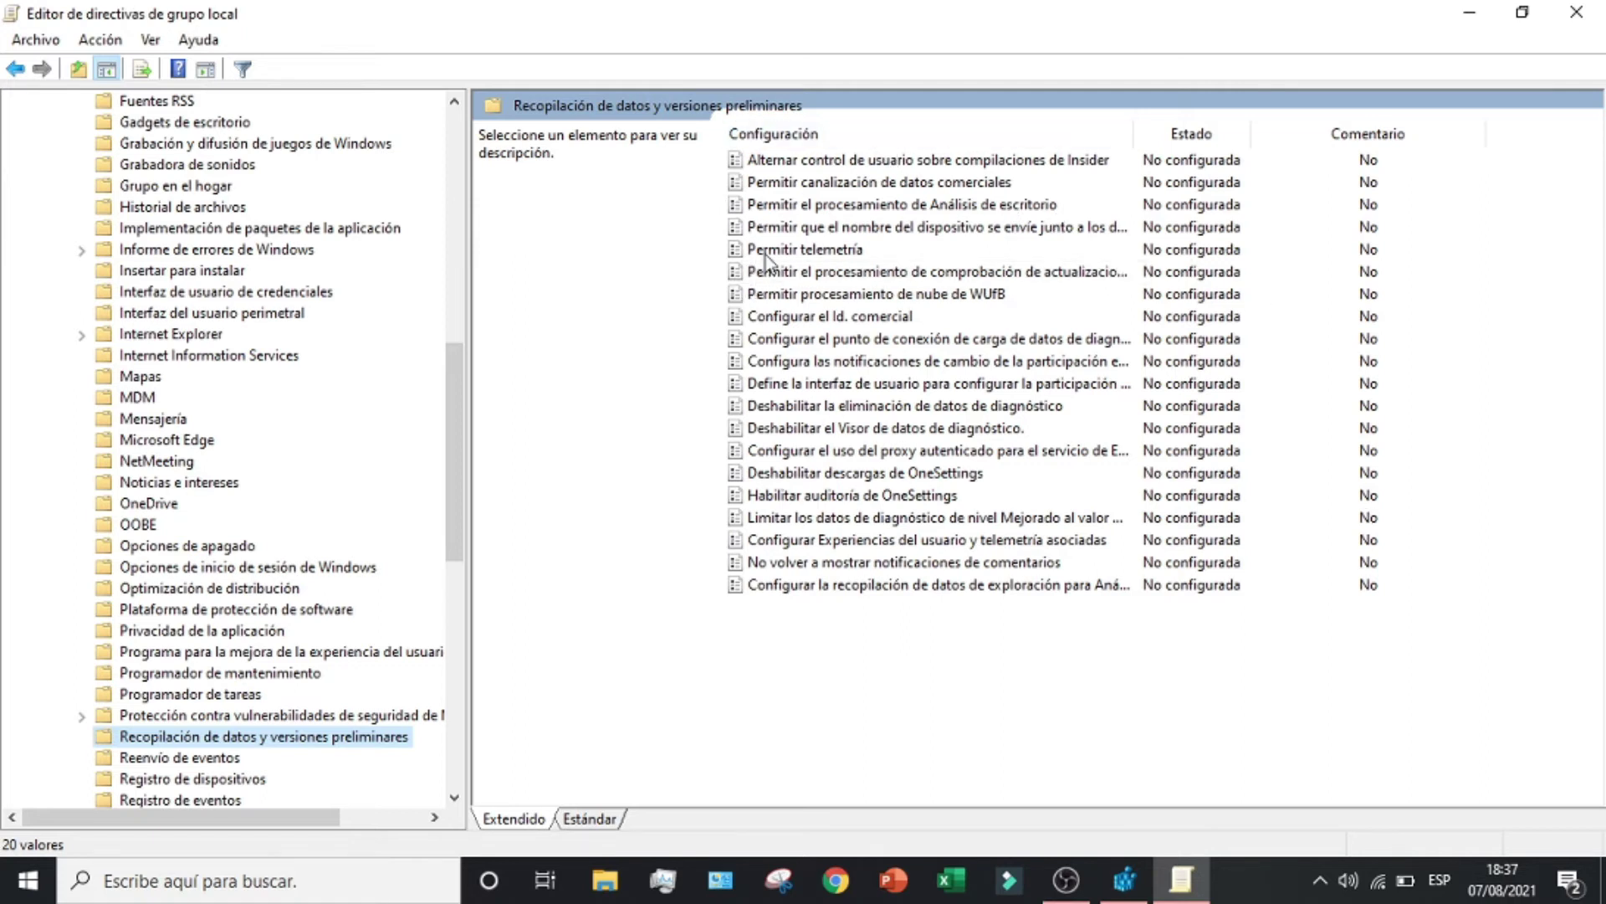
Set the Permitir telemetría policy to Habilitada with the option 0: seguridad [solo empresas], and close the policy and registry editors
right_click(850, 257)
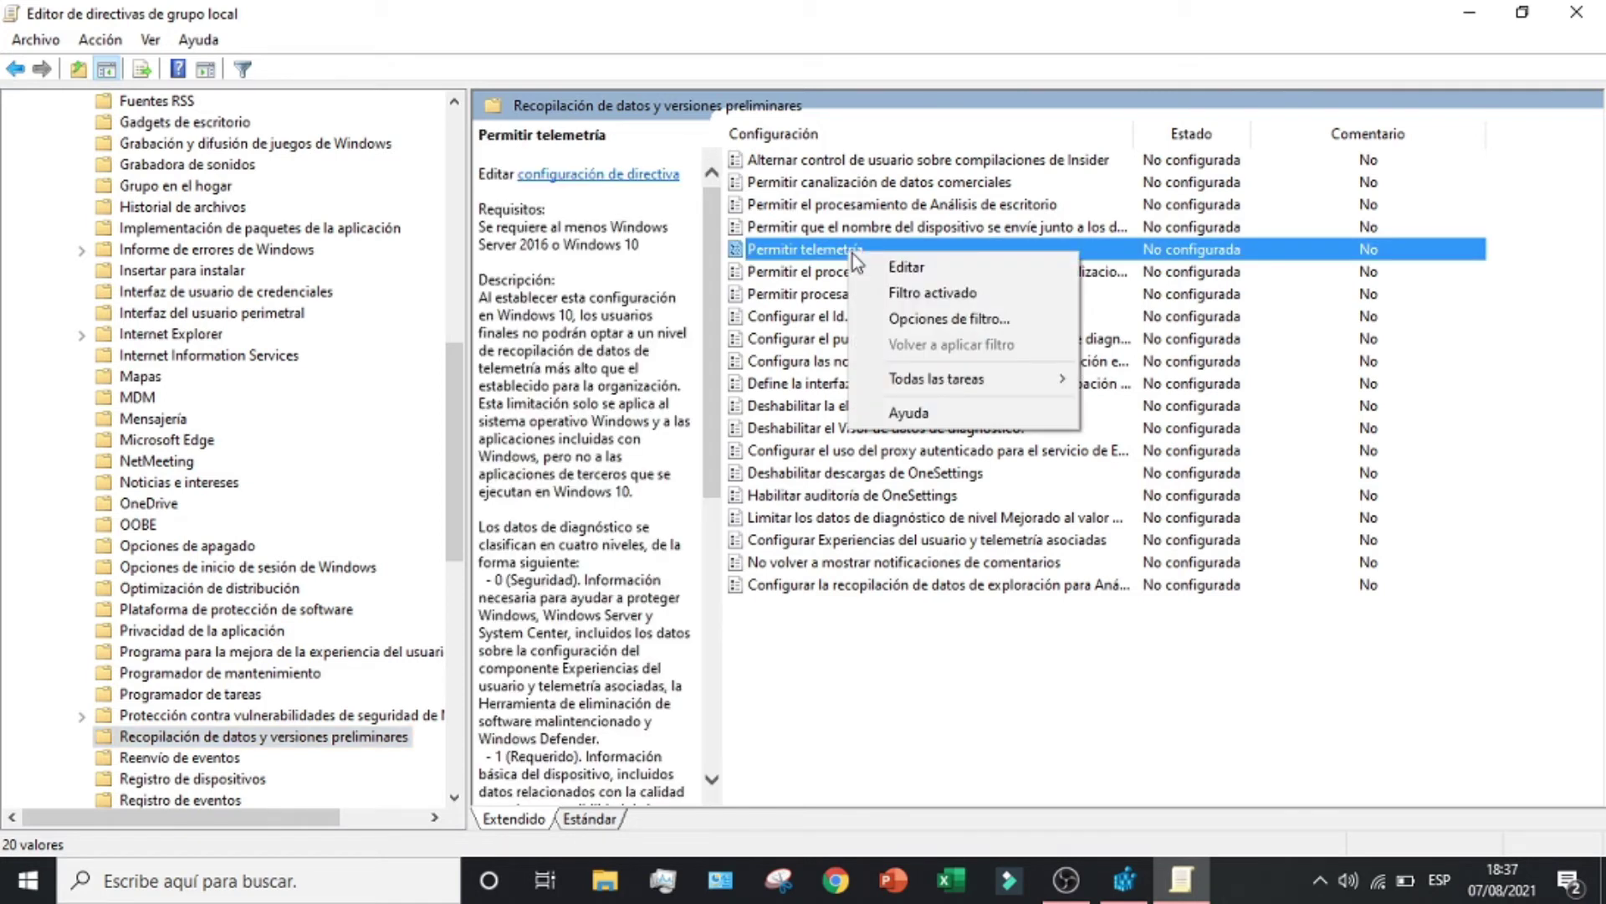
click(880, 261)
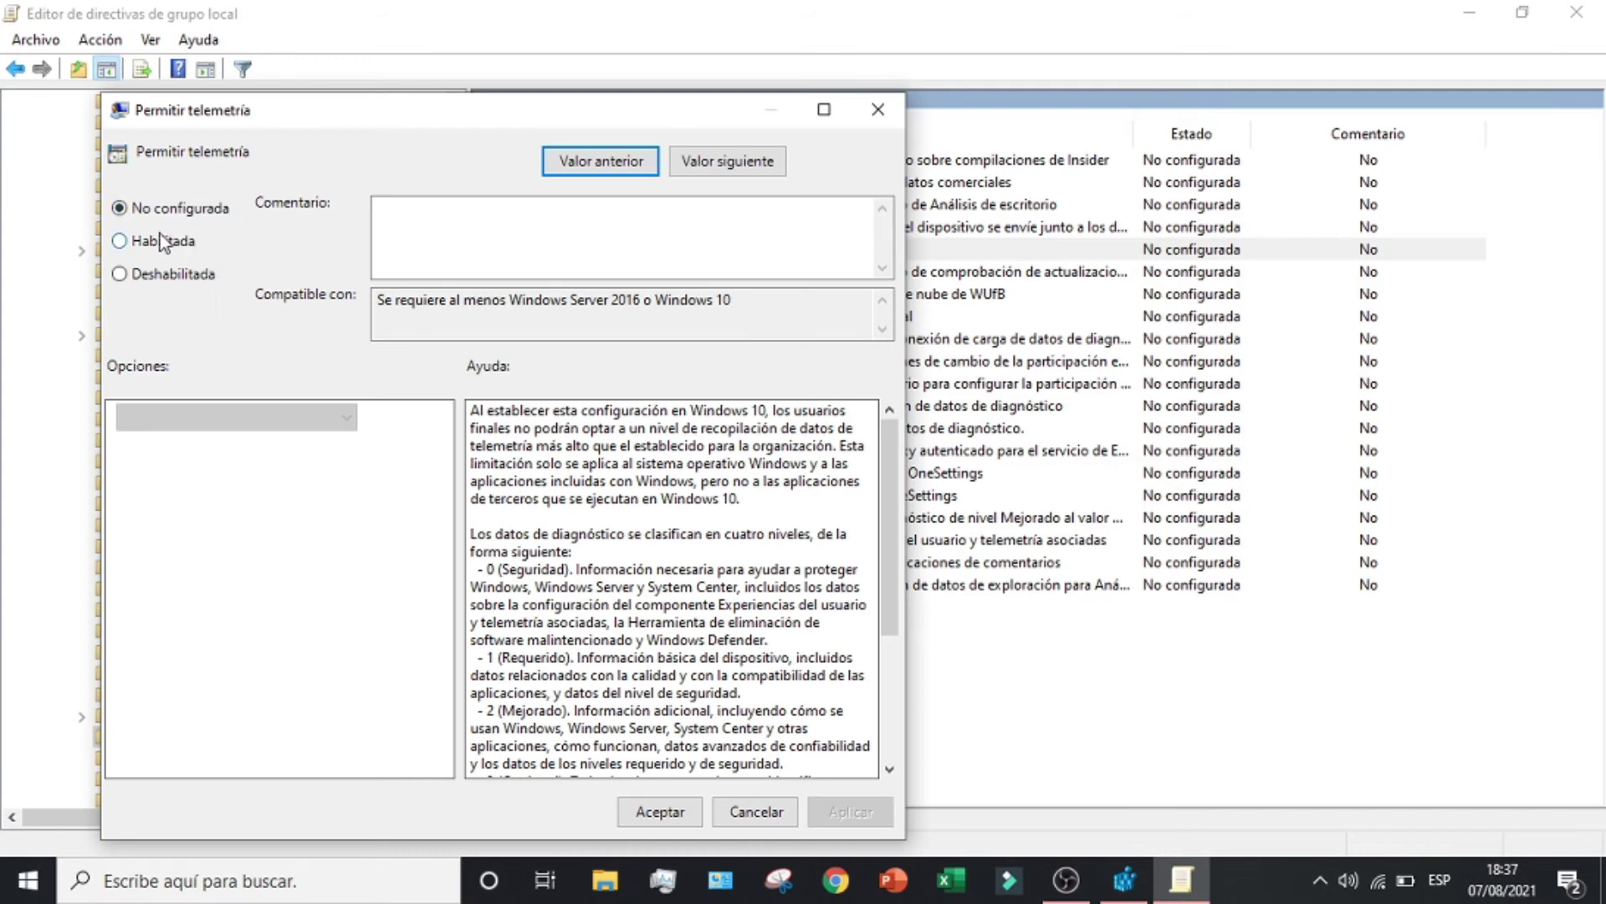
click(125, 246)
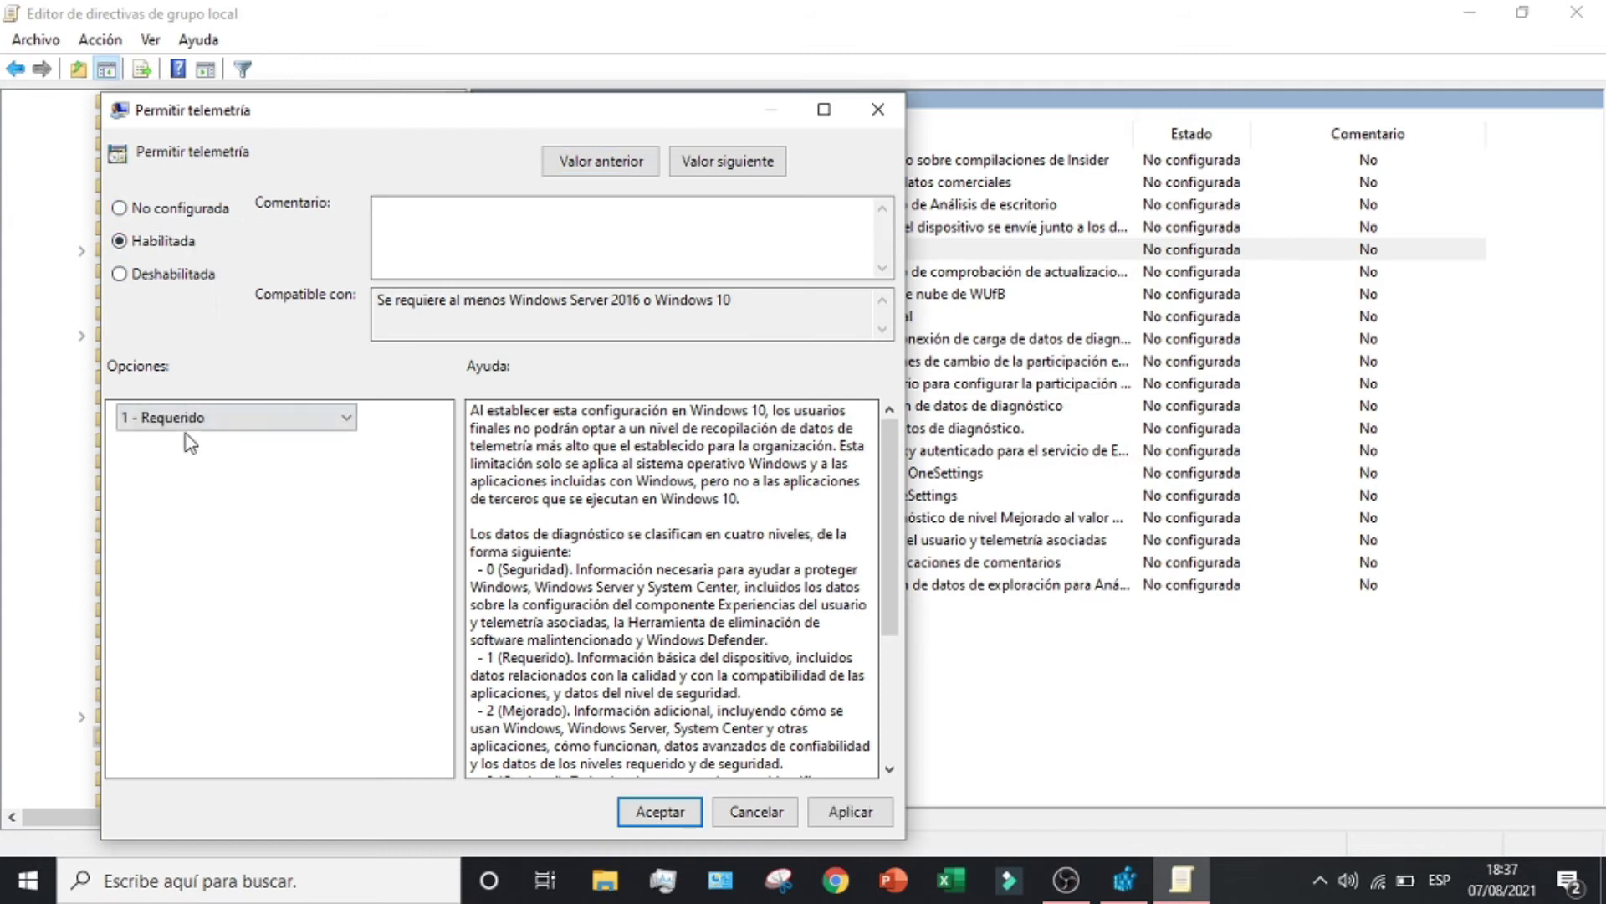
click(199, 423)
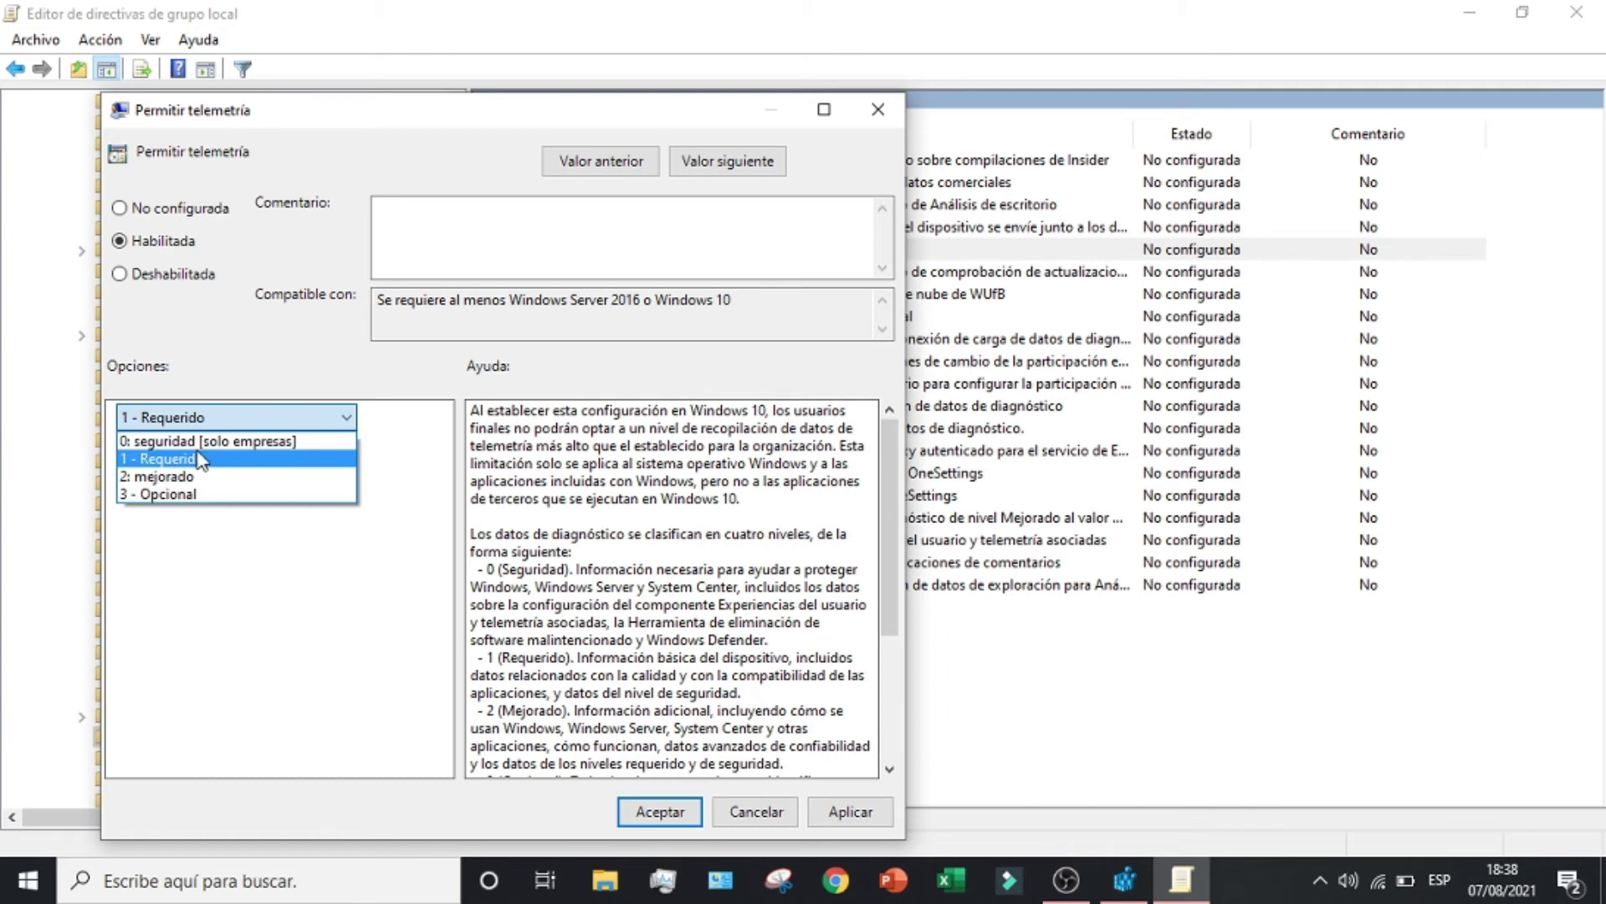
click(201, 441)
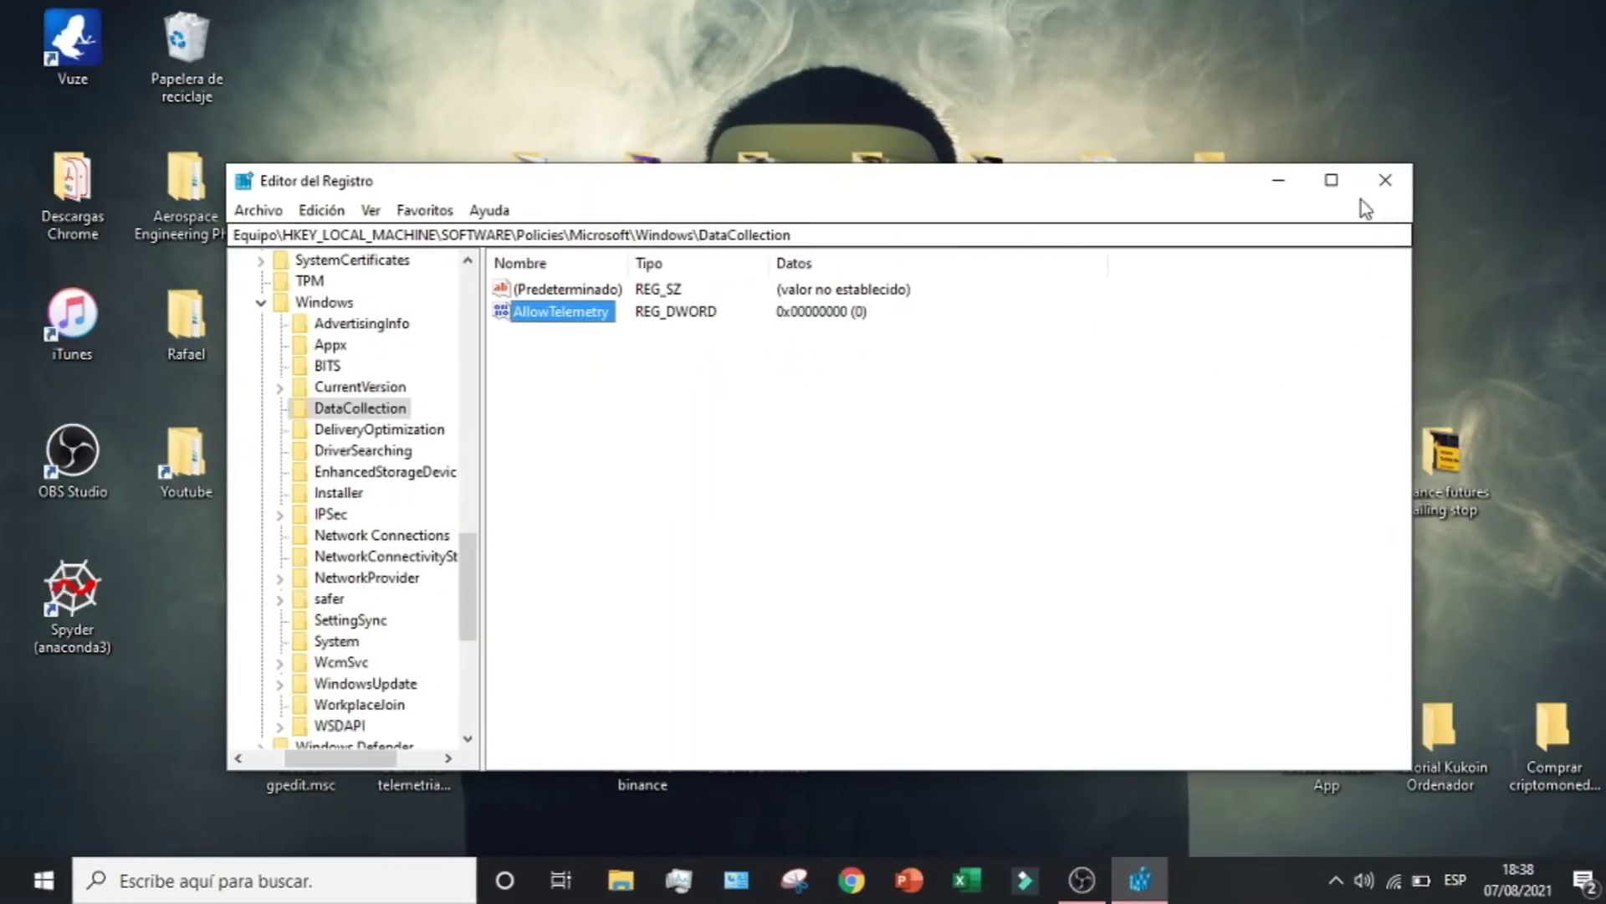
click(1361, 181)
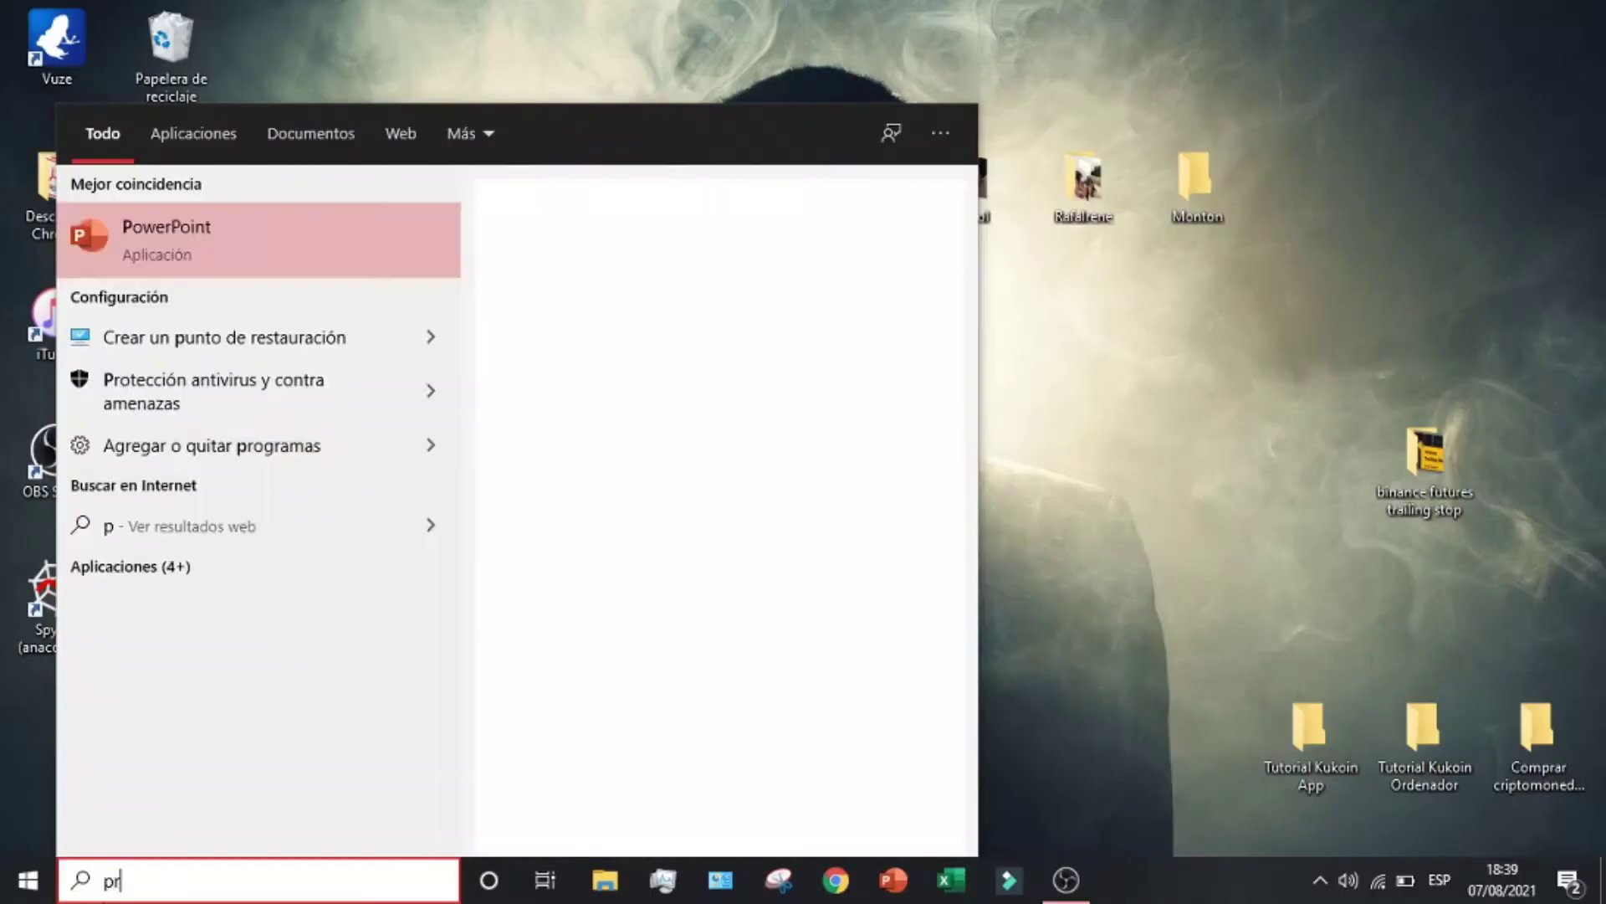
Open Programador de tareas and go to Biblioteca del Programador de tareas > Microsoft > Windows > Application Experience
text(rogramador)
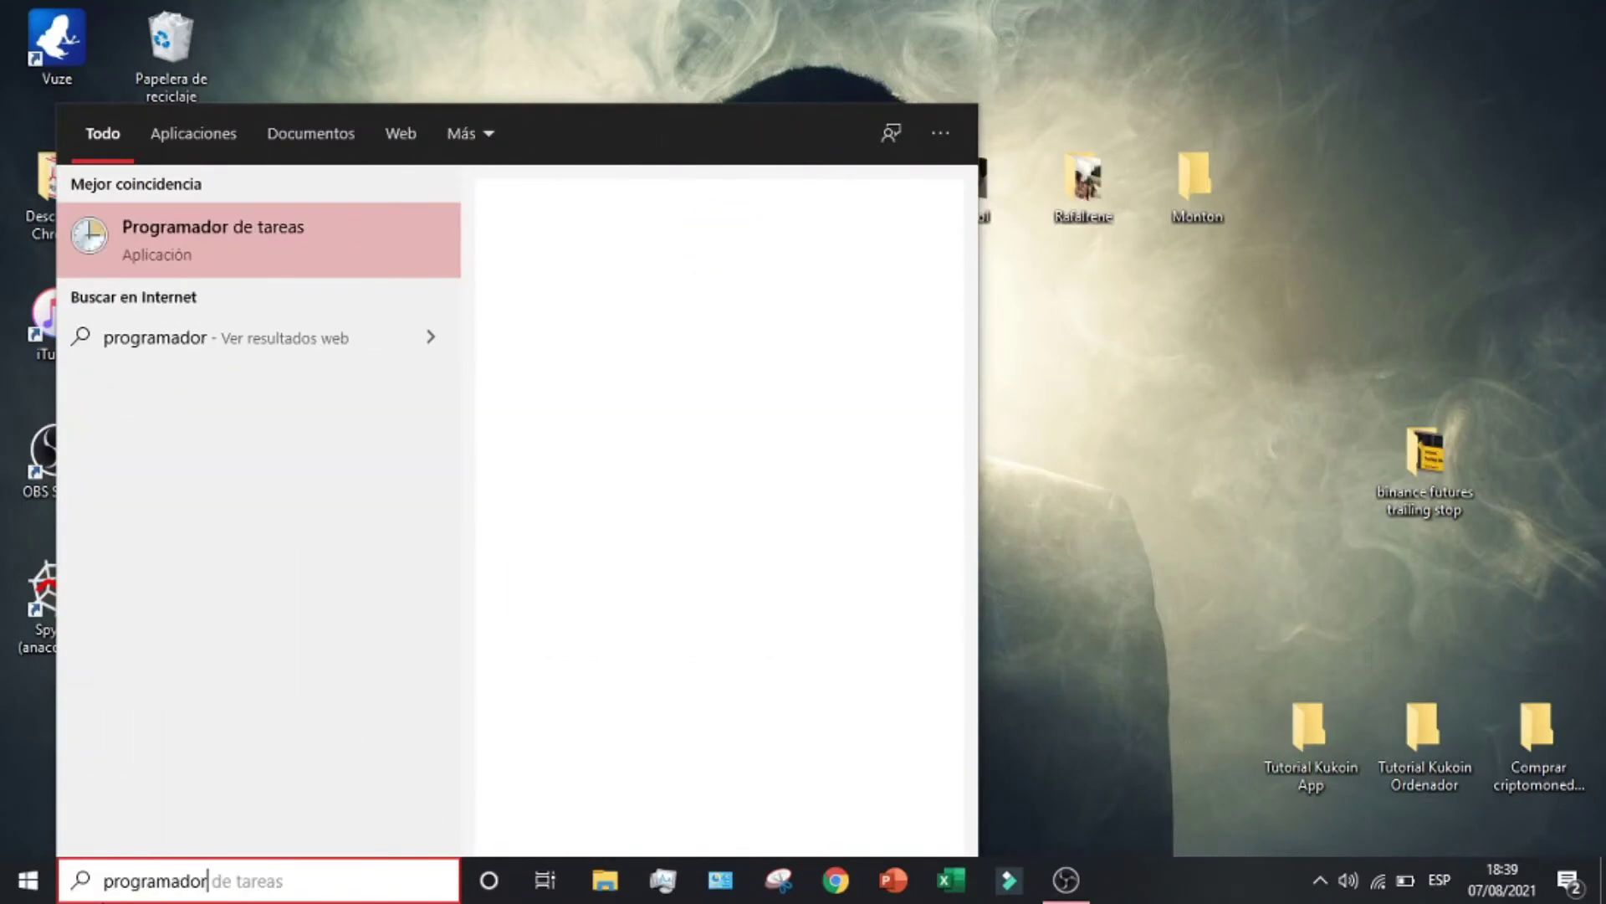
click(228, 239)
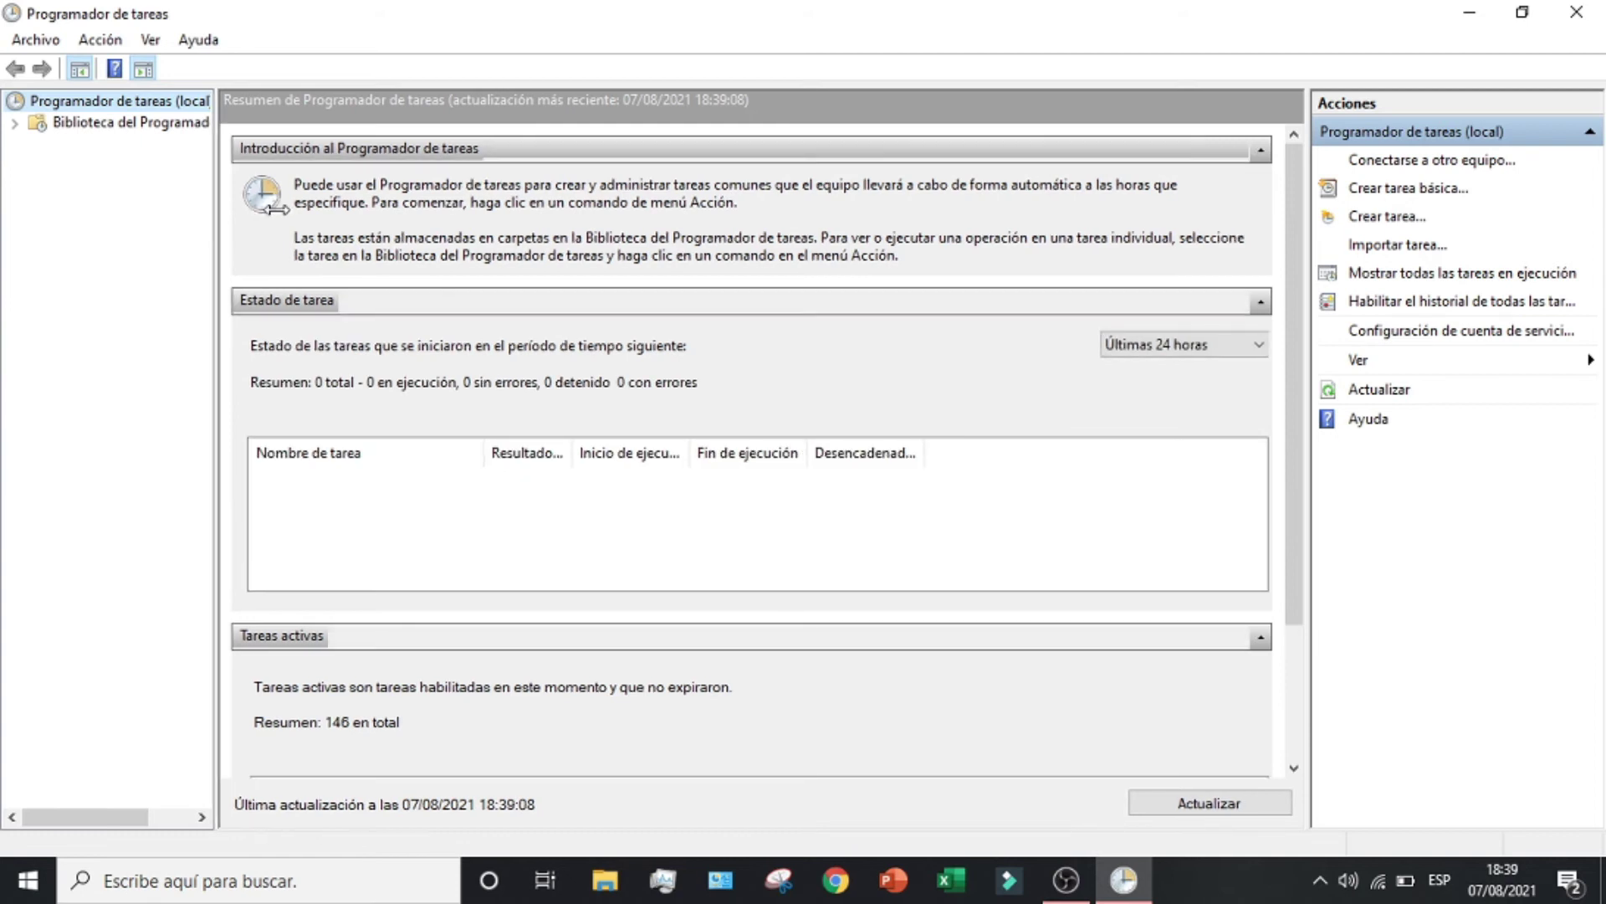
click(16, 124)
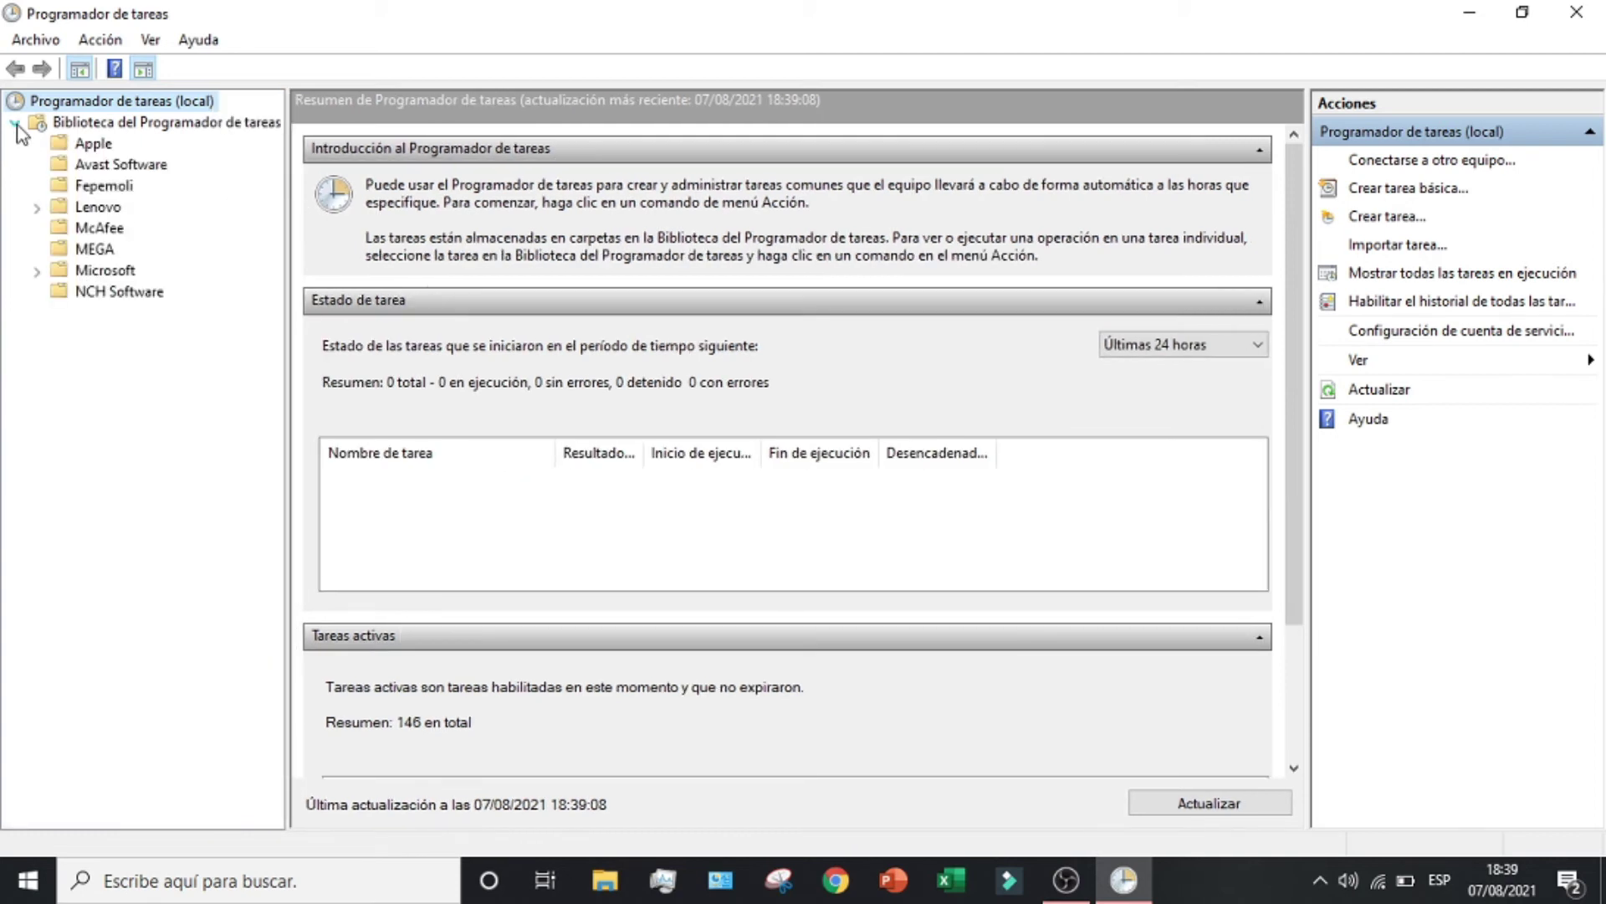
click(41, 274)
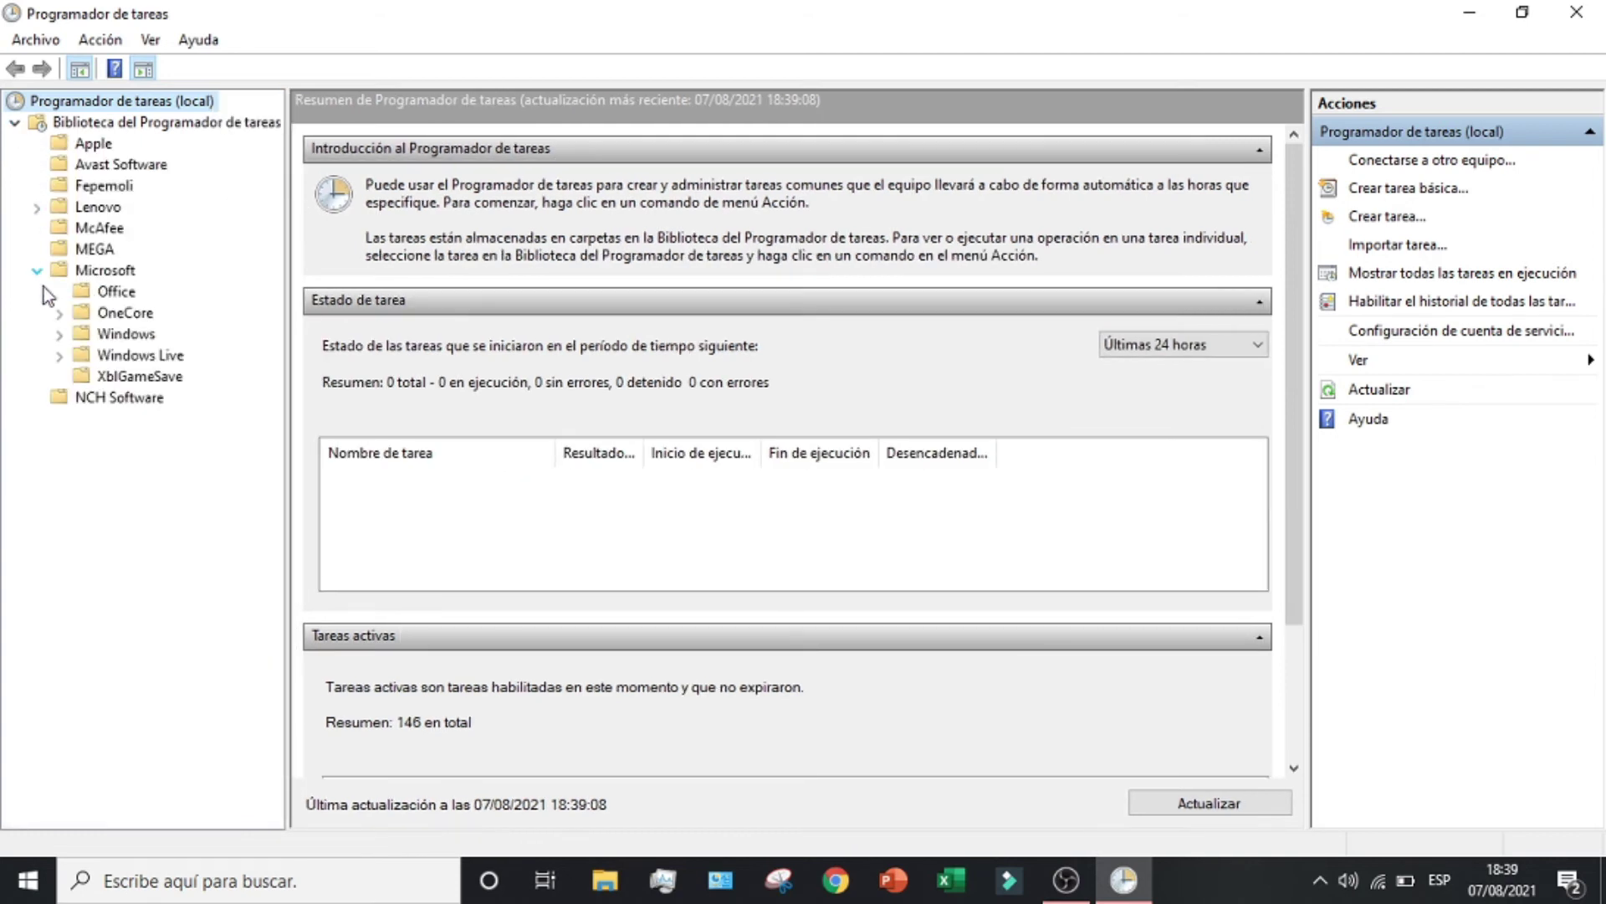
click(67, 335)
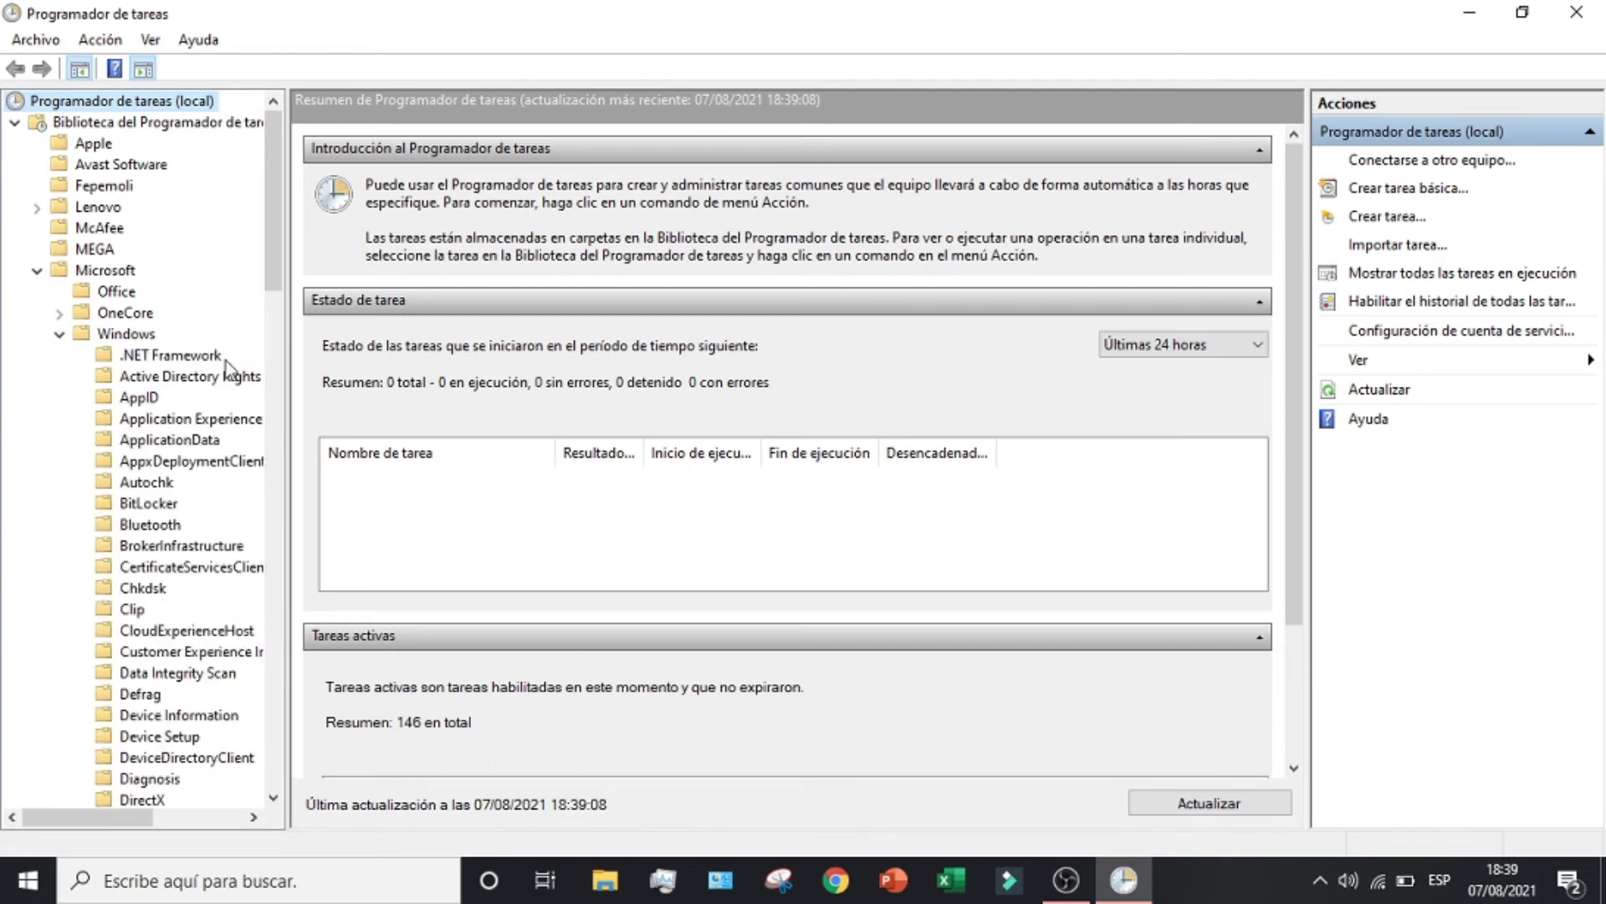
click(176, 421)
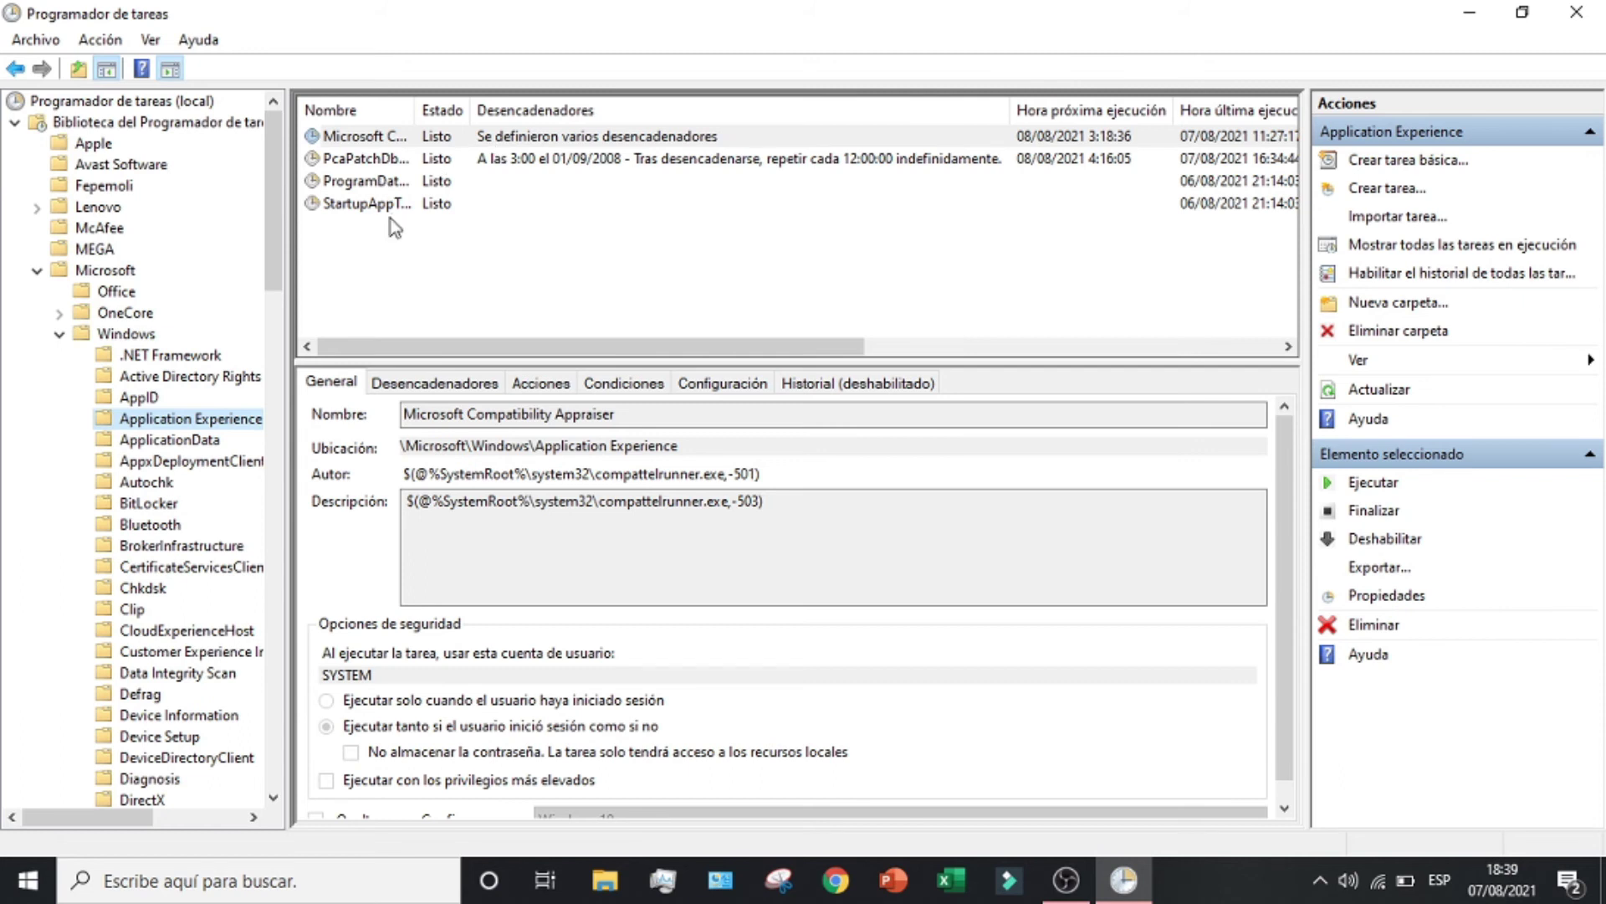
Disable the Application Experience tasks Microsoft Compatibility Appraiser, PcaPatchDbTask, ProgramDataUpdater and StartupAppTask, widening the name column to read them
drag(414, 110, 481, 109)
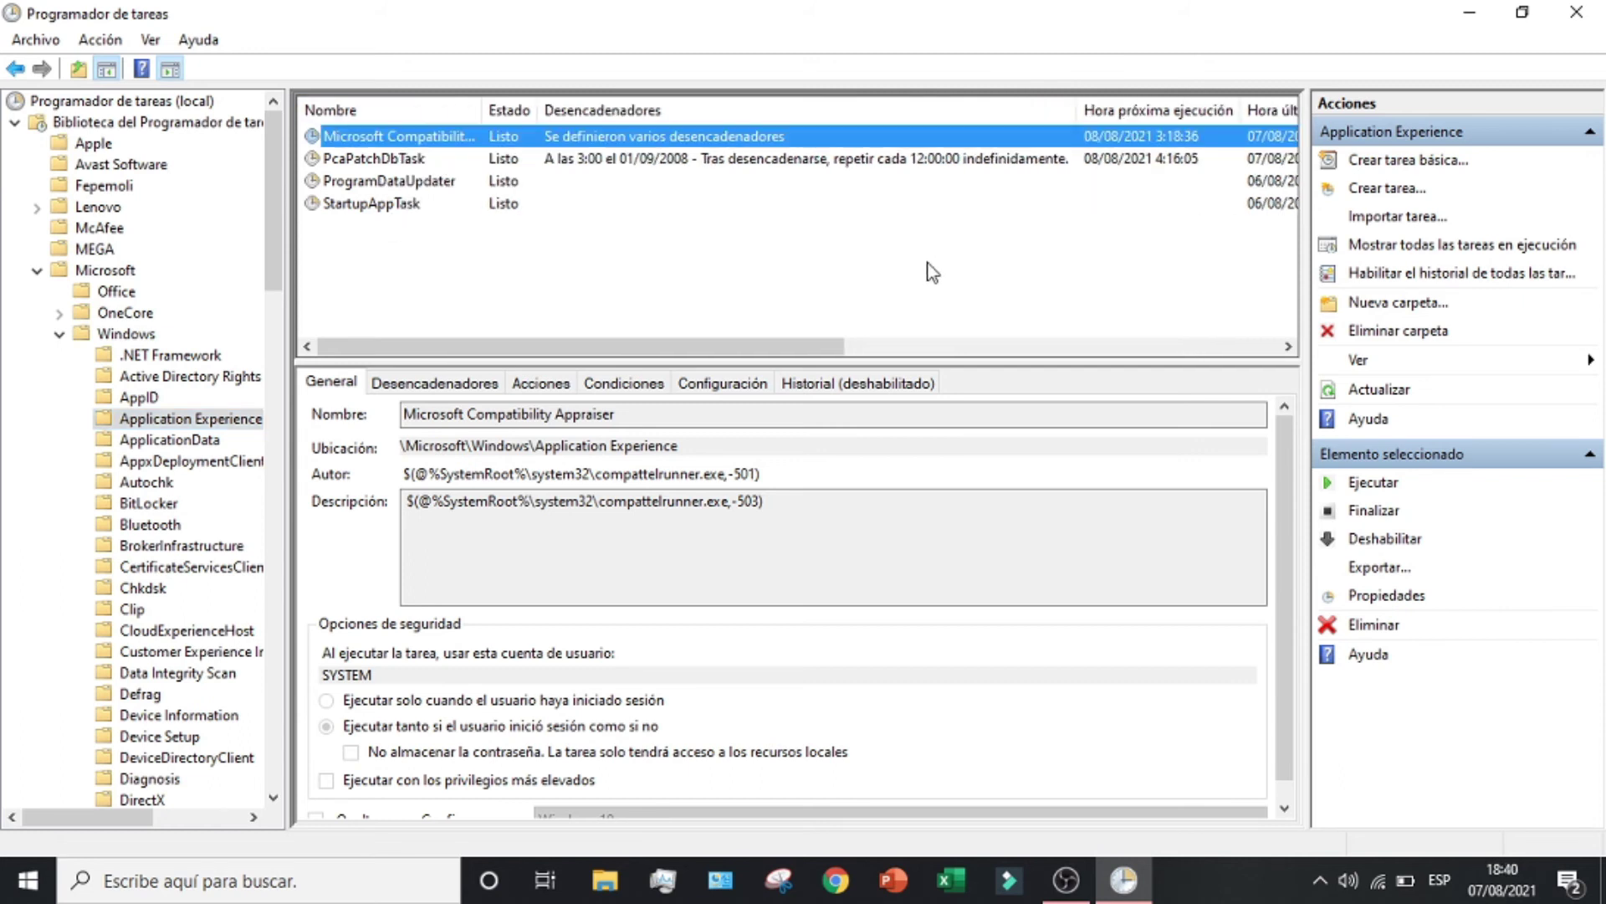
right_click(510, 138)
click(586, 197)
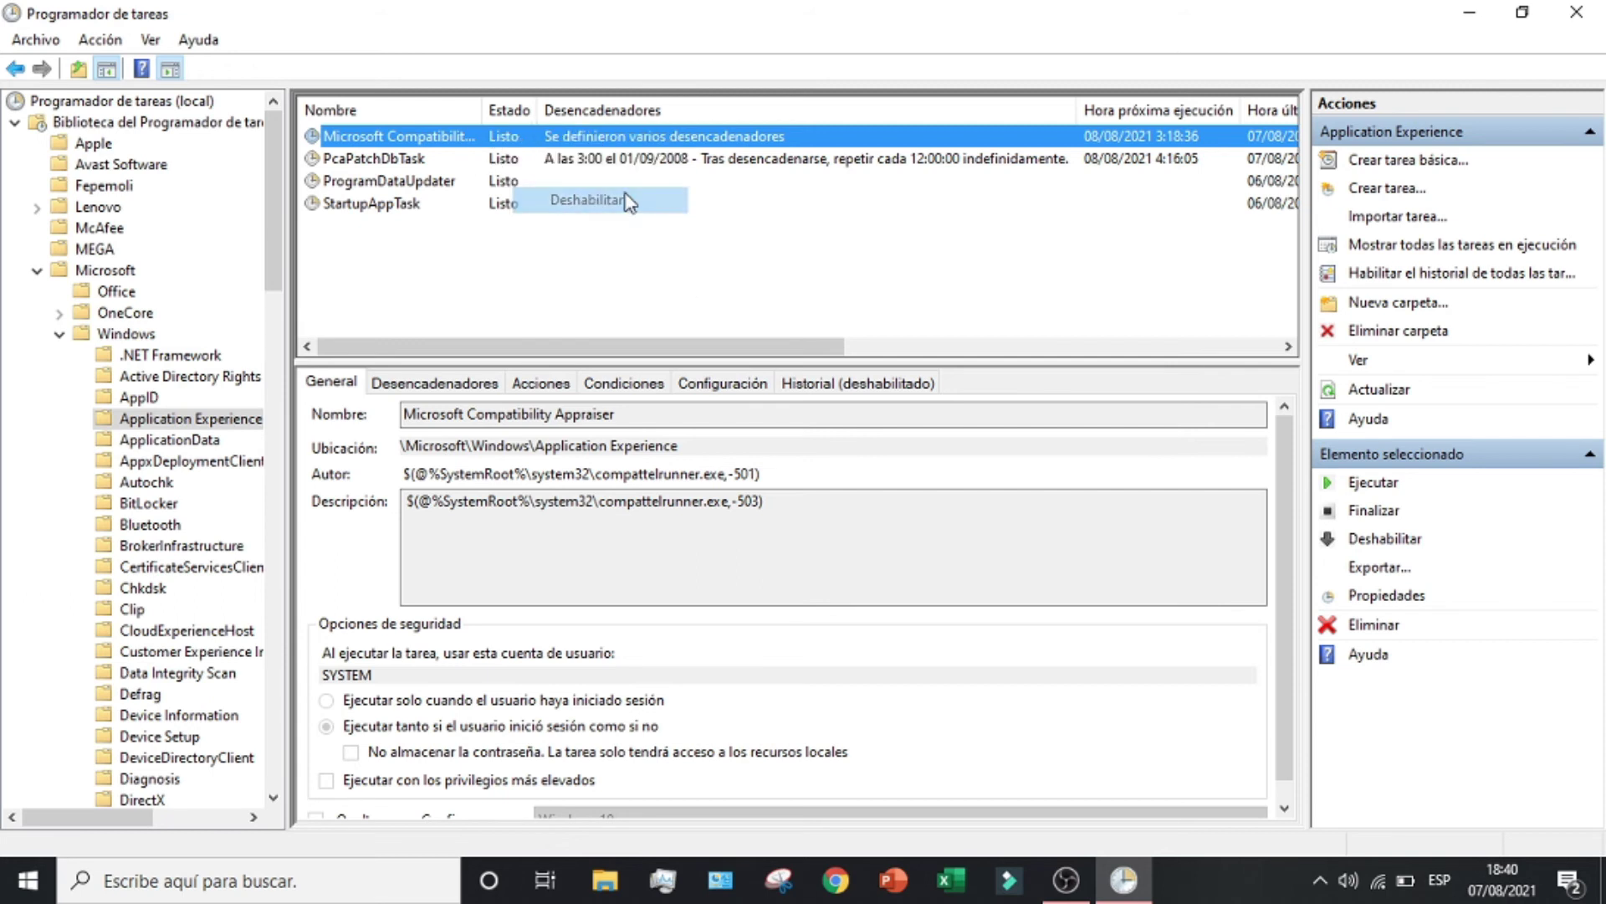
right_click(496, 159)
click(552, 219)
right_click(517, 184)
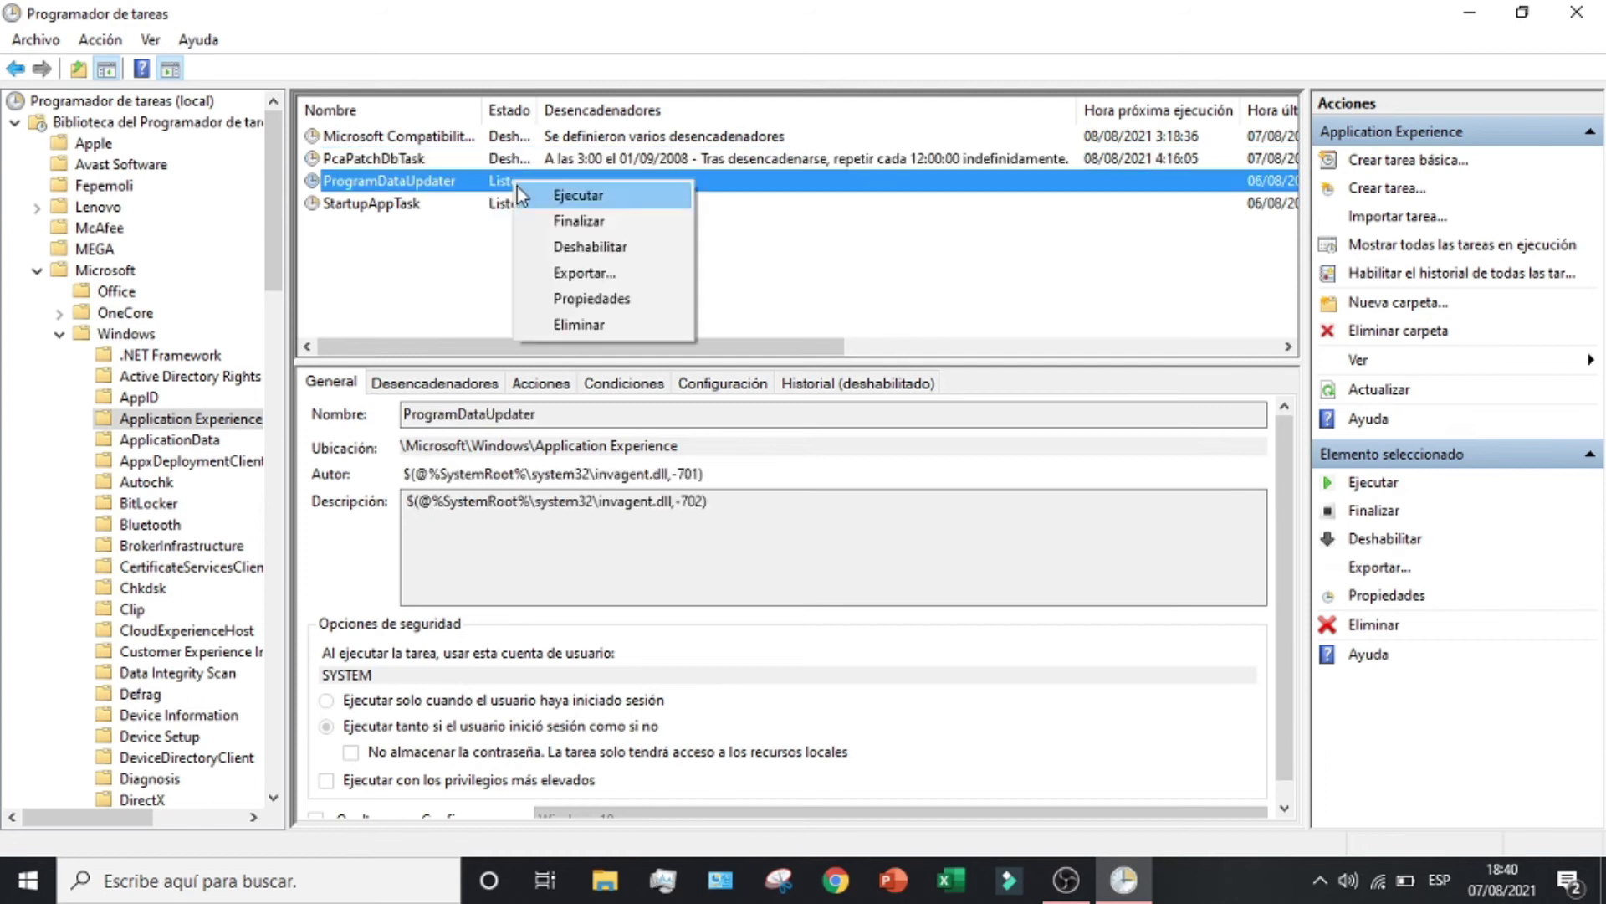
click(587, 246)
right_click(500, 208)
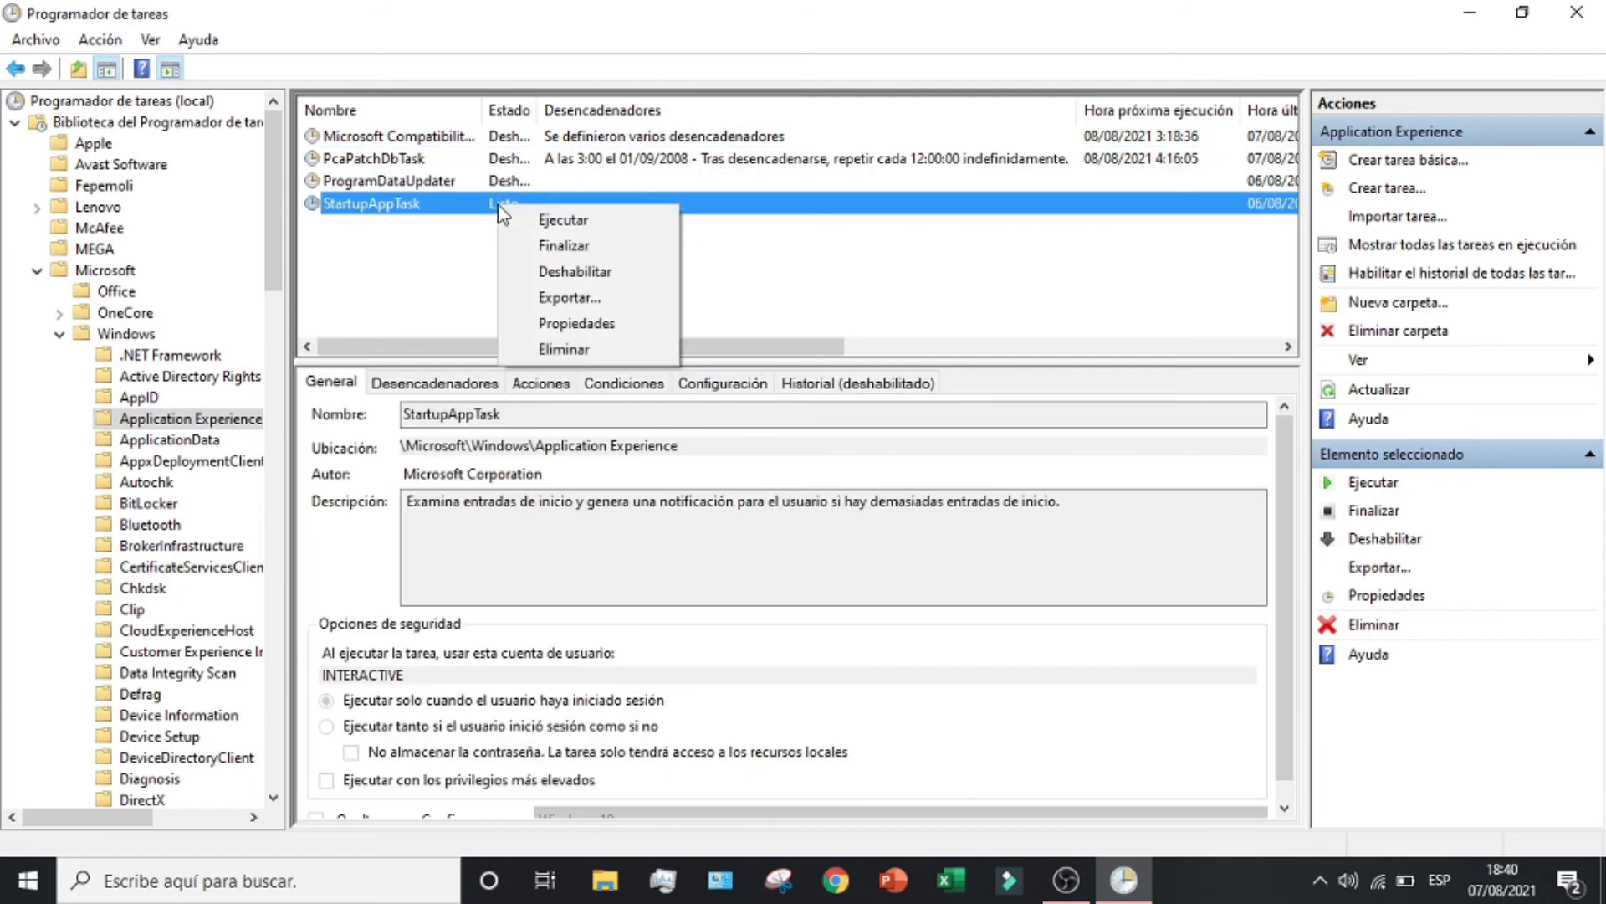
click(572, 271)
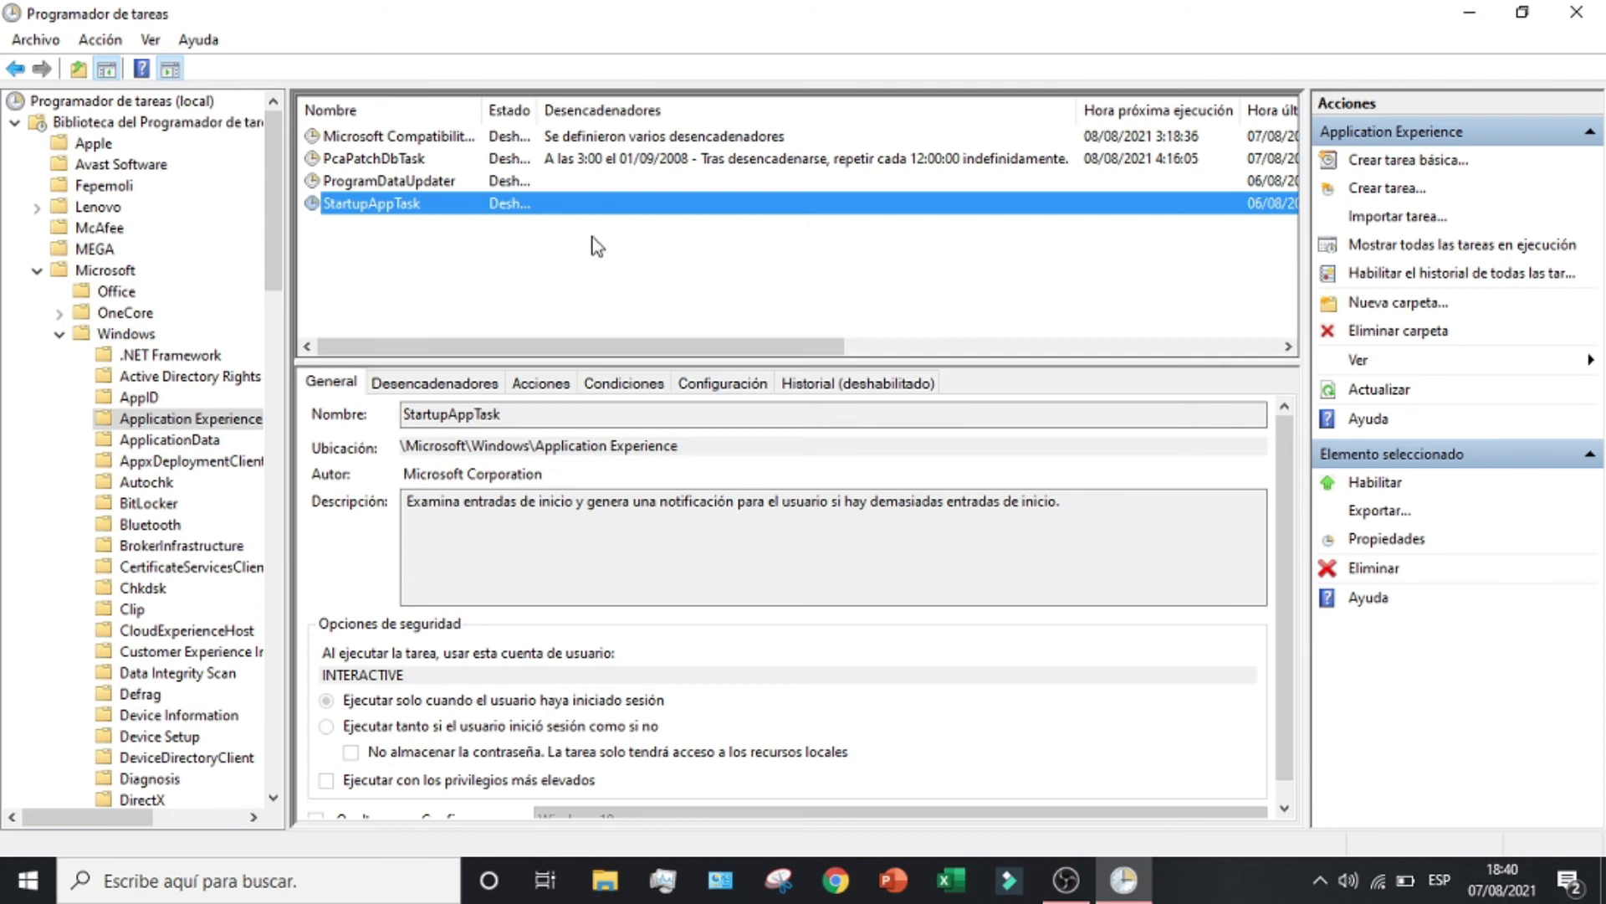
Disable the Consolidator and UsbCeip tasks in the Customer Experience Improvement Program folder and close the task scheduler
drag(268, 264, 270, 300)
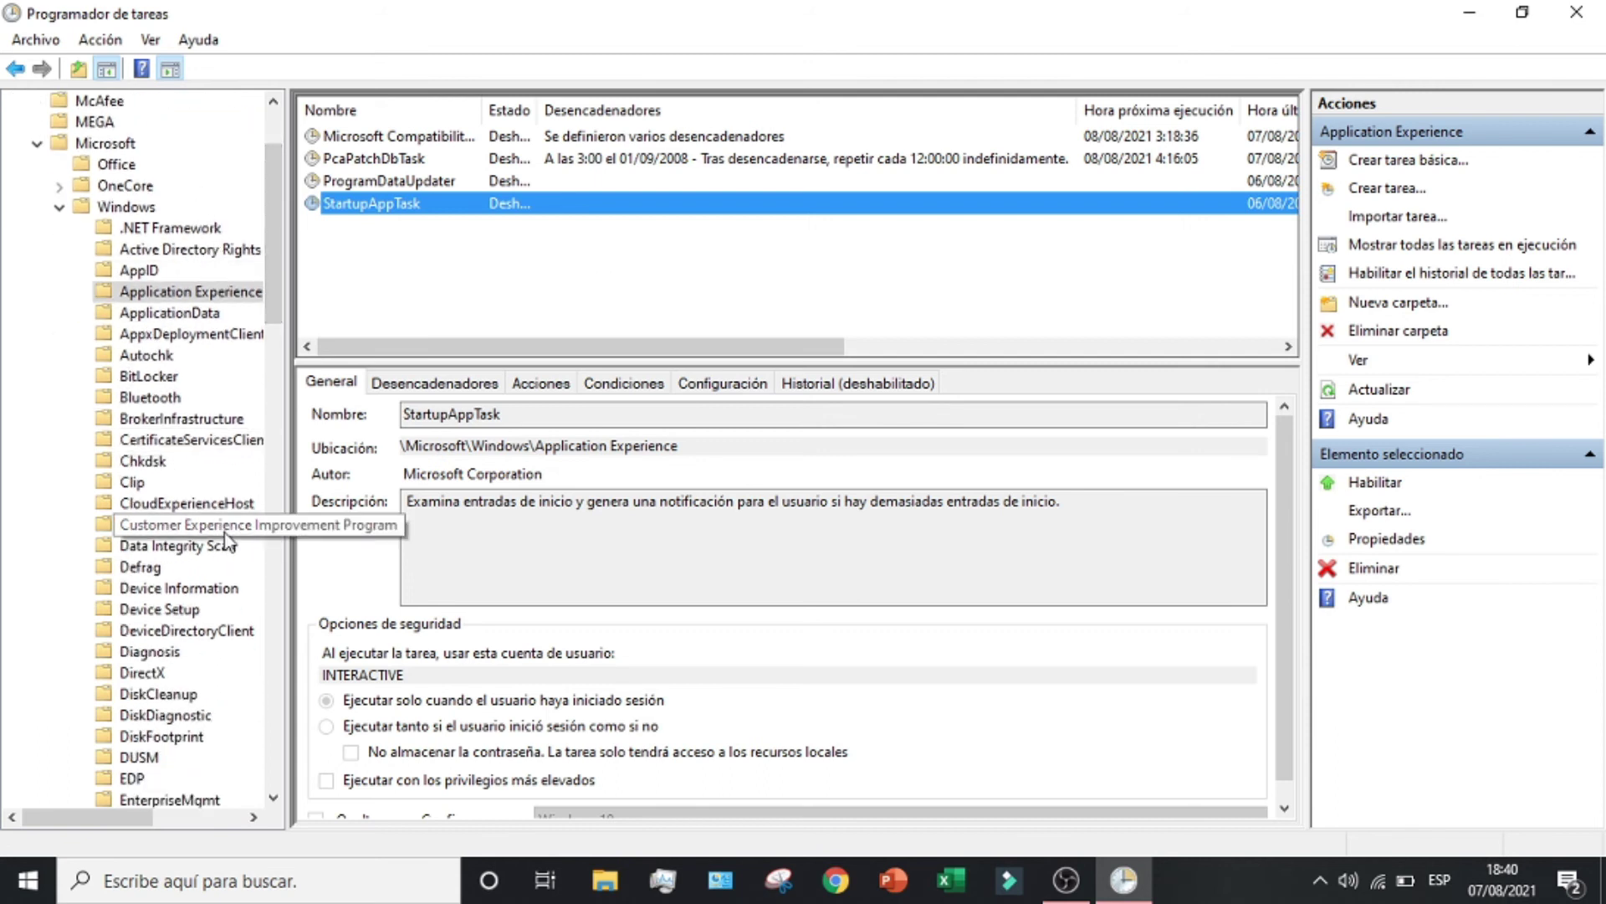
click(200, 525)
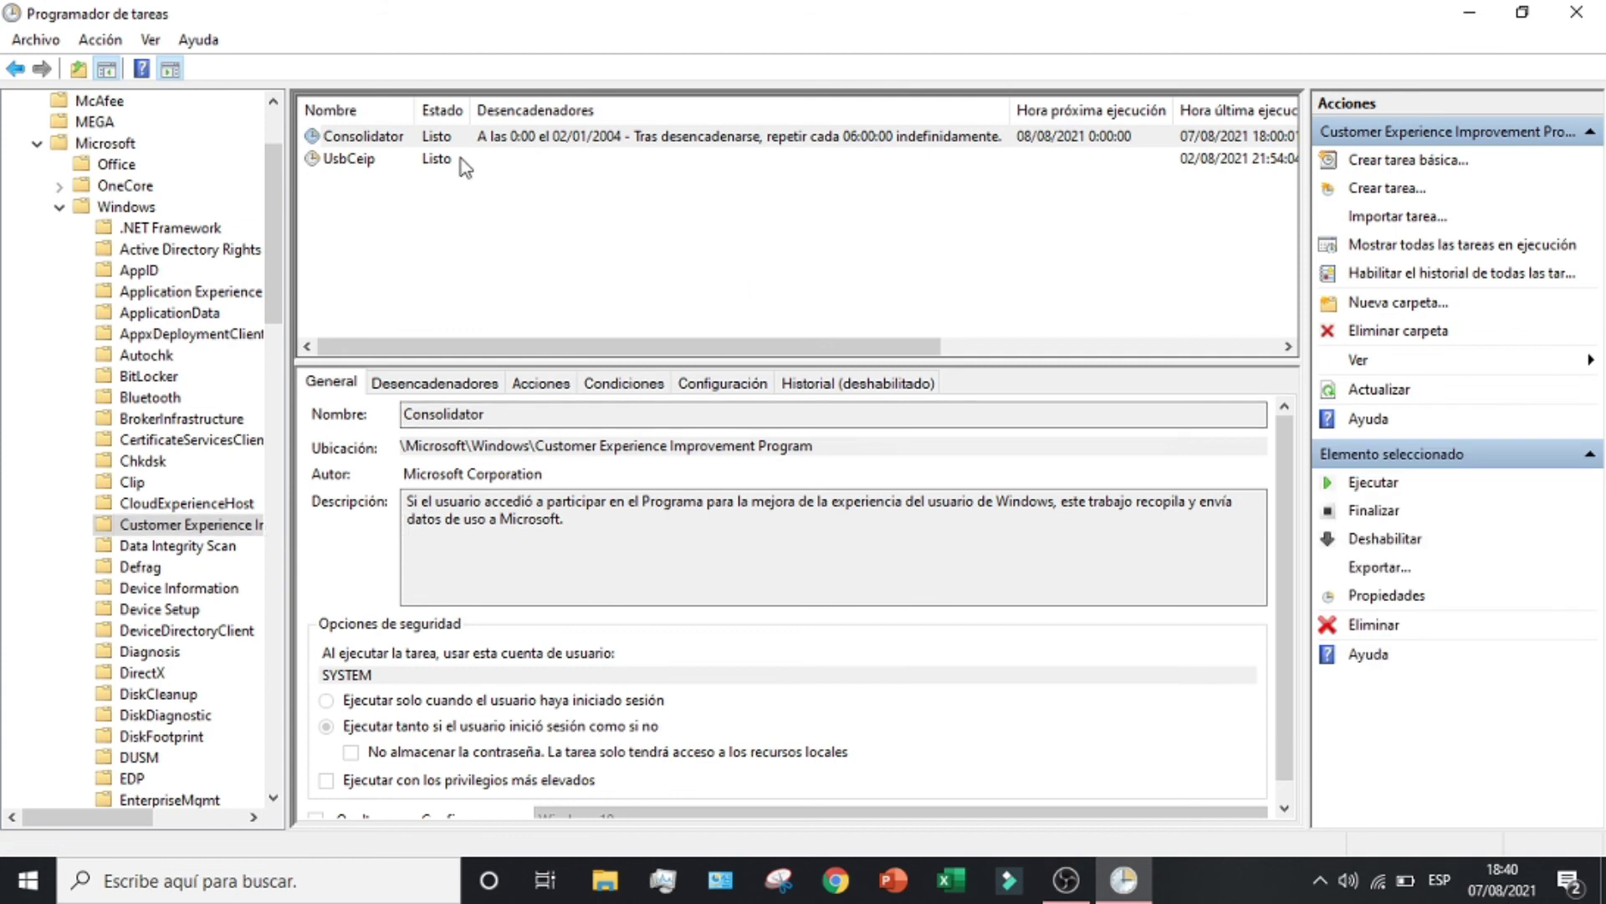
right_click(392, 144)
click(435, 203)
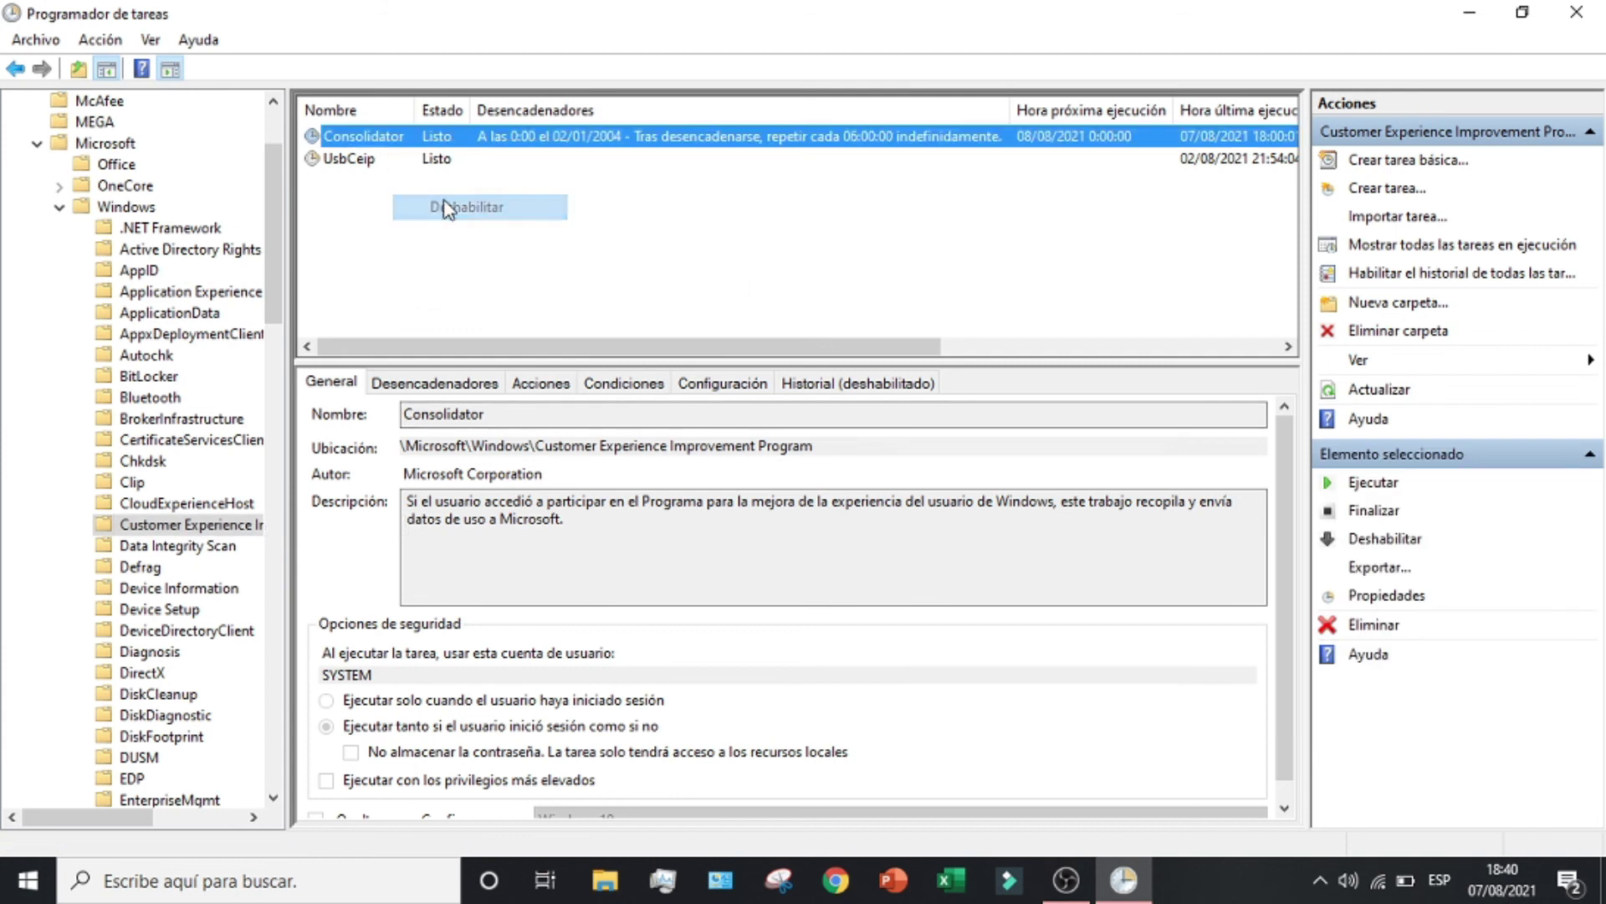
right_click(366, 161)
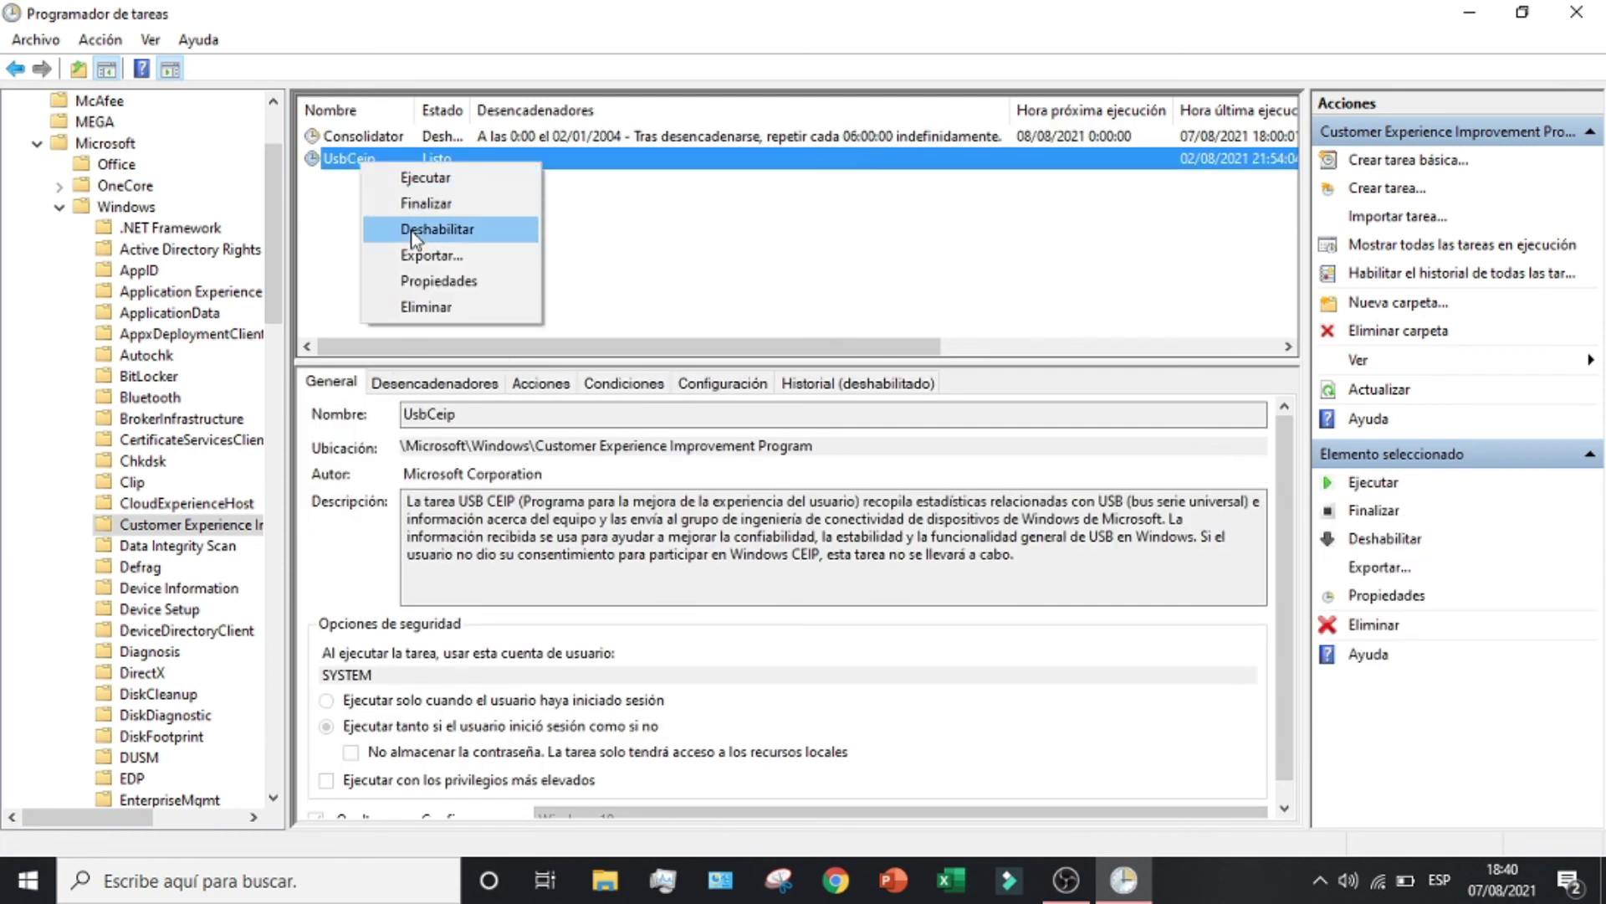
click(414, 224)
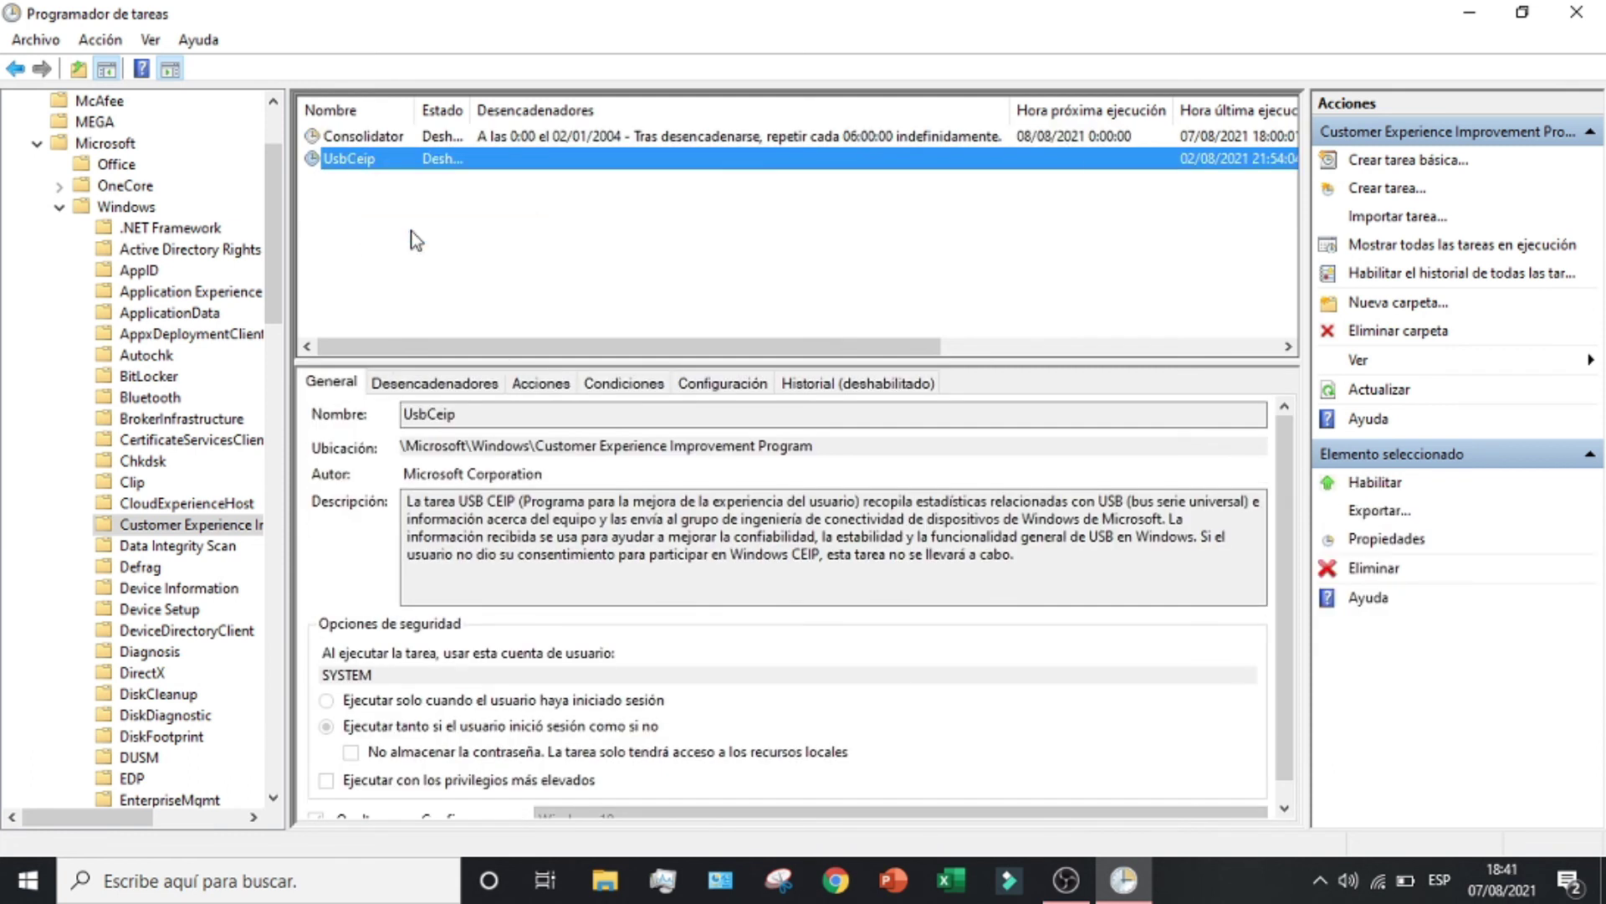
click(1577, 12)
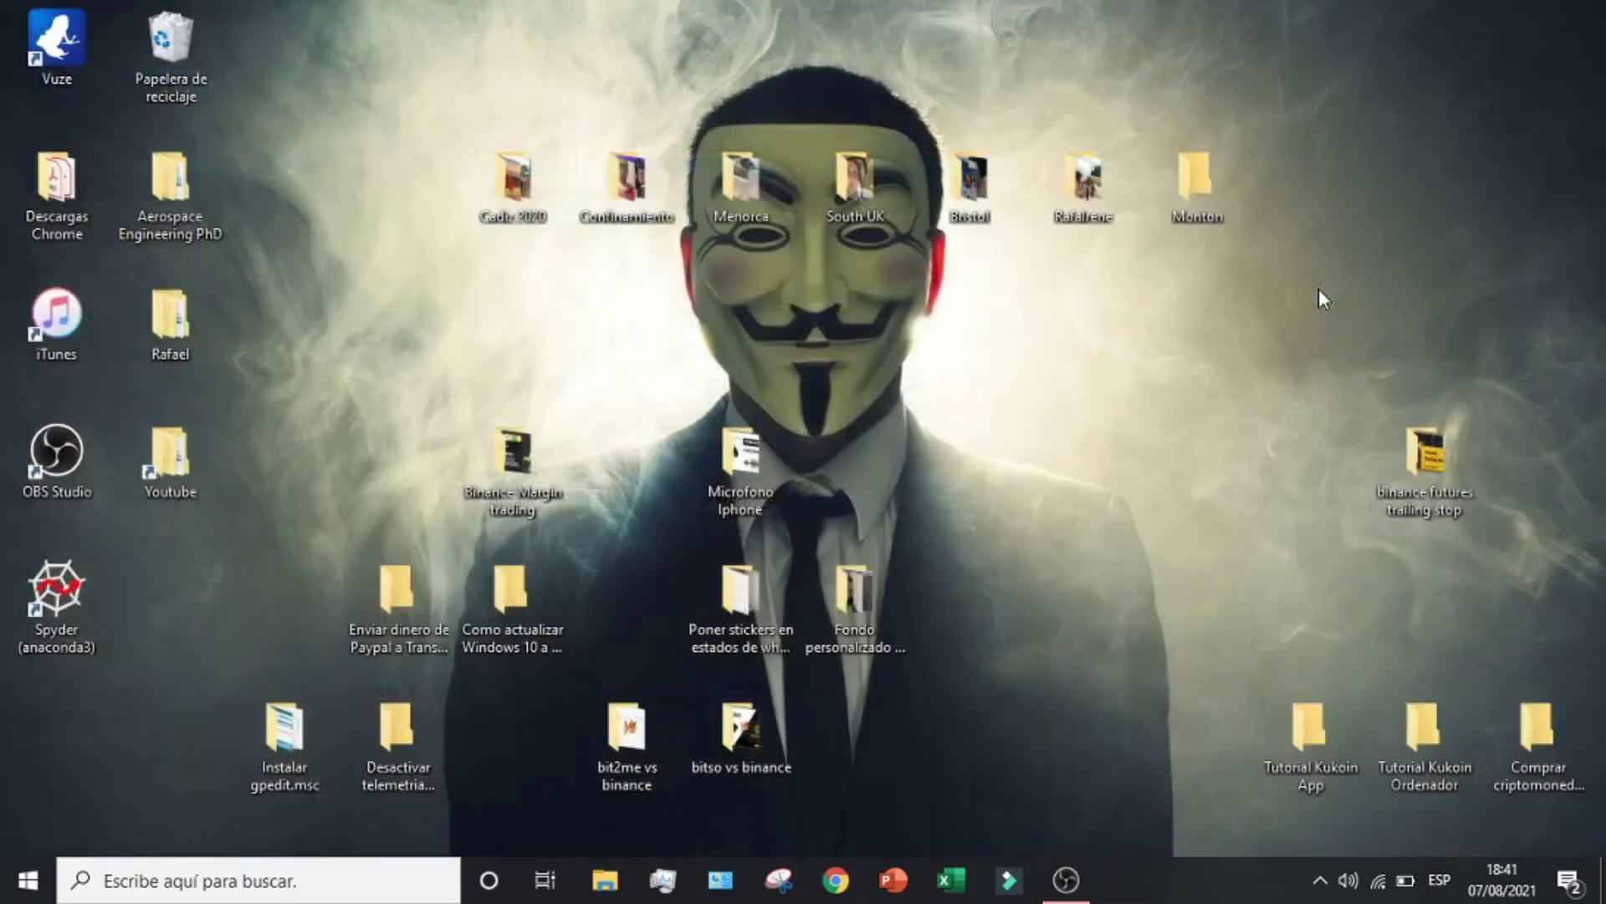